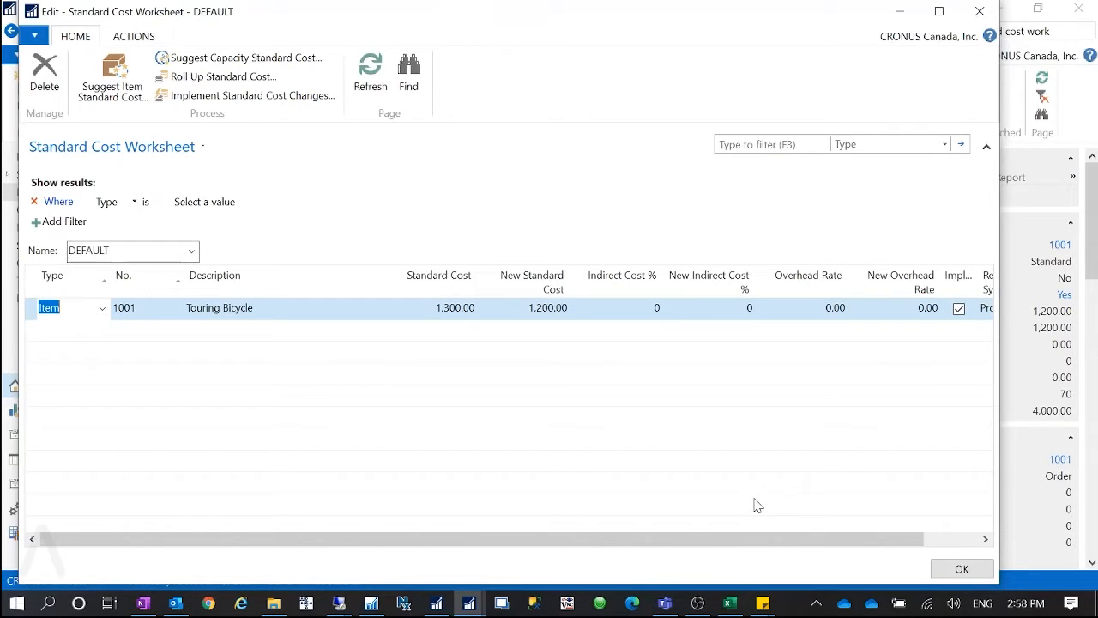
Step: Maximize the Standard Cost Worksheet and check which additional columns are available for it, leaving the column selection as it is
left_click(939, 12)
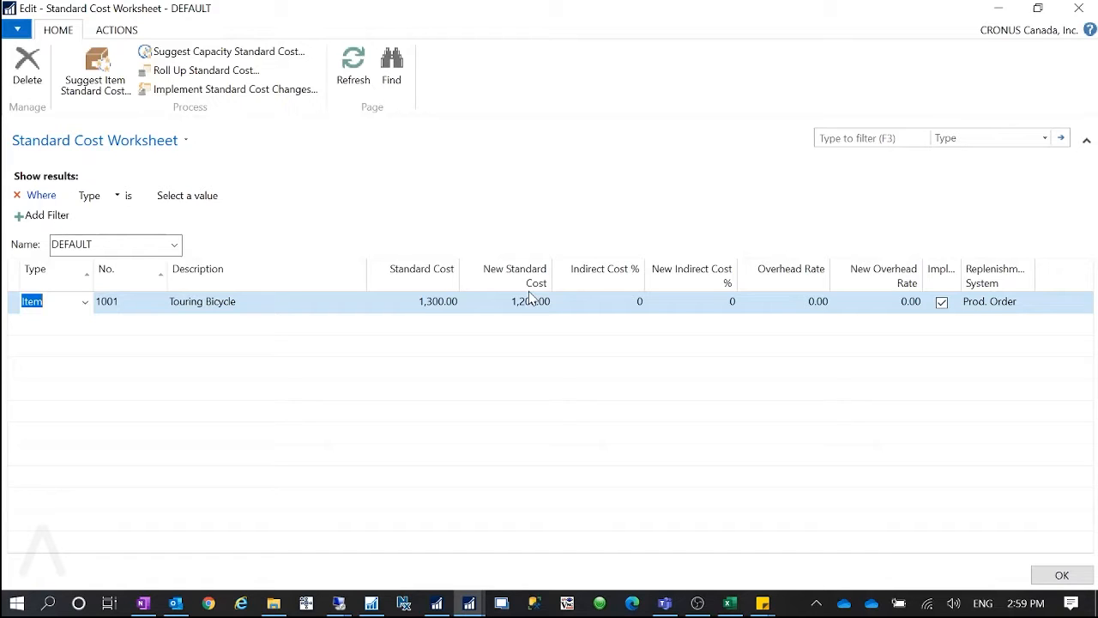
left_click(464, 271)
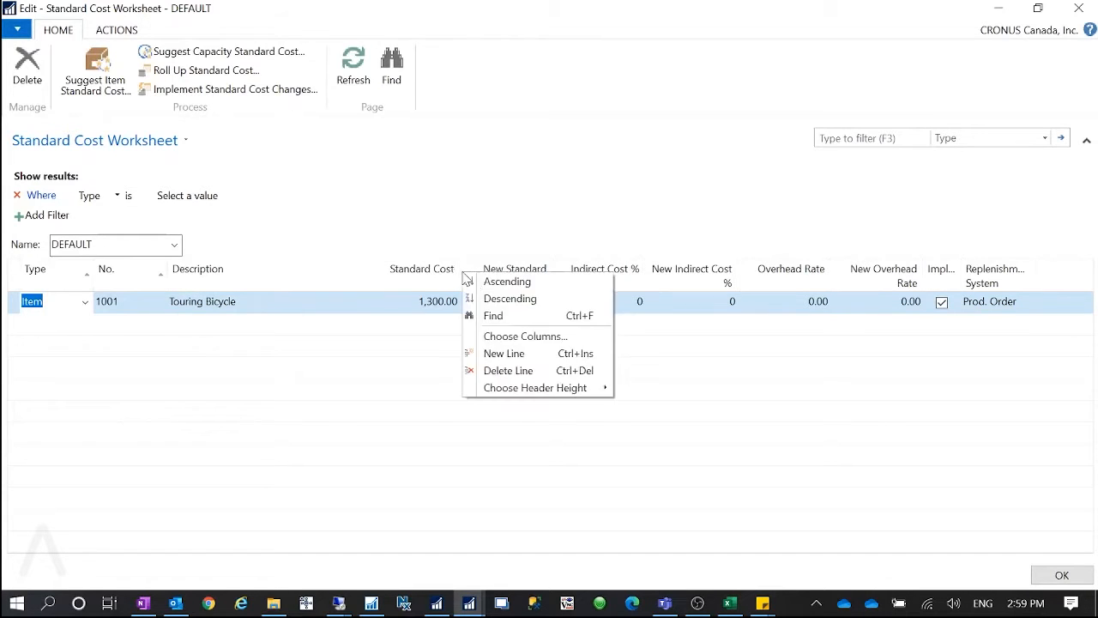
left_click(527, 335)
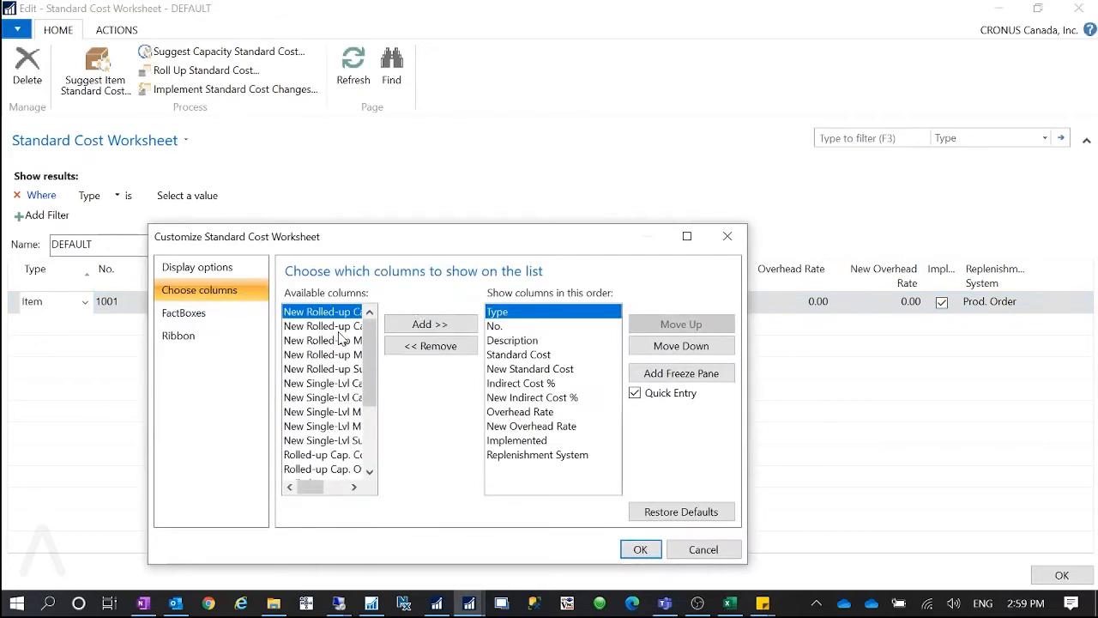
left_click(347, 383)
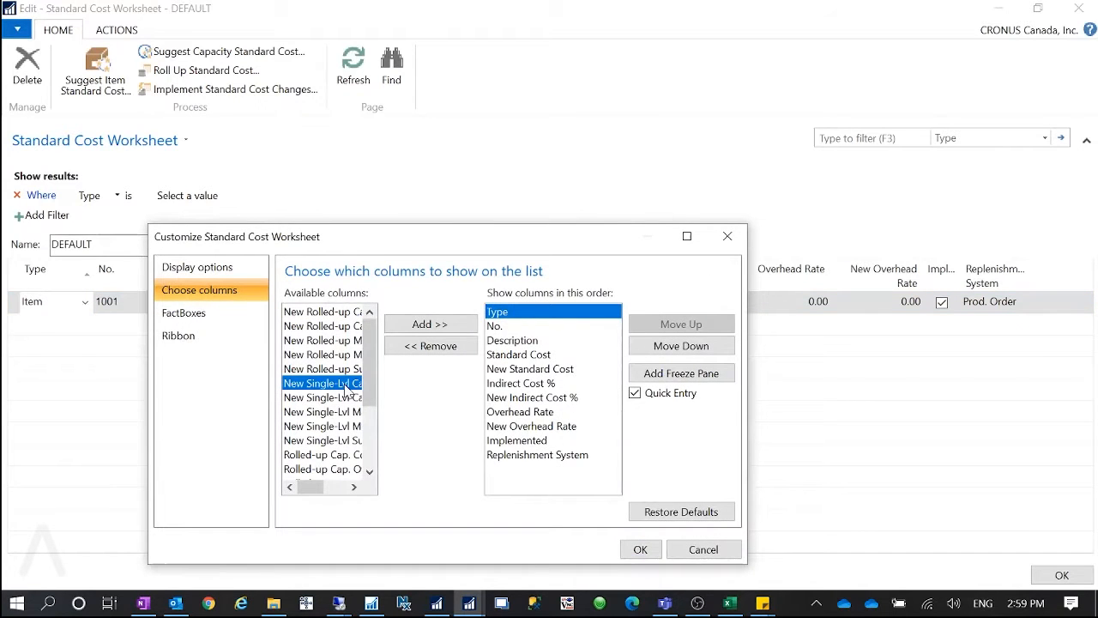
left_click(520, 399)
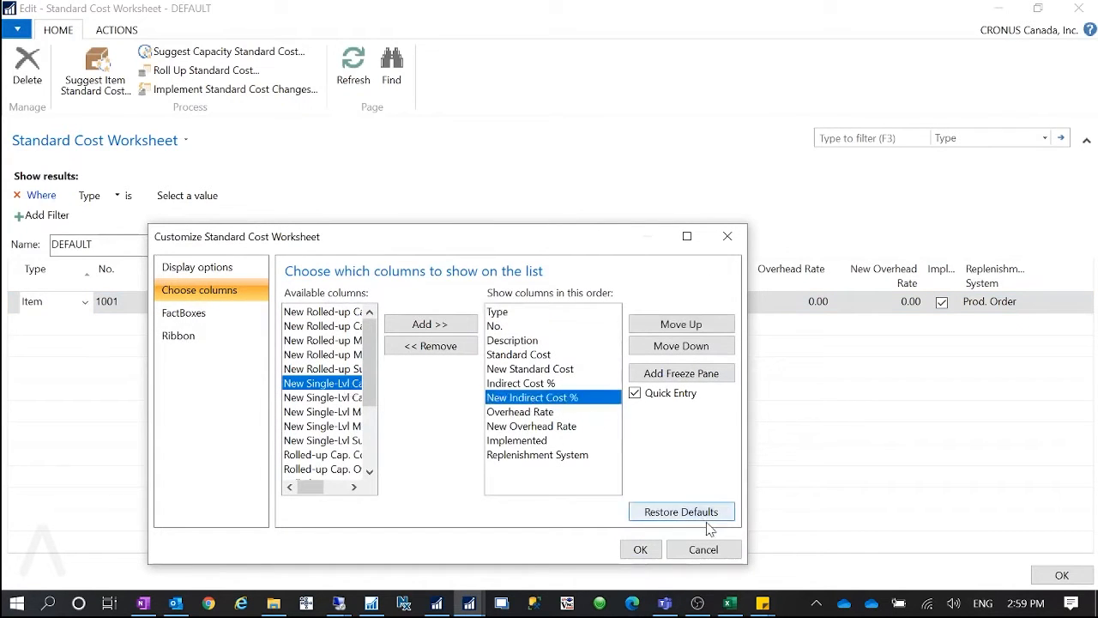
left_click(712, 553)
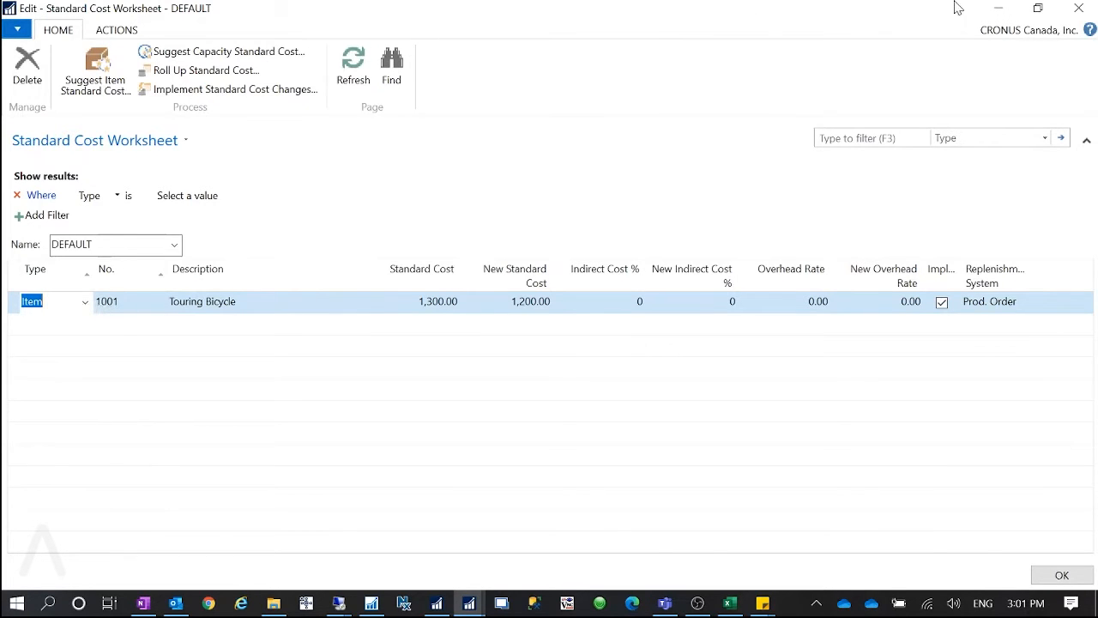
Step: Set the worksheet aside and open the card of item 1001 Touring Bicycle to review its costing method and standard cost
left_click(998, 8)
double_click(232, 322)
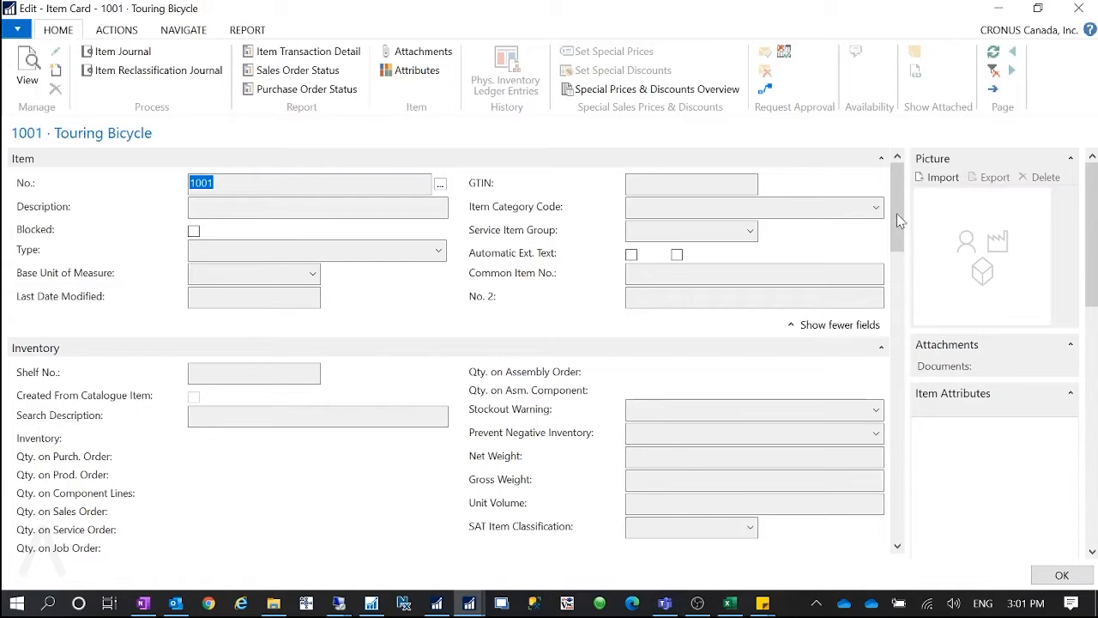
left_click_drag(897, 221, 892, 317)
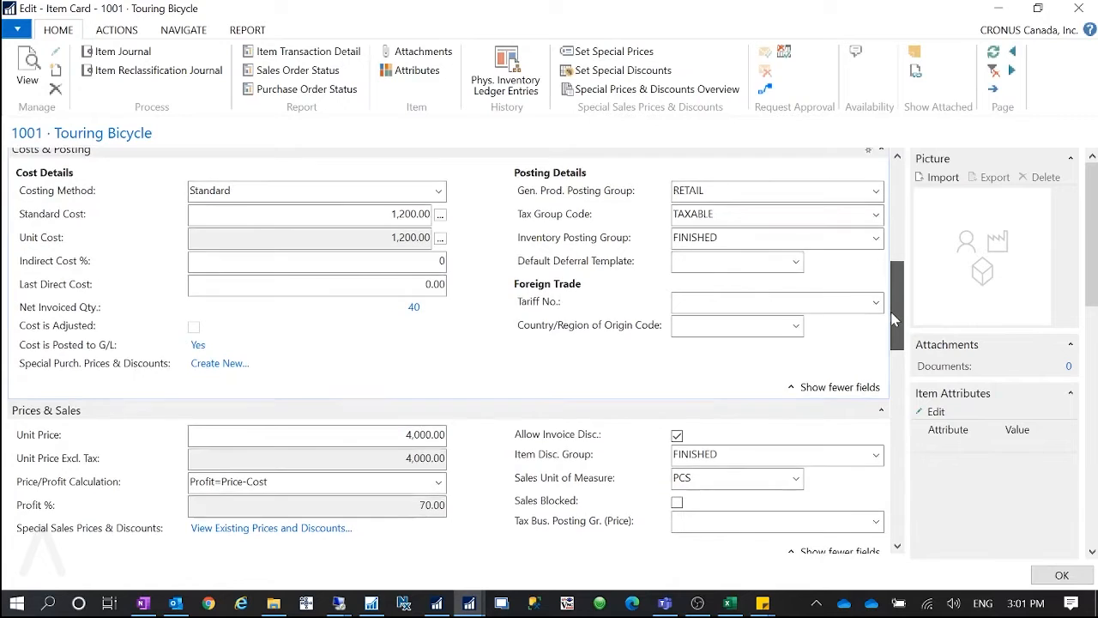
left_click_drag(892, 318, 892, 287)
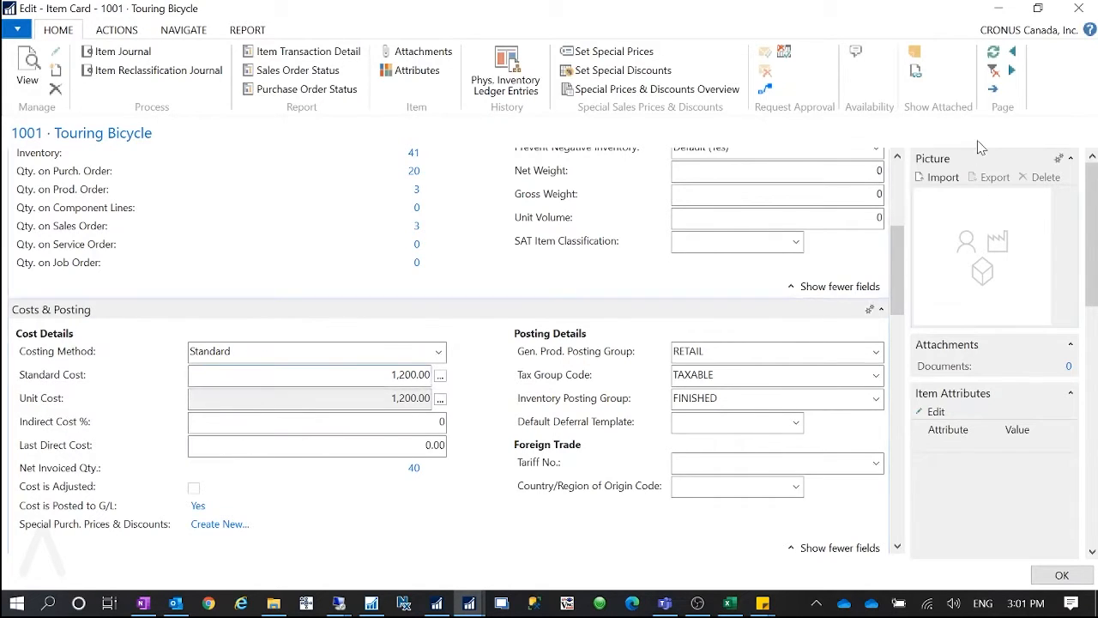
left_click_drag(897, 272, 892, 170)
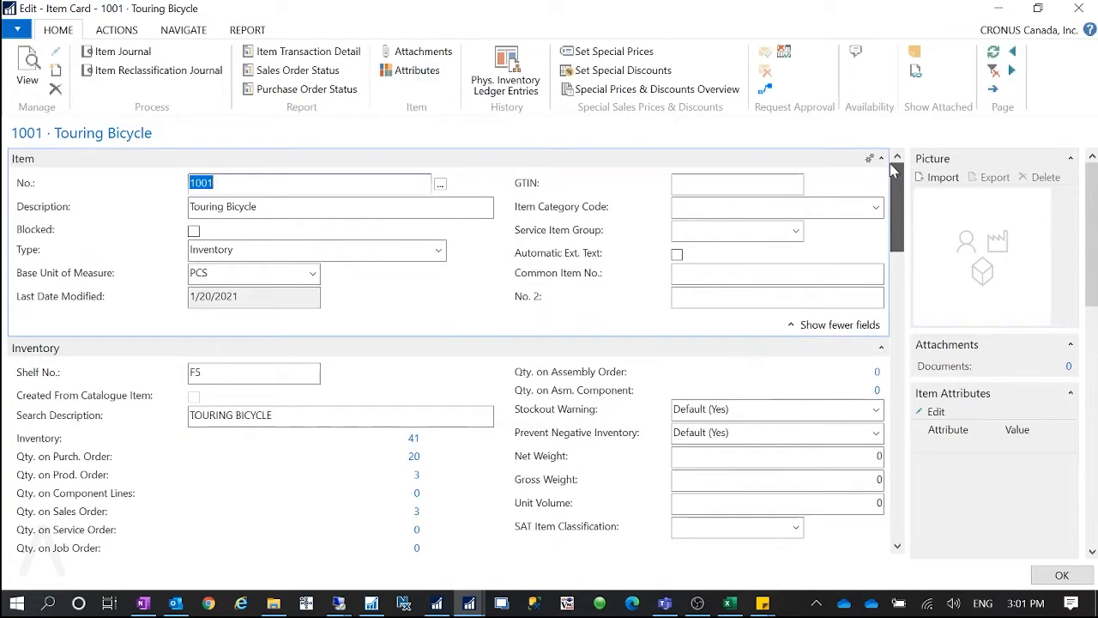
Step: Open the stockkeeping units of item 1001 and check the standard cost on the BLUE location's card
left_click(183, 30)
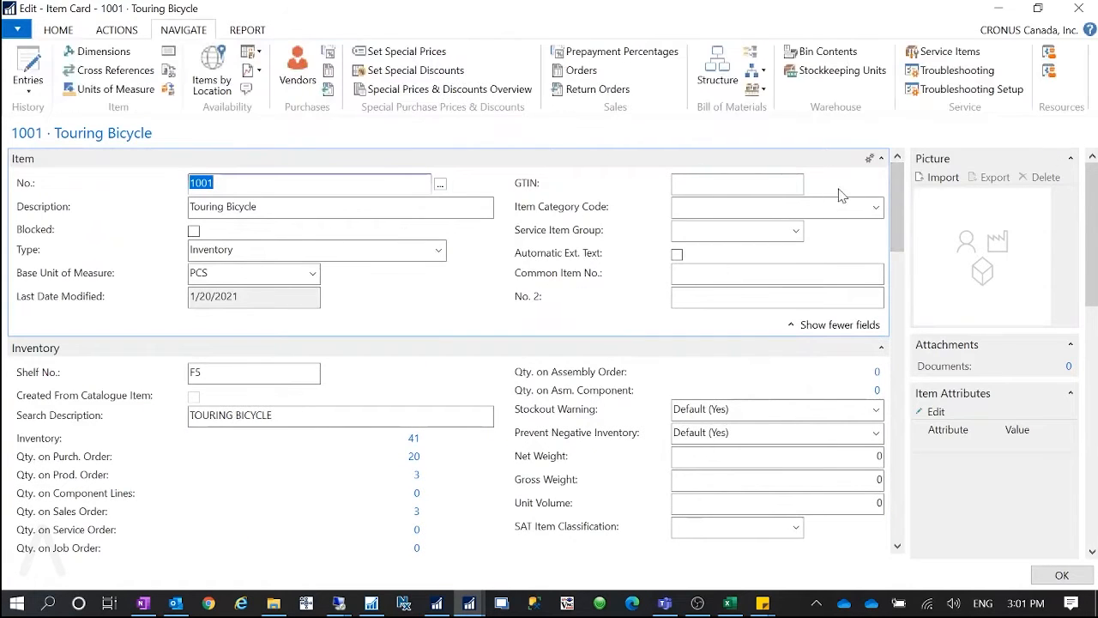
left_click(840, 71)
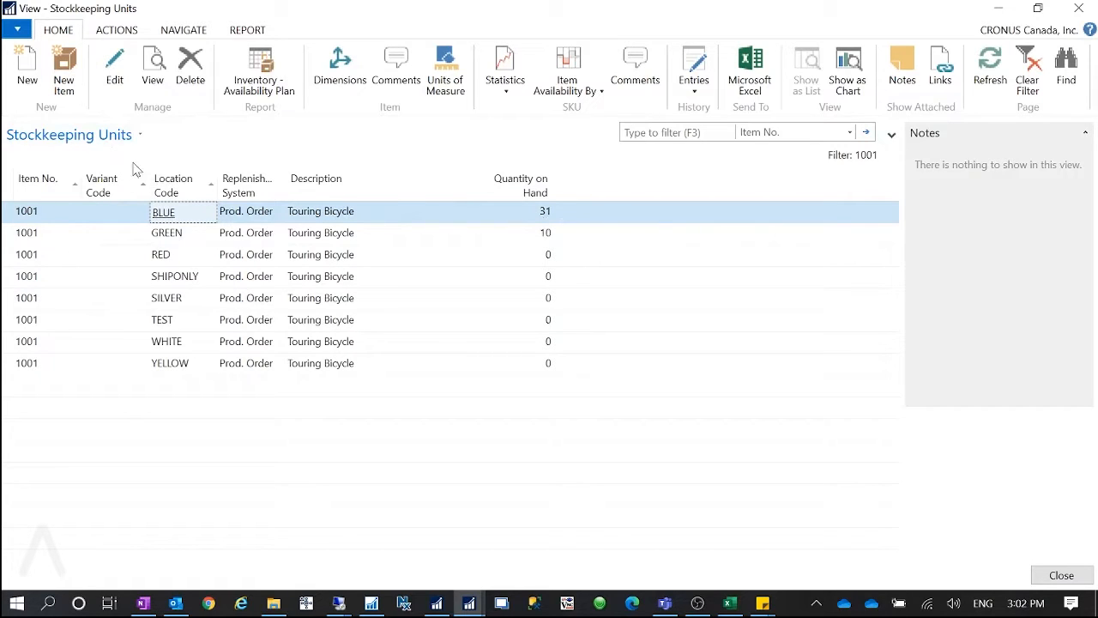
left_click(114, 73)
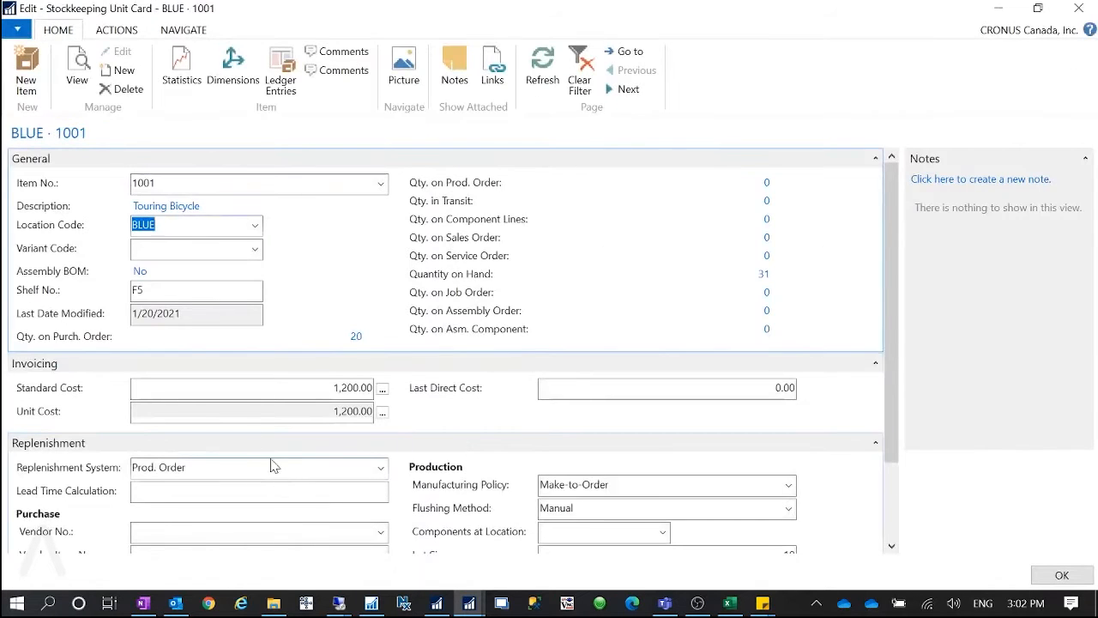
left_click(1072, 9)
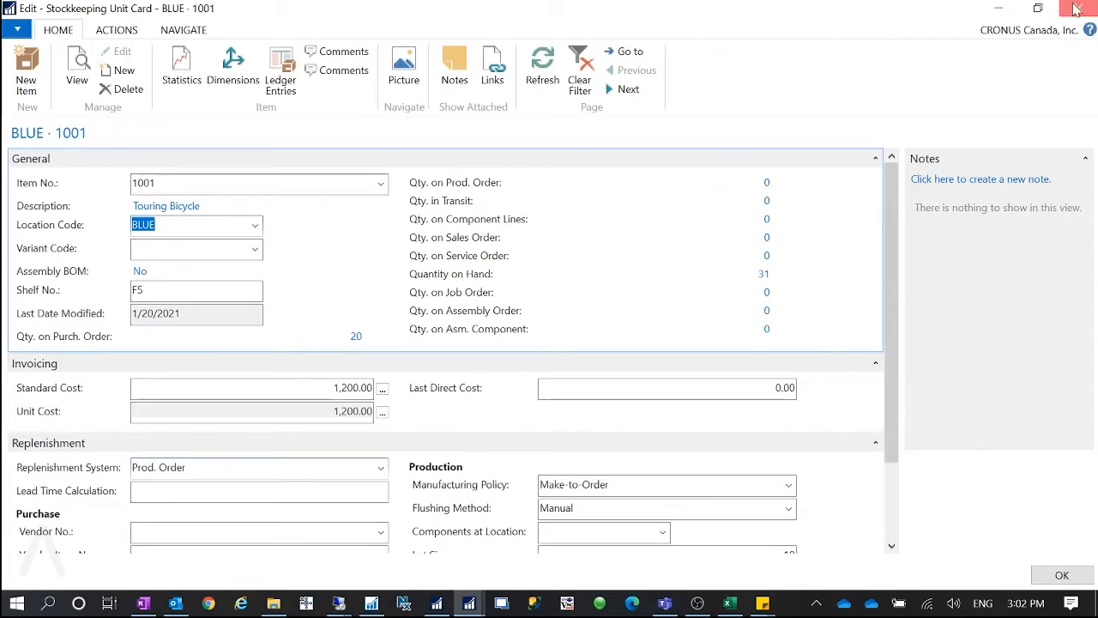
Step: Check the standard cost on the GREEN location's stockkeeping unit card, and return to the item card
left_click(168, 235)
left_click(112, 79)
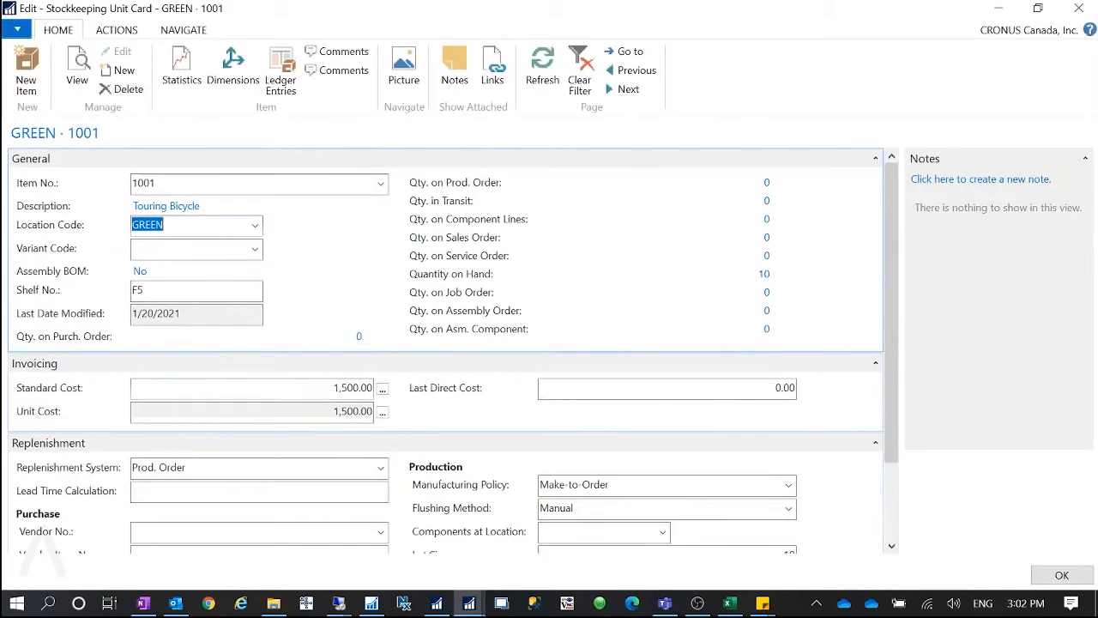
left_click(343, 388)
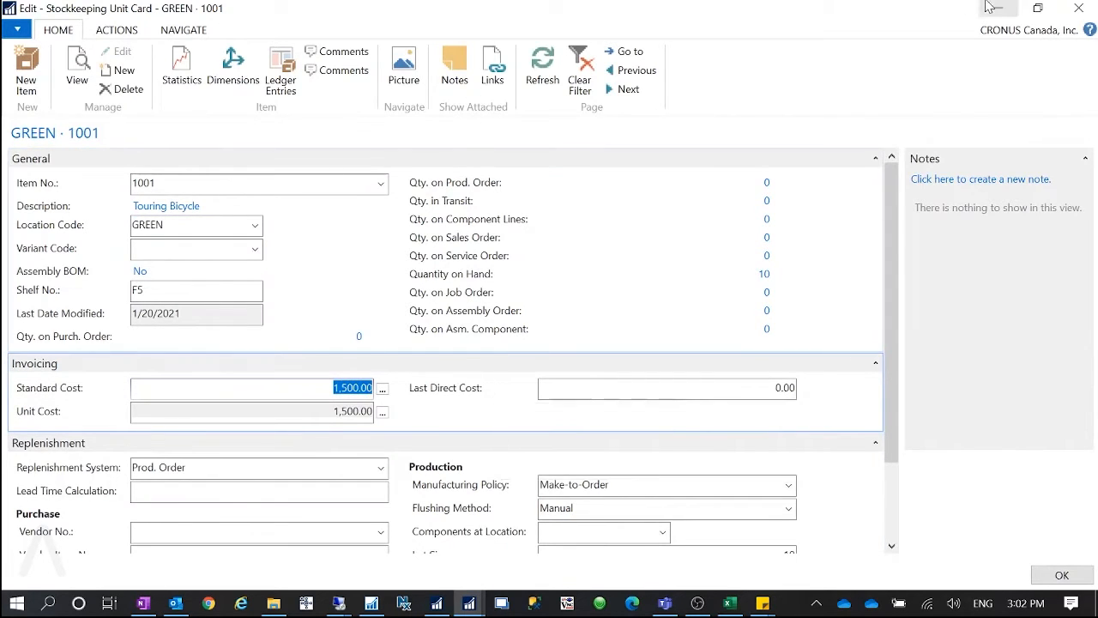
key("Escape")
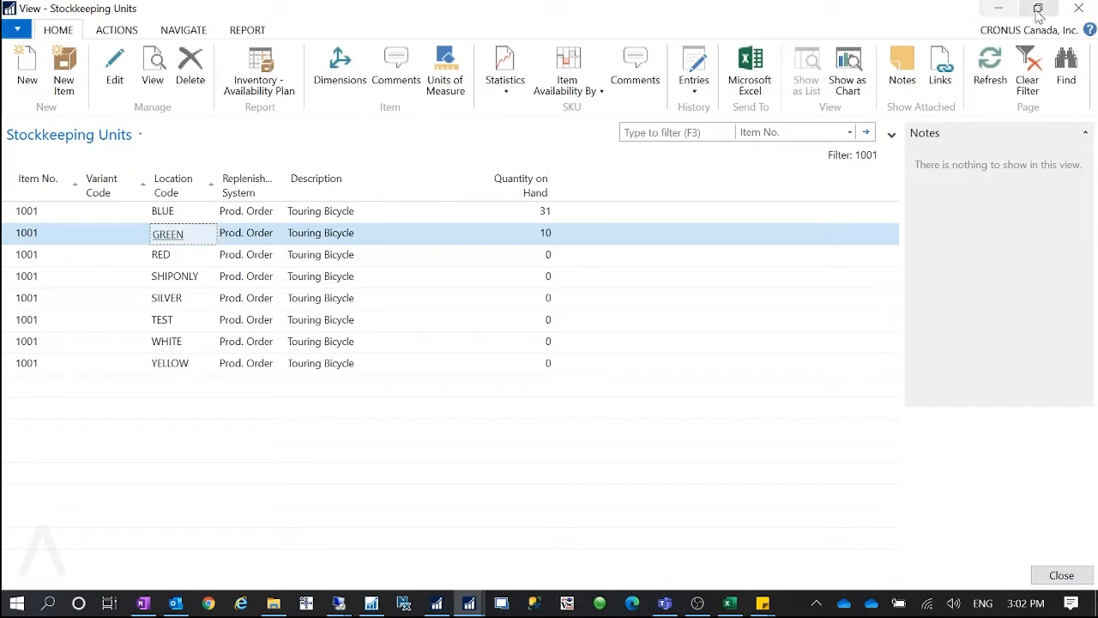
left_click(1079, 8)
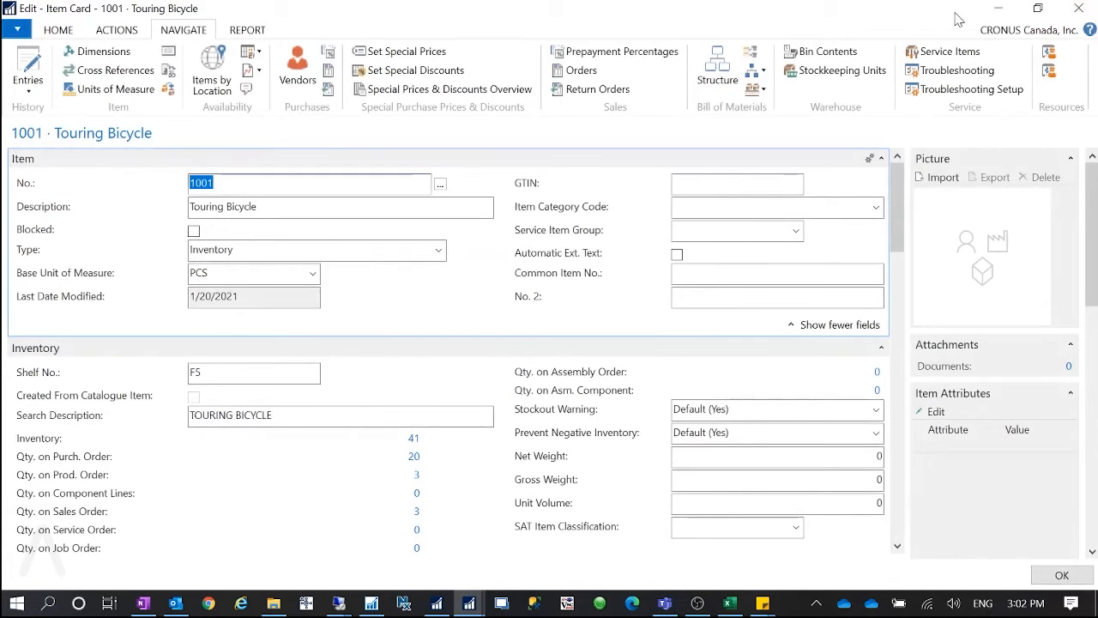
Step: Set the item card aside, search the pages for the standard cost worksheet and open it
left_click(998, 9)
key("ctrl+F3")
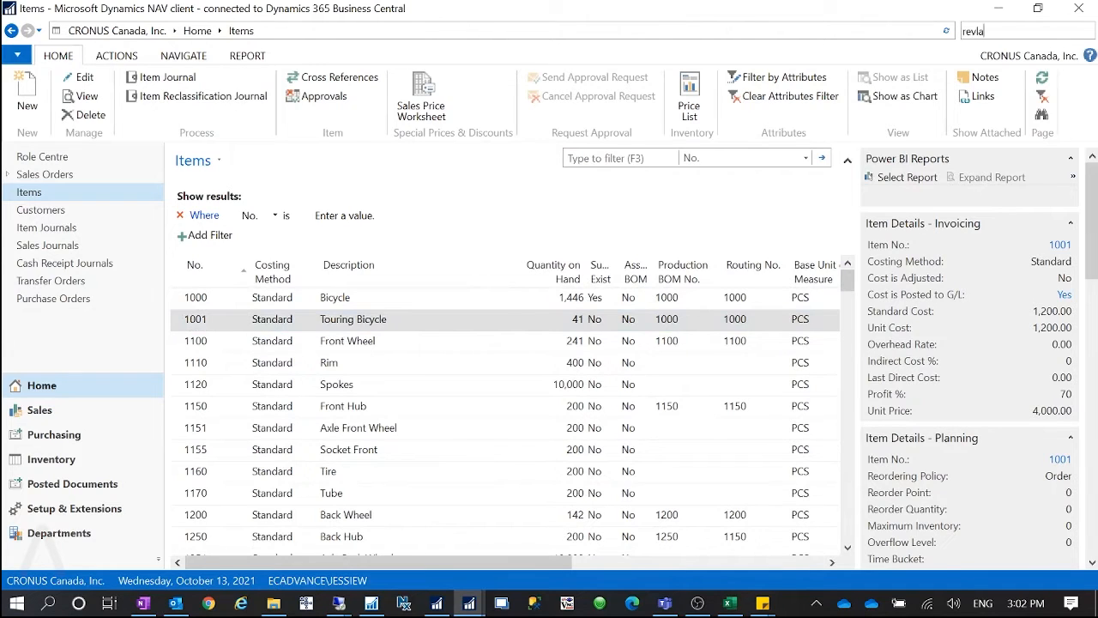
type("revla")
key("BackSpace")
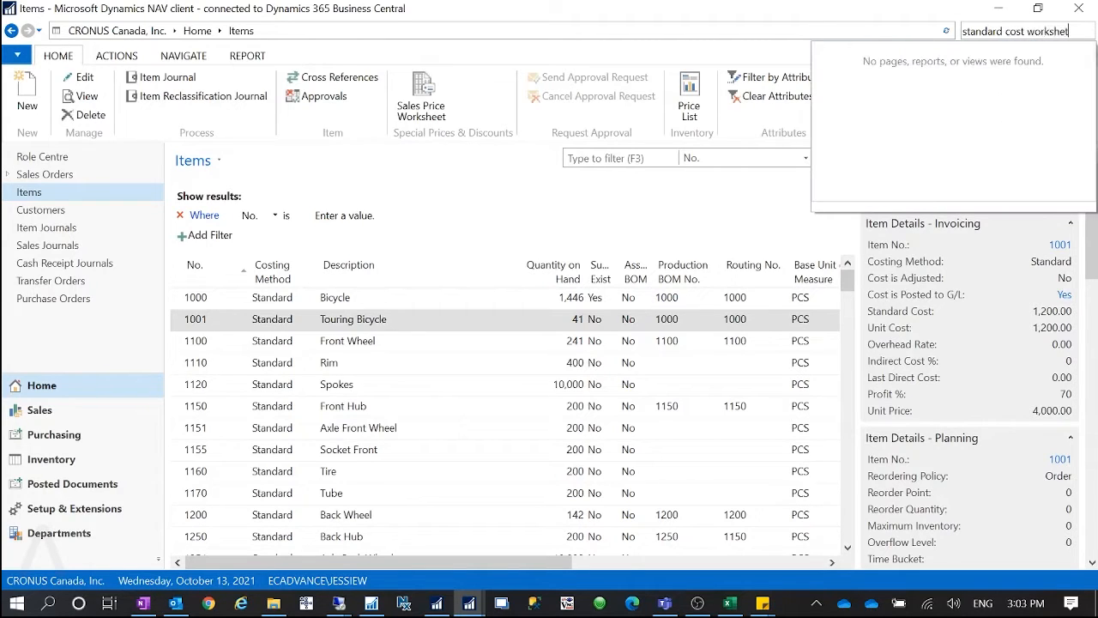
left_click(934, 52)
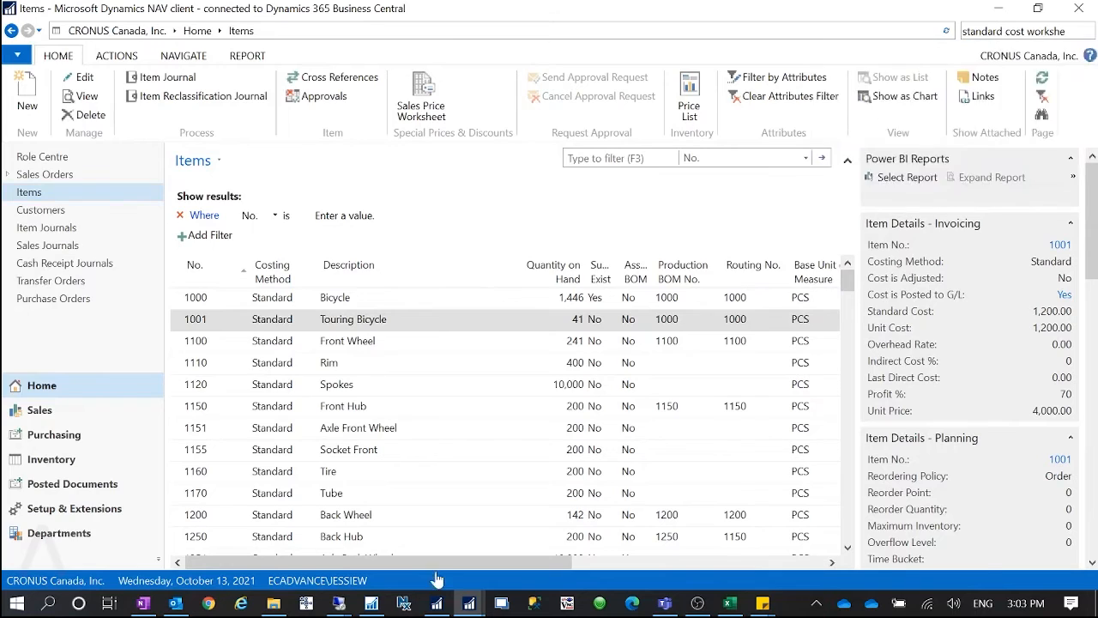
Step: Maximize the Standard Cost Worksheet and delete its existing line for item 1001 Touring Bicycle
left_click(938, 11)
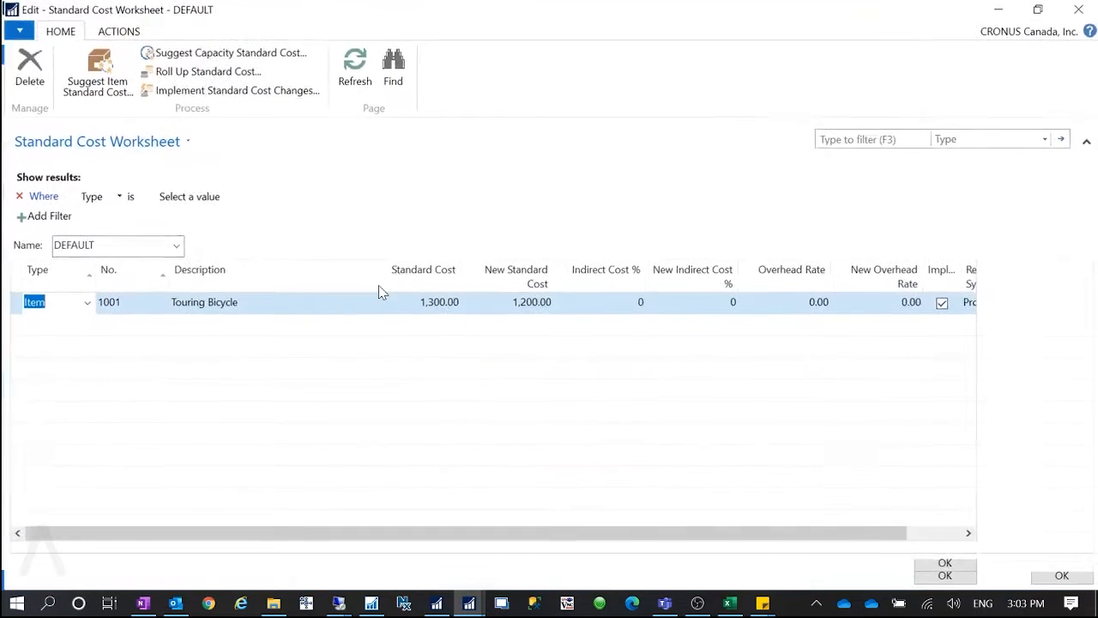
left_click(27, 70)
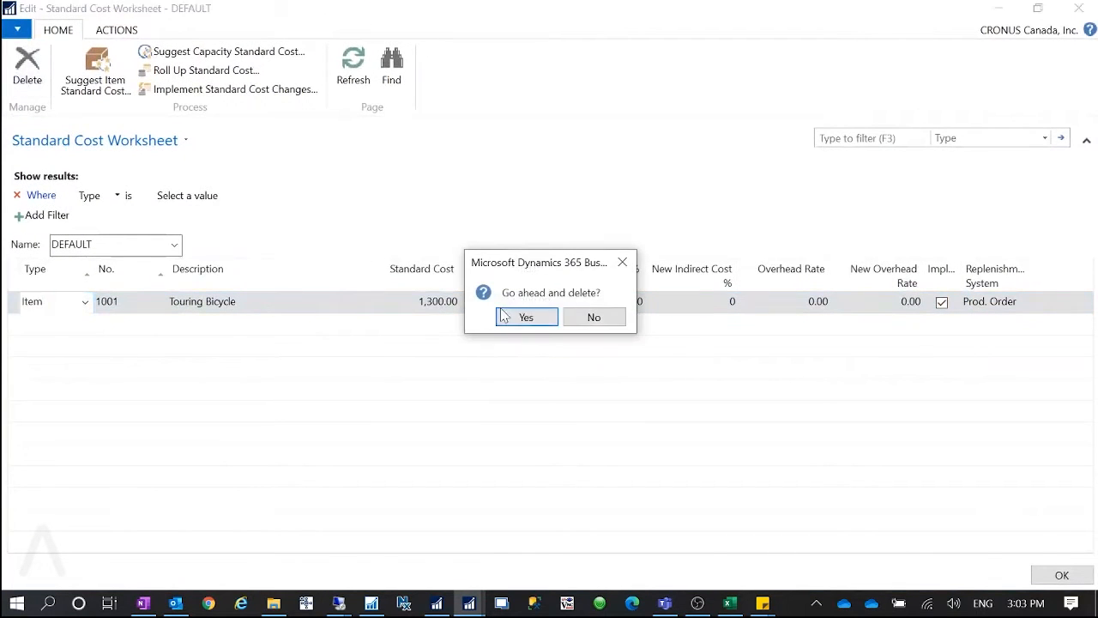
left_click(518, 320)
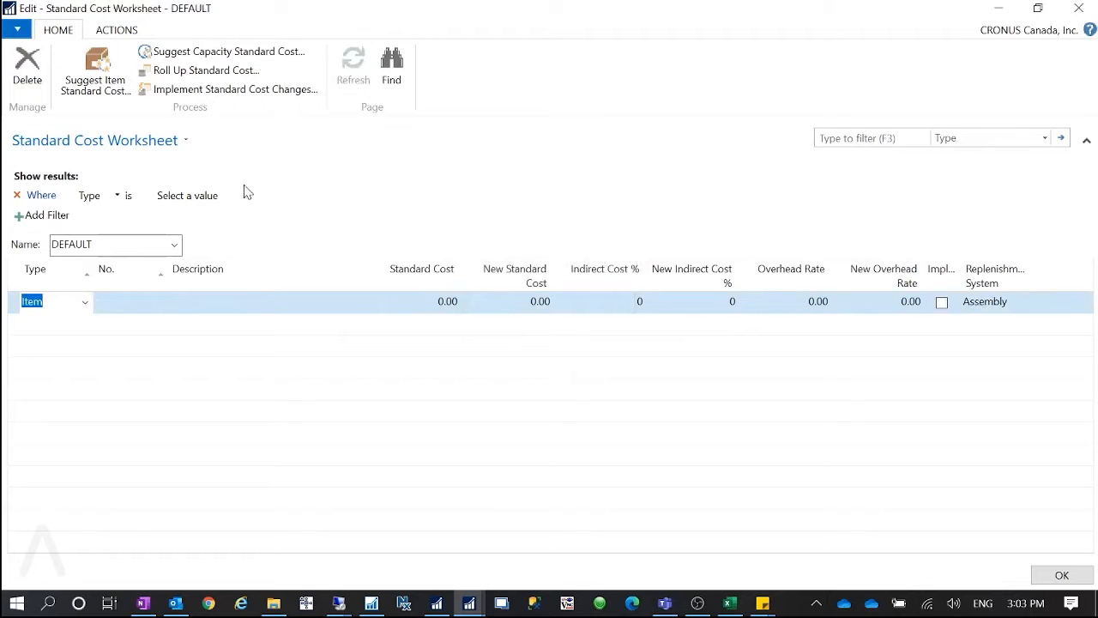
Step: Minimize the worksheet, select item 1001 in the Items list and bring up its maximized item card
left_click_drag(598, 7, 516, 11)
left_click(939, 11)
left_click_drag(522, 5, 463, 305)
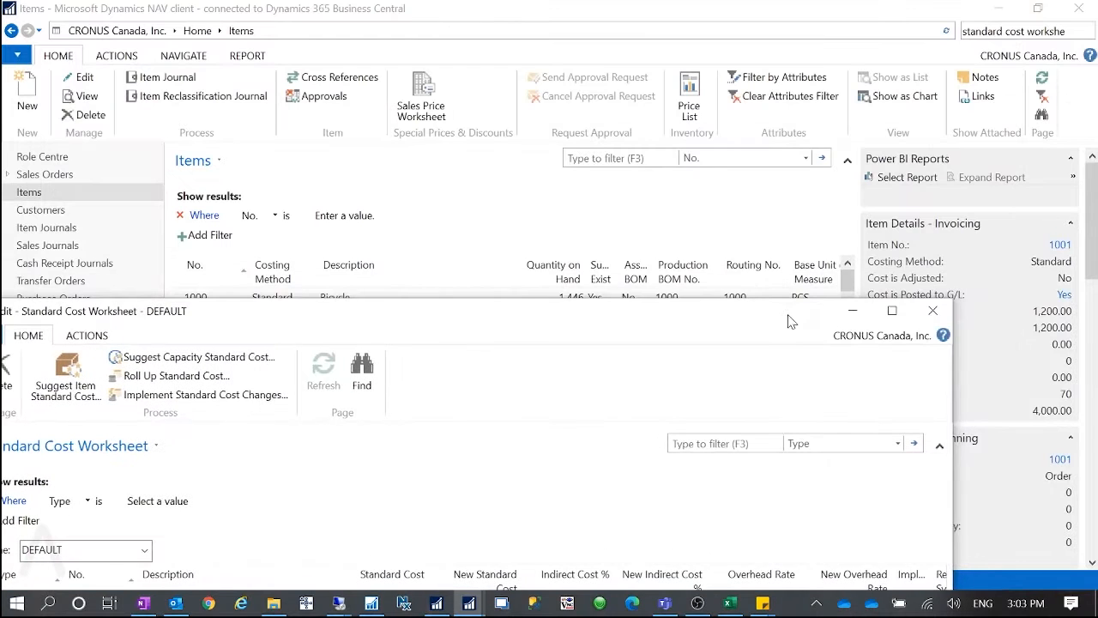
left_click(851, 311)
left_click(202, 322)
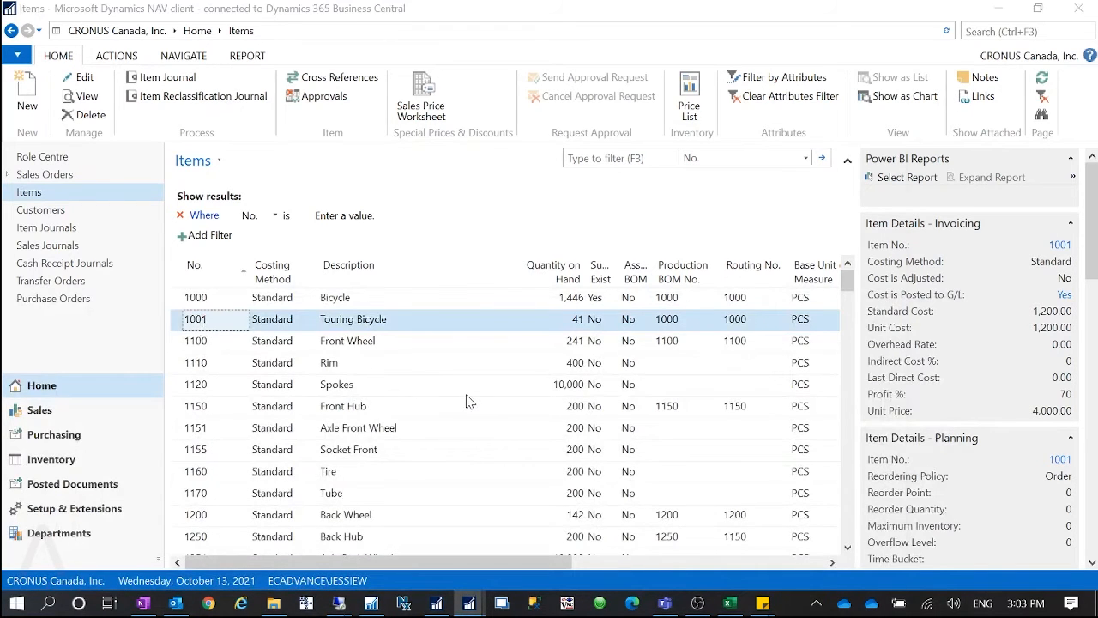
left_click(886, 76)
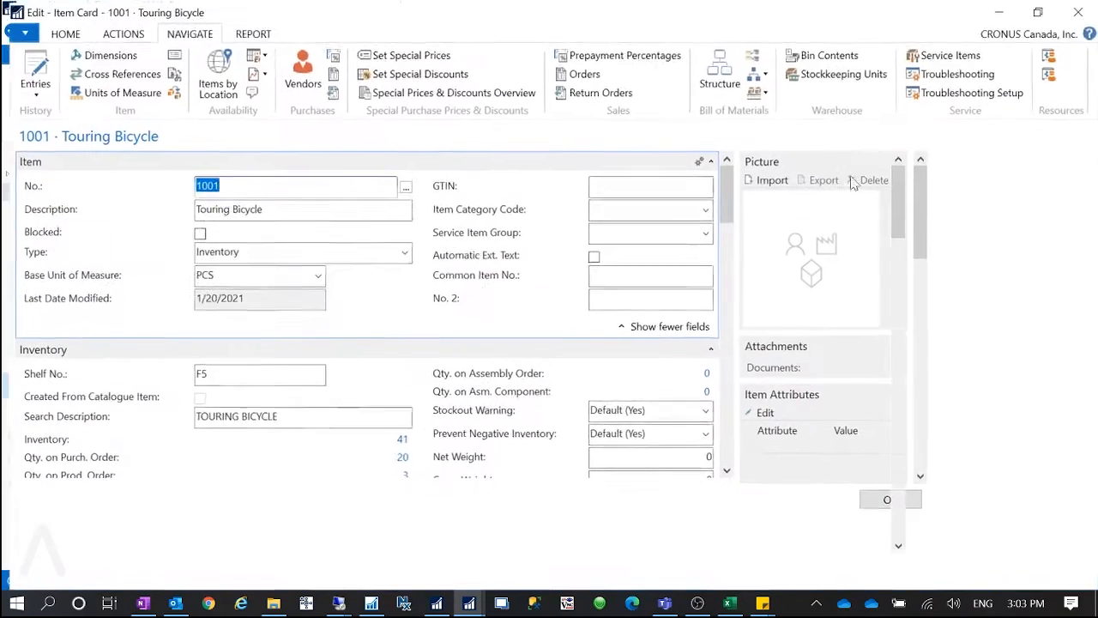
Step: Review the item's replenishment system, manufacturing policy, routing and production BOM in the Replenishment section, and close the item card
left_click_drag(896, 184, 875, 435)
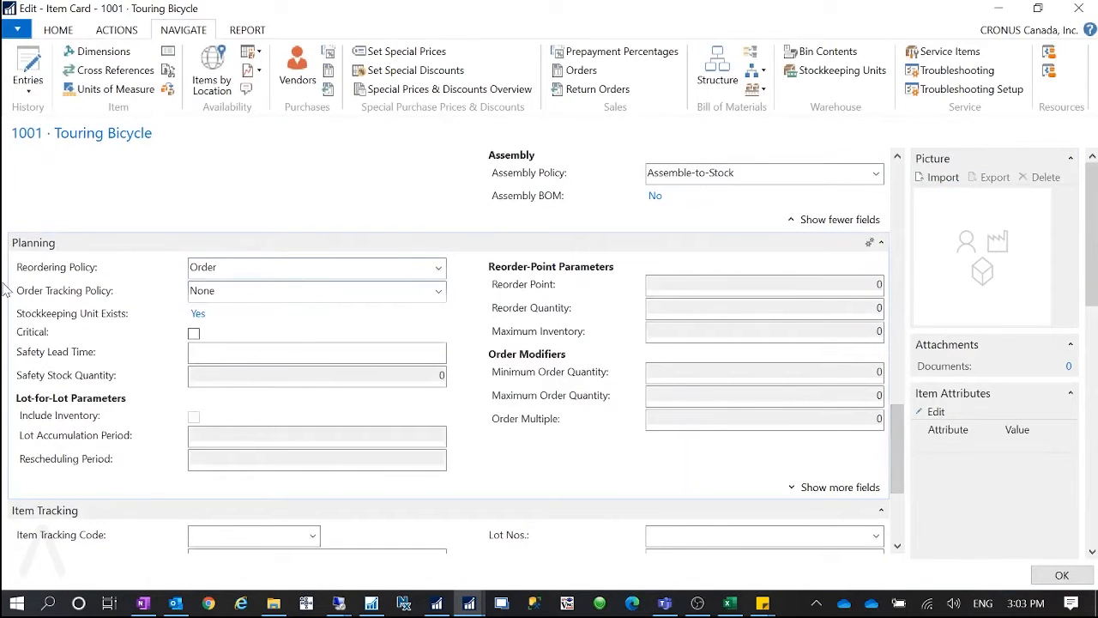
left_click_drag(897, 448, 894, 347)
left_click(283, 211)
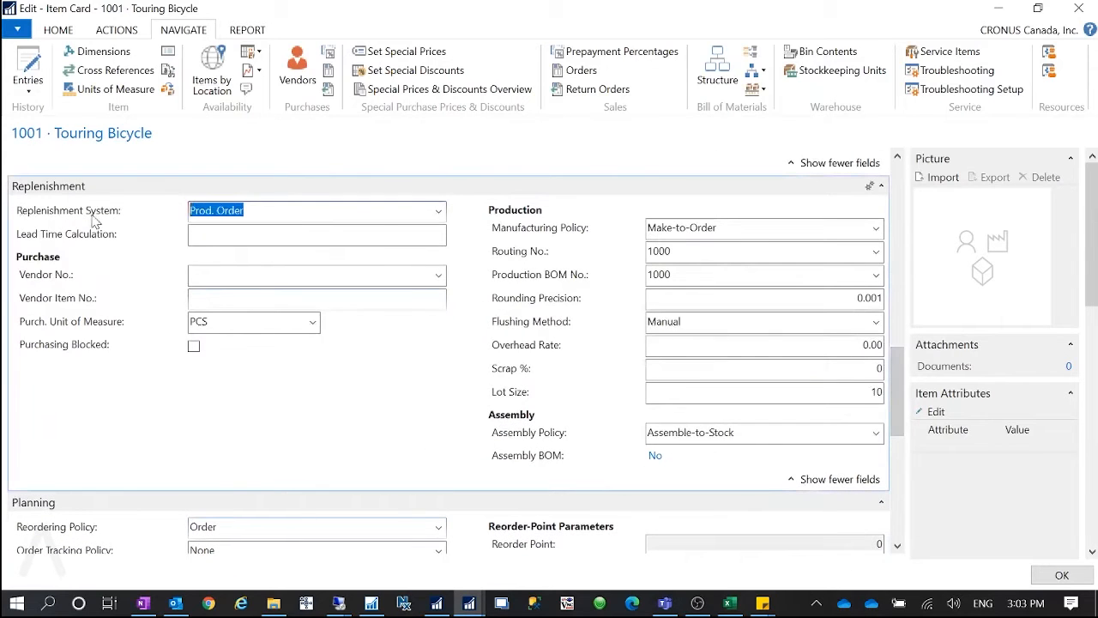
left_click(652, 227)
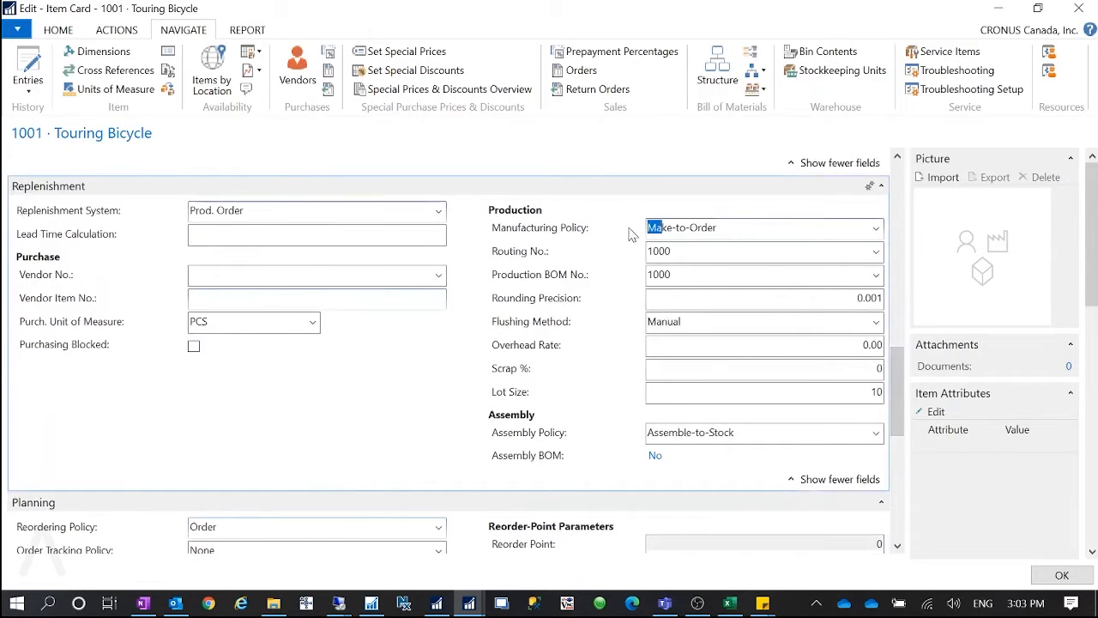
key("Tab")
key("Tab")
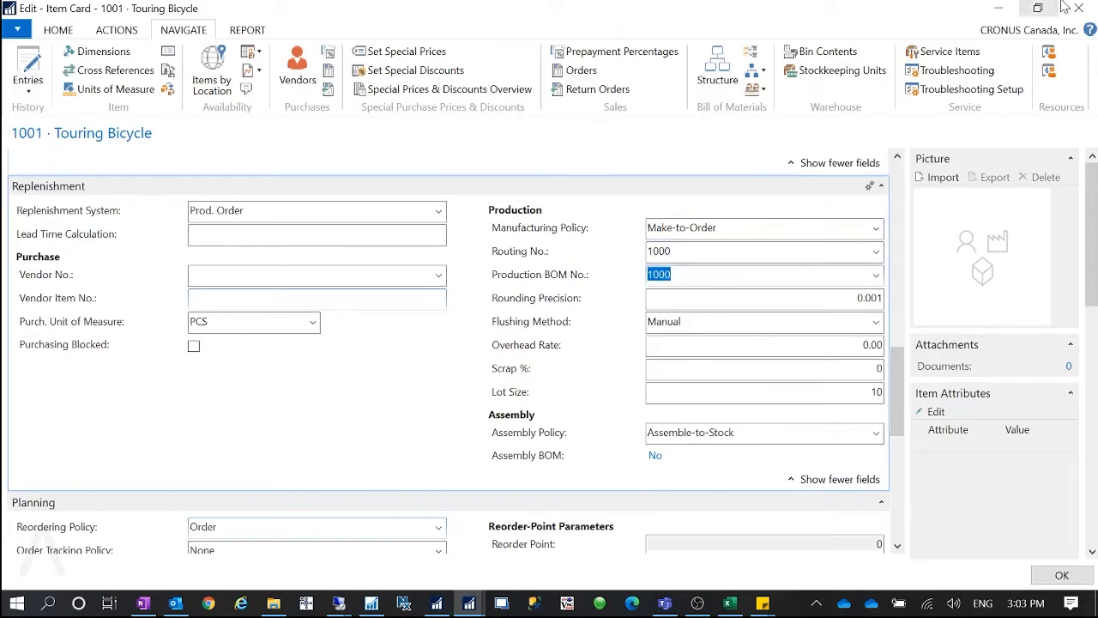
left_click(1074, 9)
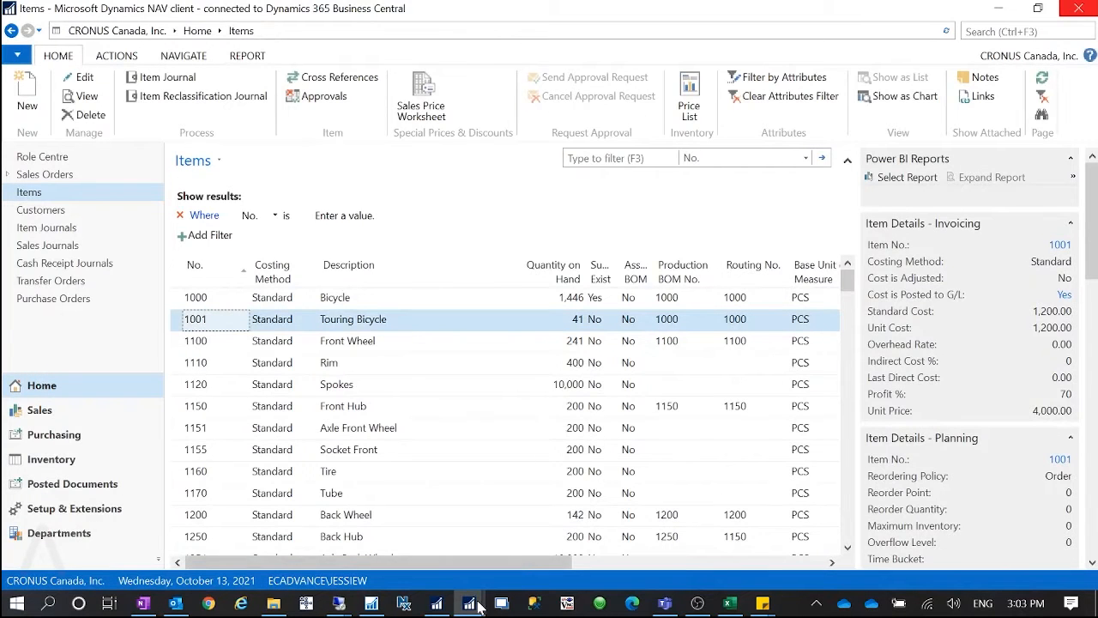
Step: Restore and maximize the Standard Cost Worksheet, and suggest item standard costs for purchased items with all adjustment factors at 1
mouse_move(480, 604)
left_click(513, 586)
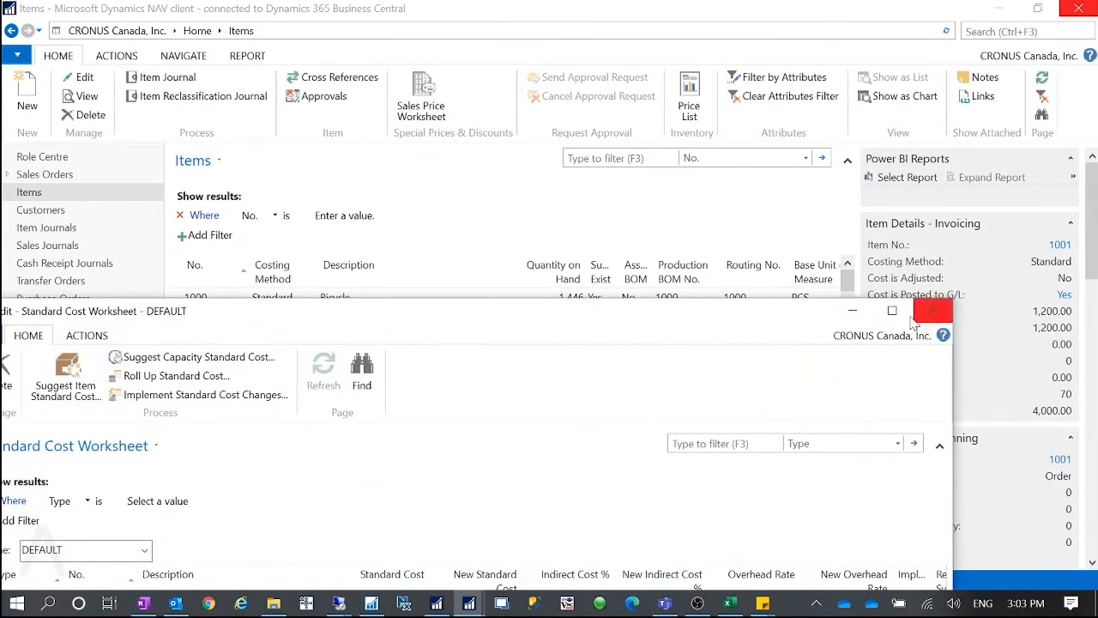
left_click(902, 318)
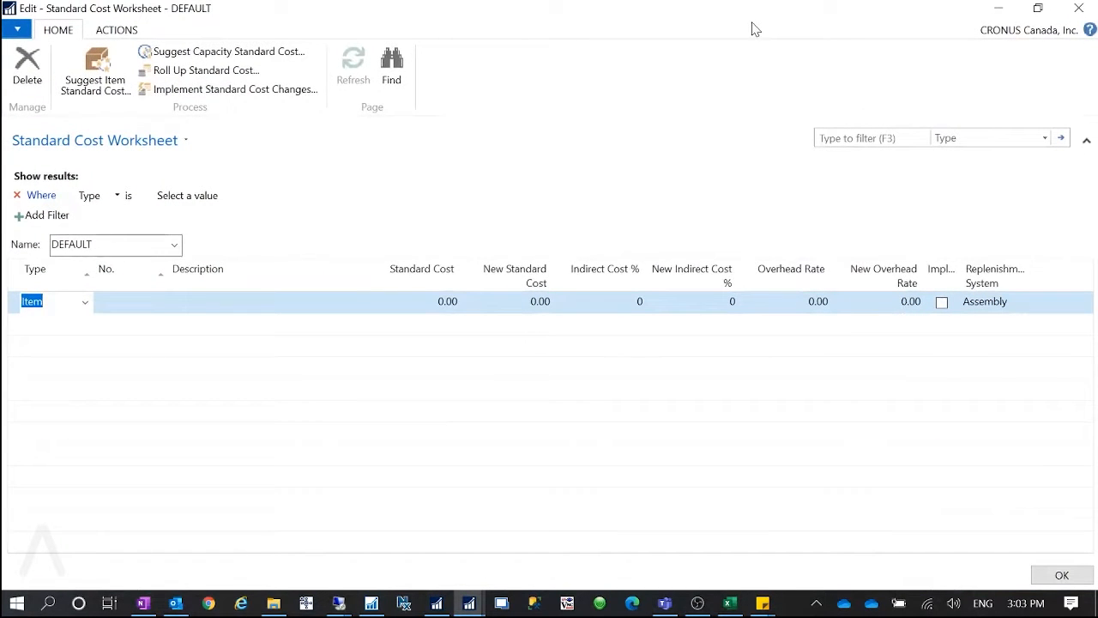
left_click(95, 73)
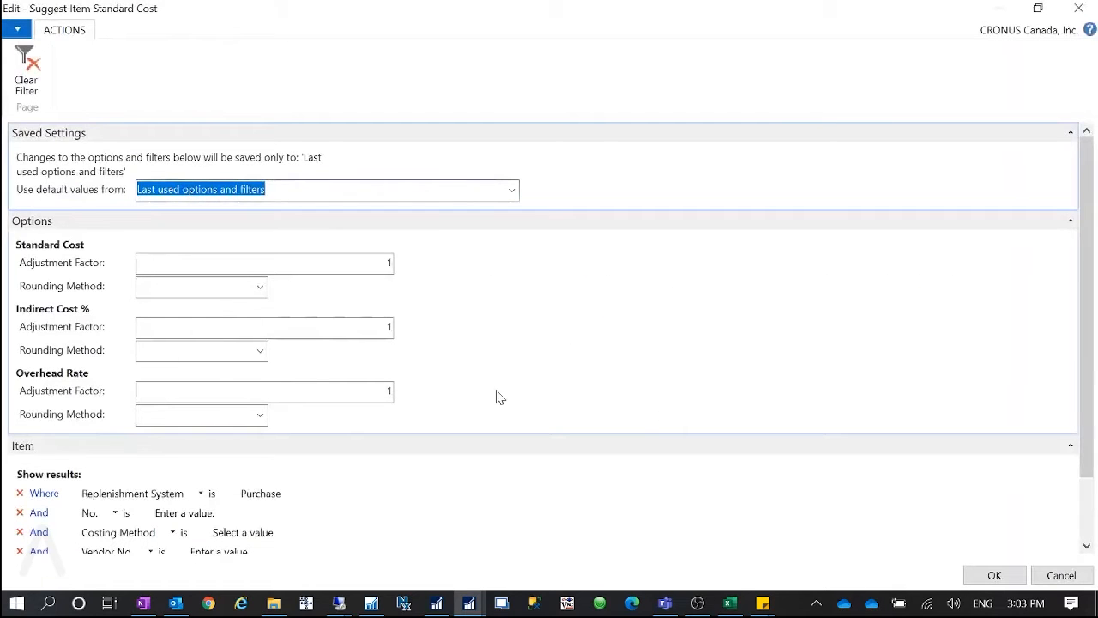
scroll(414, 420, "down", 1)
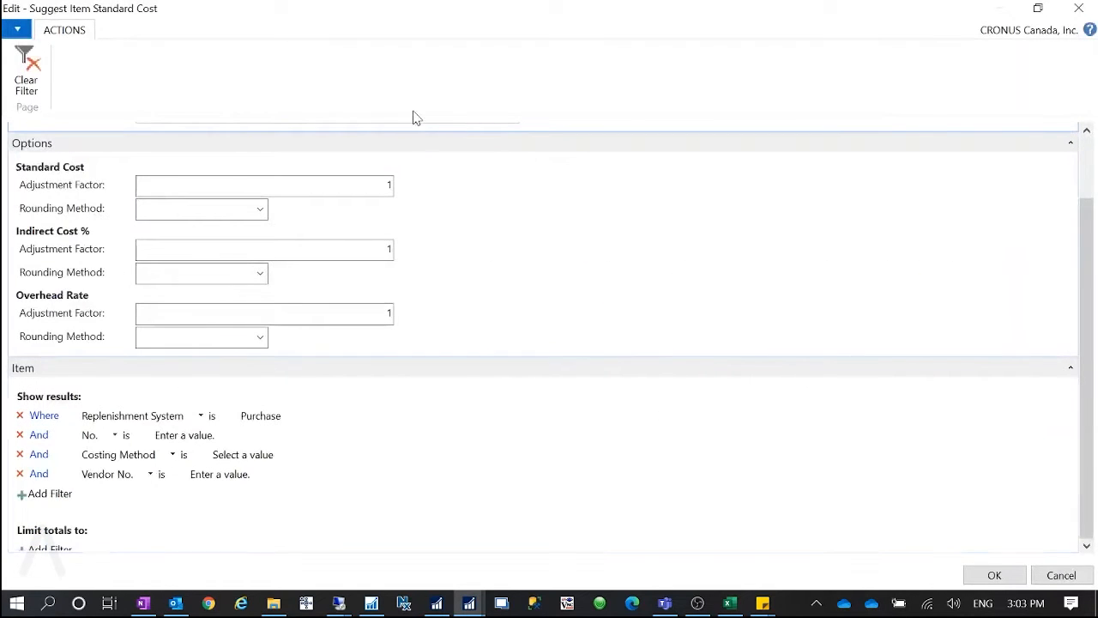
left_click(994, 575)
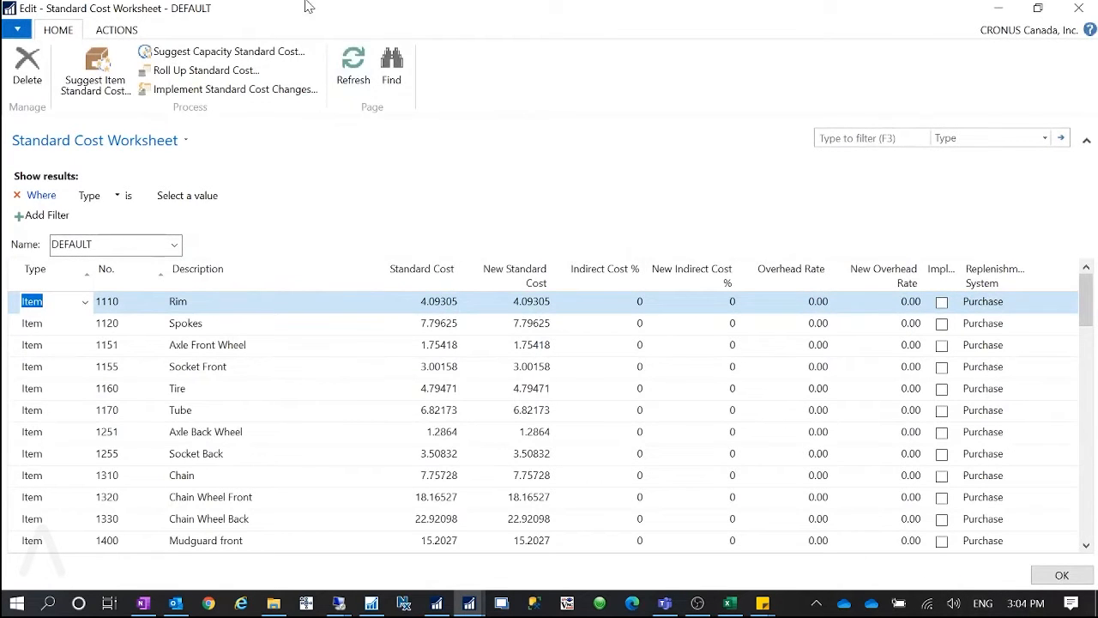
Step: Suggest capacity standard costs with all adjustment factors at 1 and review the machine centre, resource and item lines
left_click(278, 50)
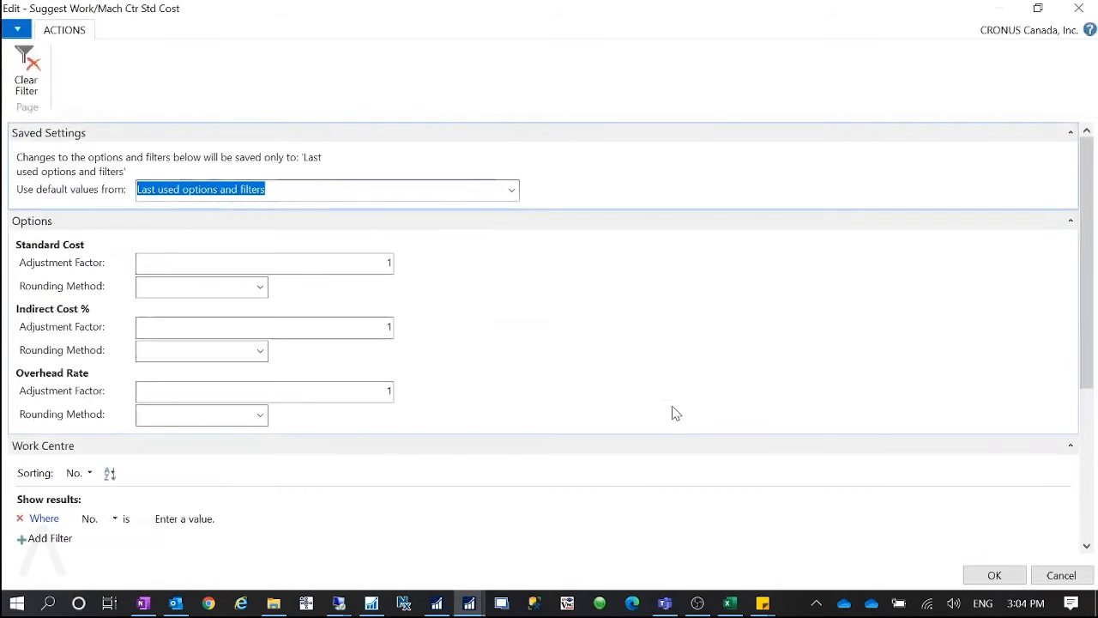
left_click(994, 575)
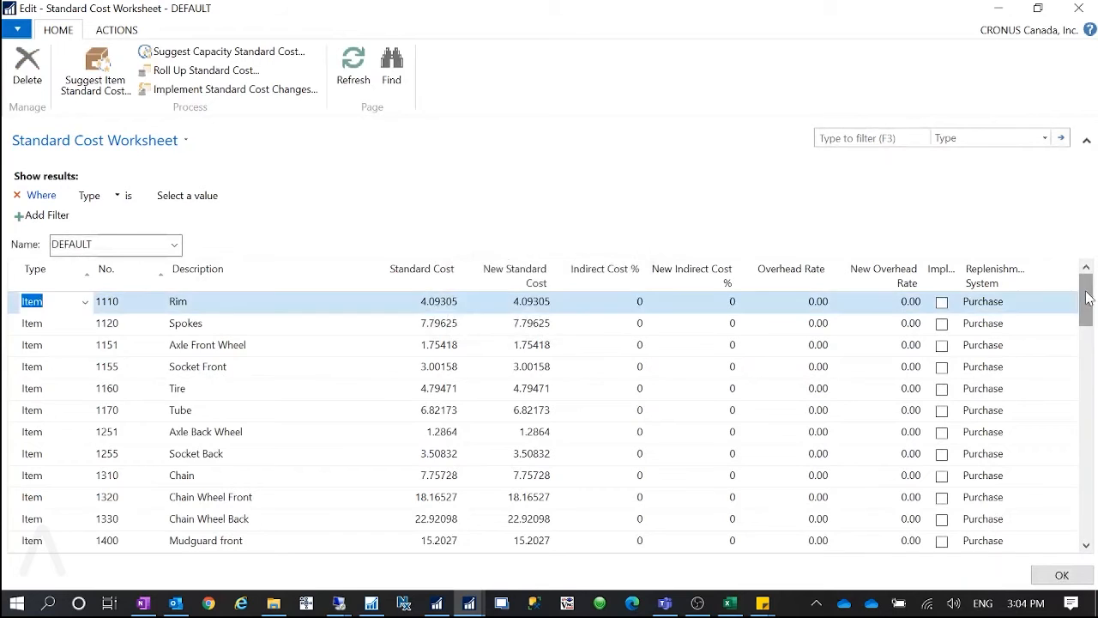
left_click_drag(1085, 305, 1066, 555)
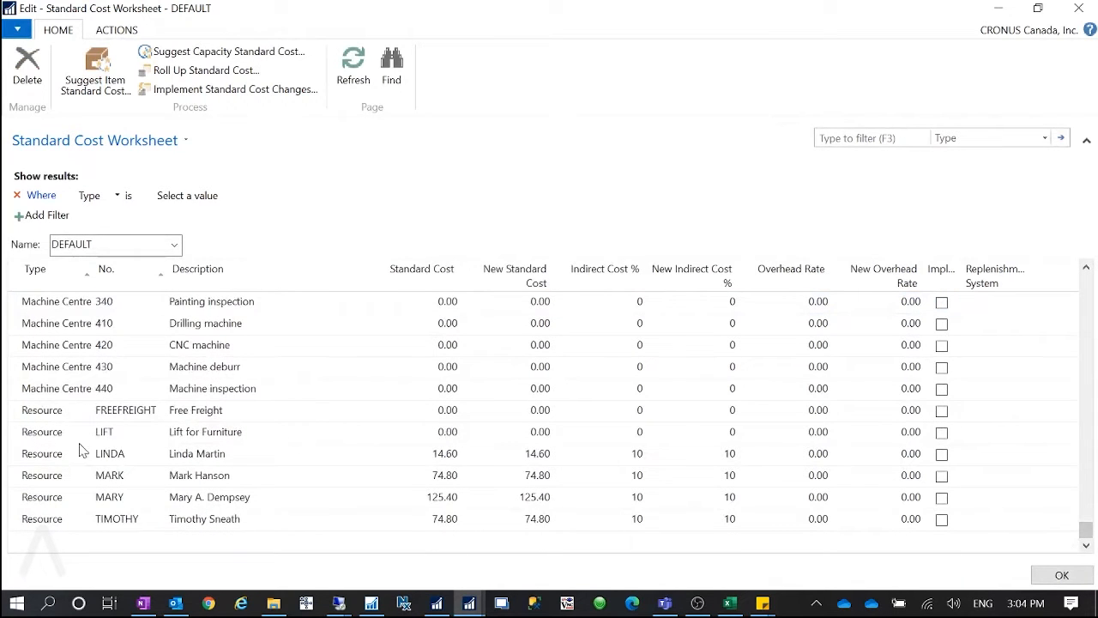
scroll(86, 438, "up", 10)
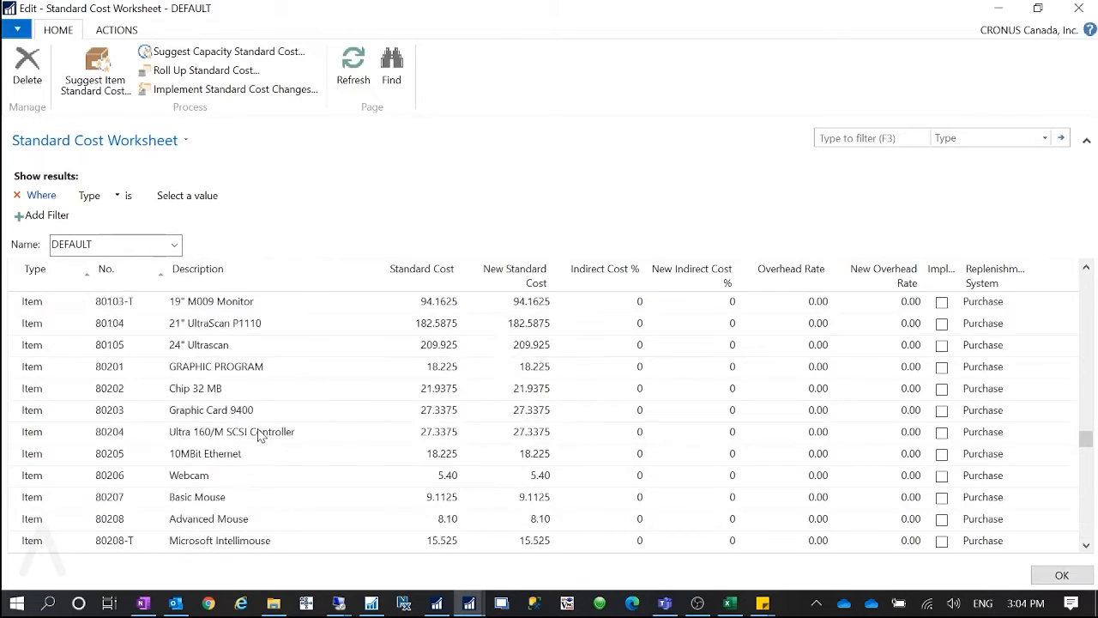
scroll(260, 435, "up", 5)
Step: Roll up the standard cost for items with the Standard costing method, using calculation date 10/13/2021
left_click(211, 70)
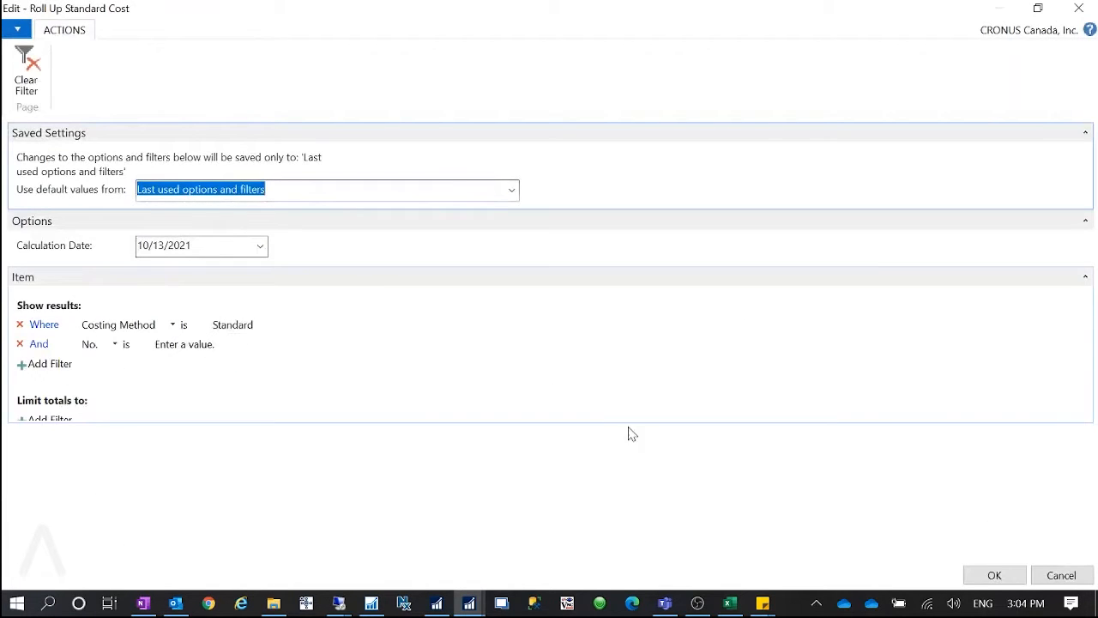
left_click(991, 573)
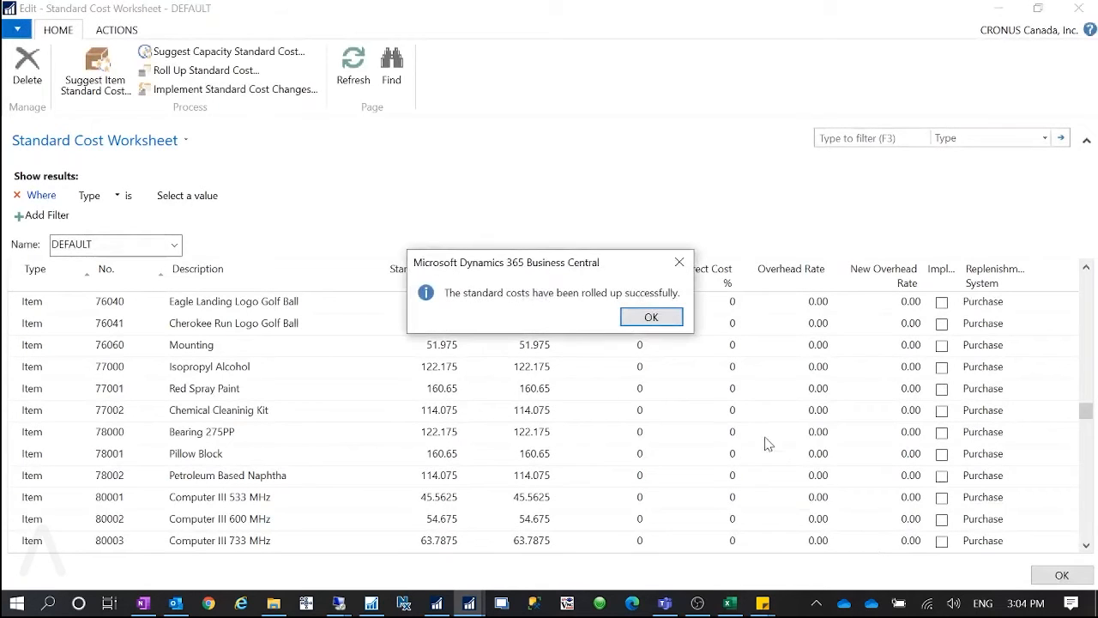
left_click(652, 318)
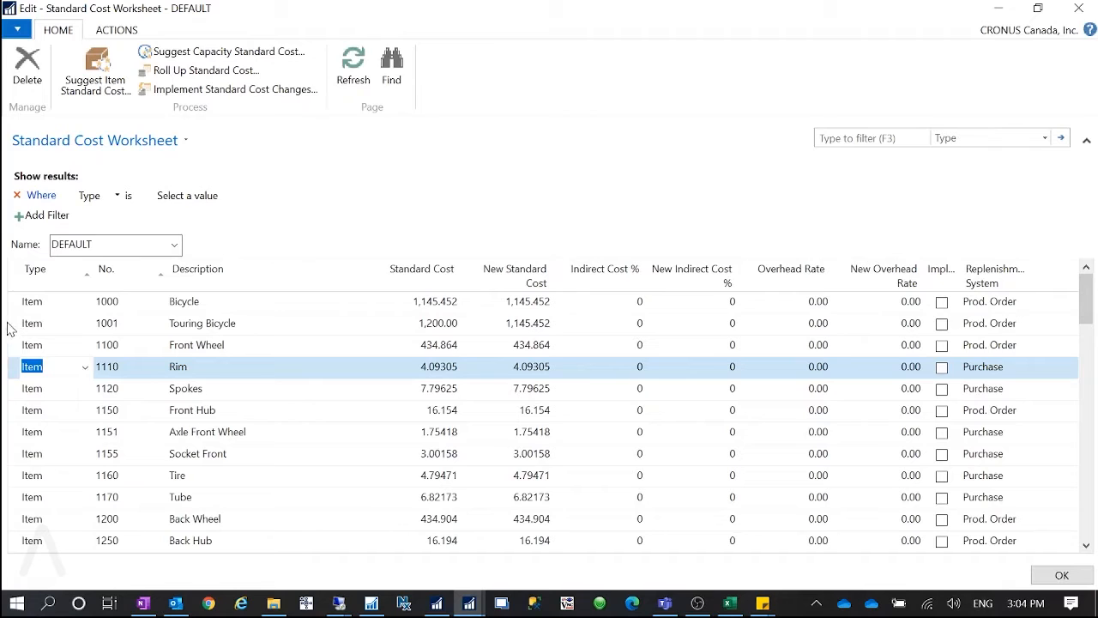
Step: Delete every worksheet line except the one for item 1001 Touring Bicycle
left_click(32, 324)
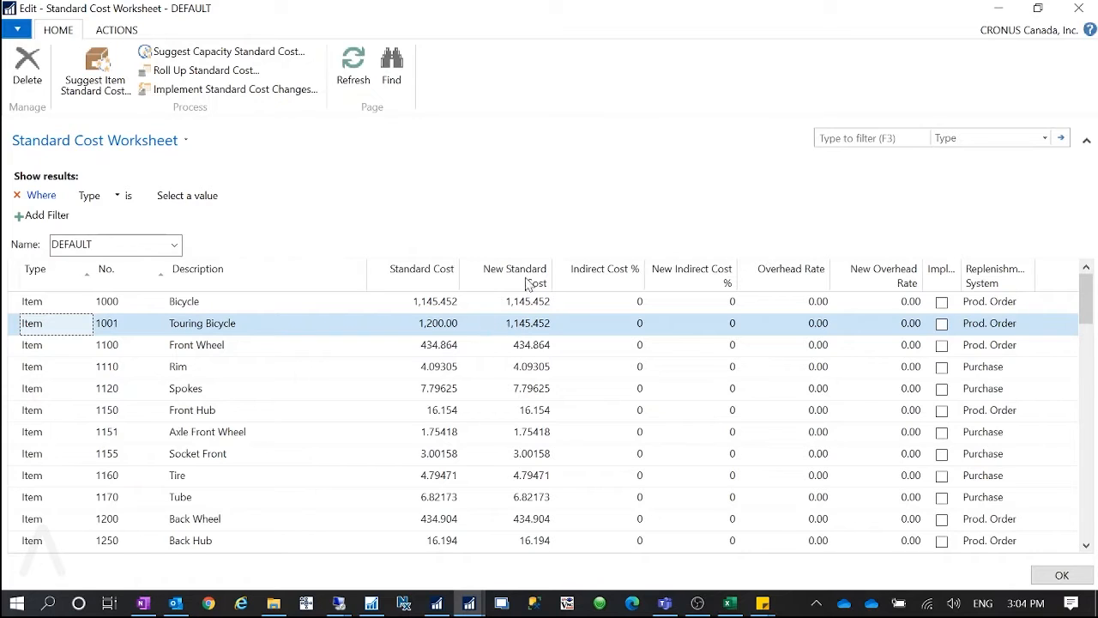
left_click(28, 306)
left_click(26, 69)
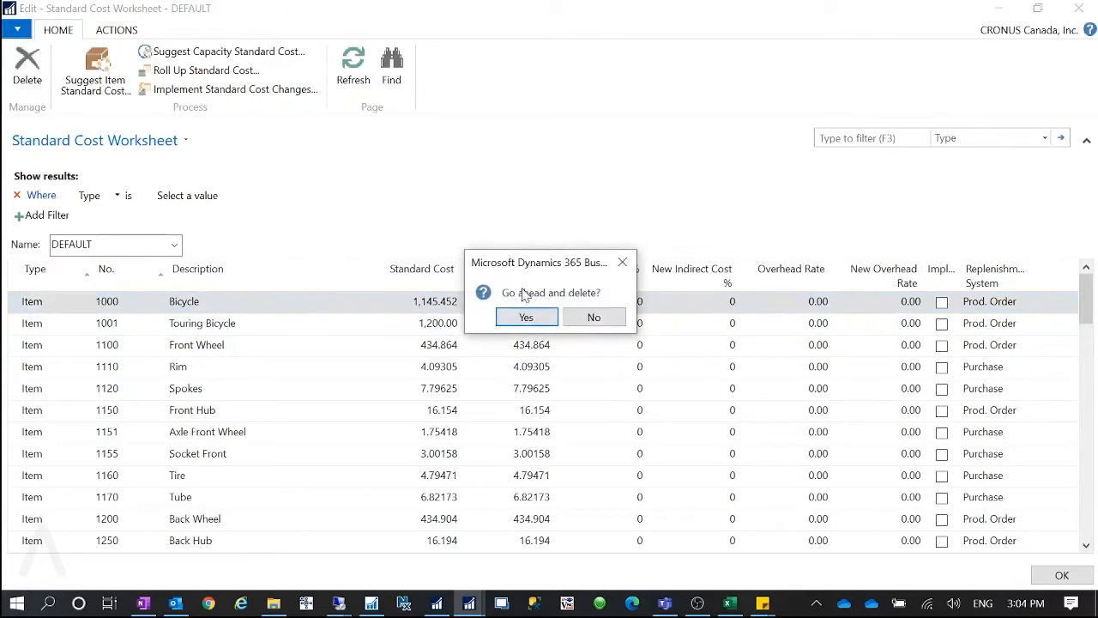
left_click(523, 314)
left_click(27, 325)
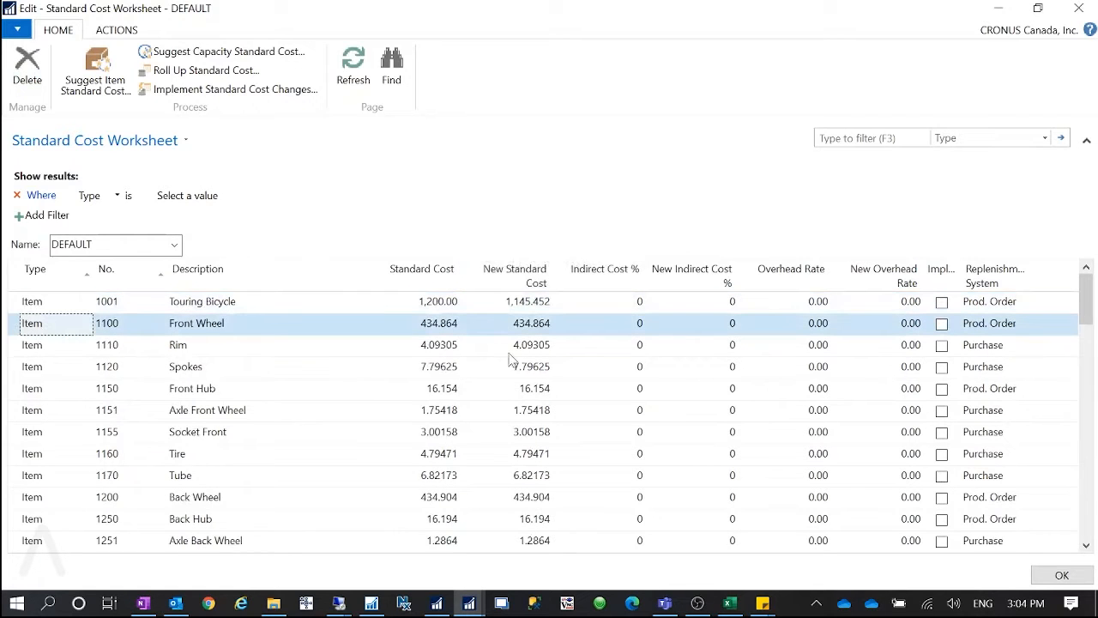
left_click_drag(1086, 300, 1074, 570)
left_click(22, 521, "shift")
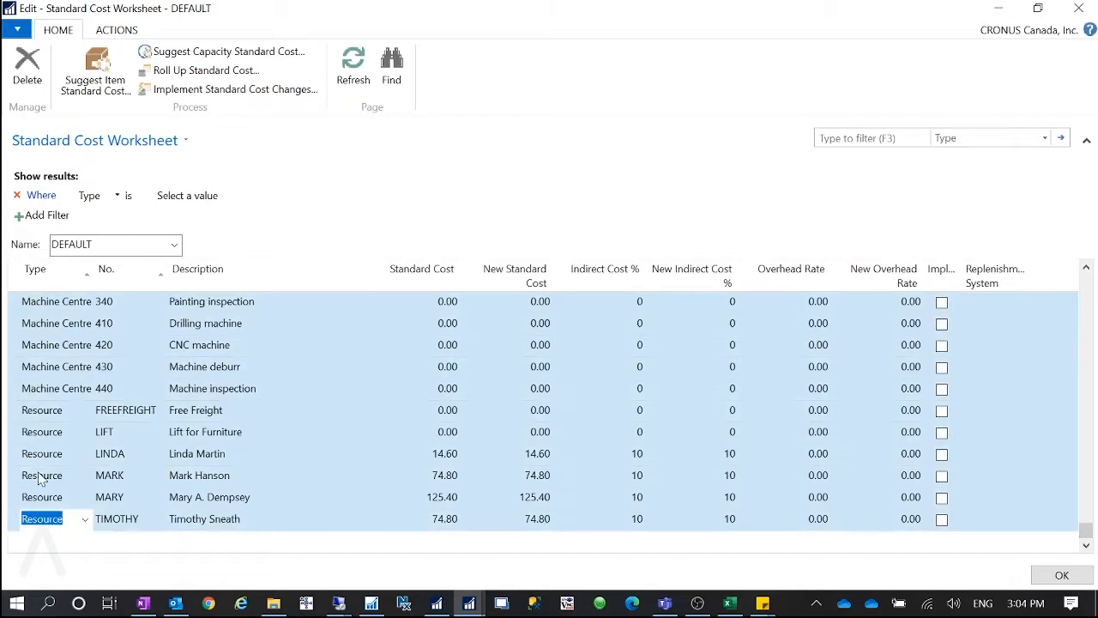
left_click(27, 69)
left_click(551, 323)
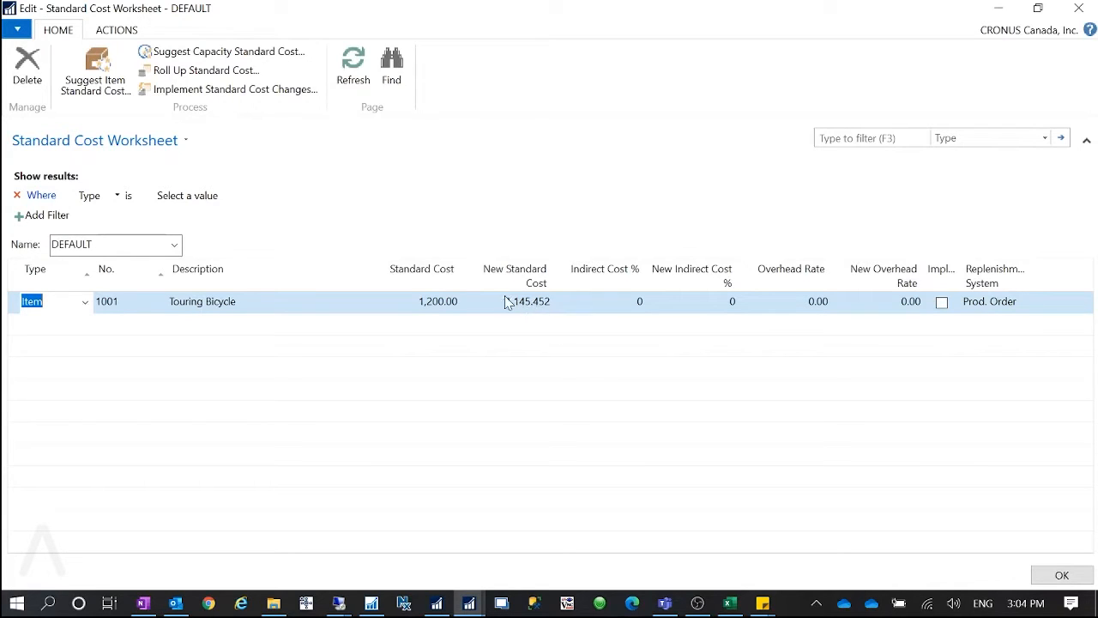
Step: Set the worksheet aside, check the standard cost of item 1001 under Costs & Posting on its item card, and close the card
mouse_move(517, 296)
mouse_move(531, 274)
left_click_drag(535, 7, 527, 118)
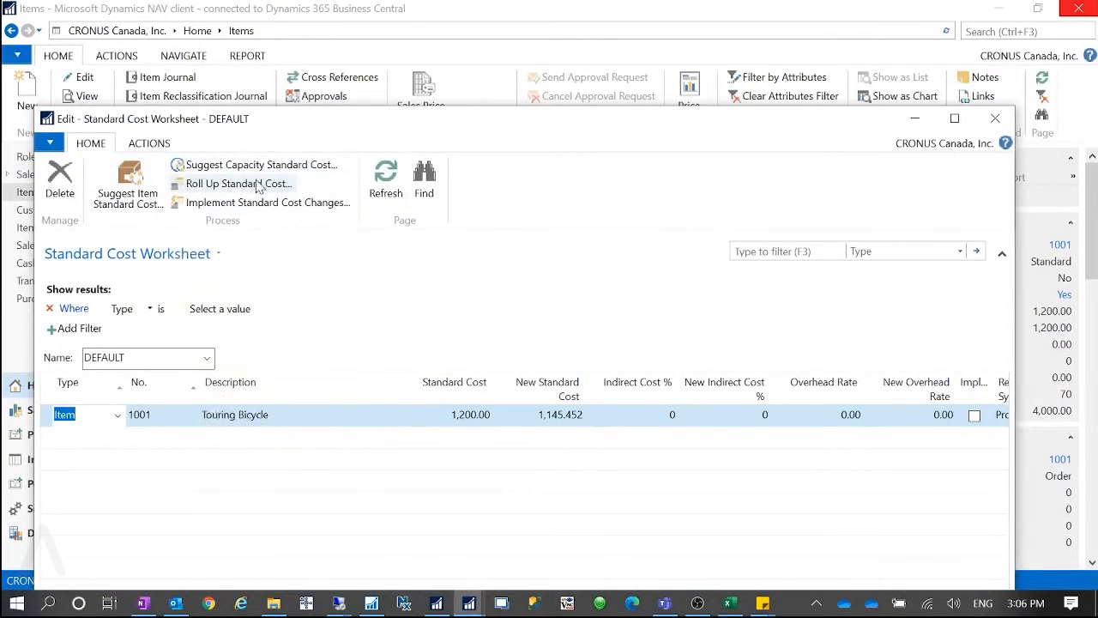
left_click(915, 118)
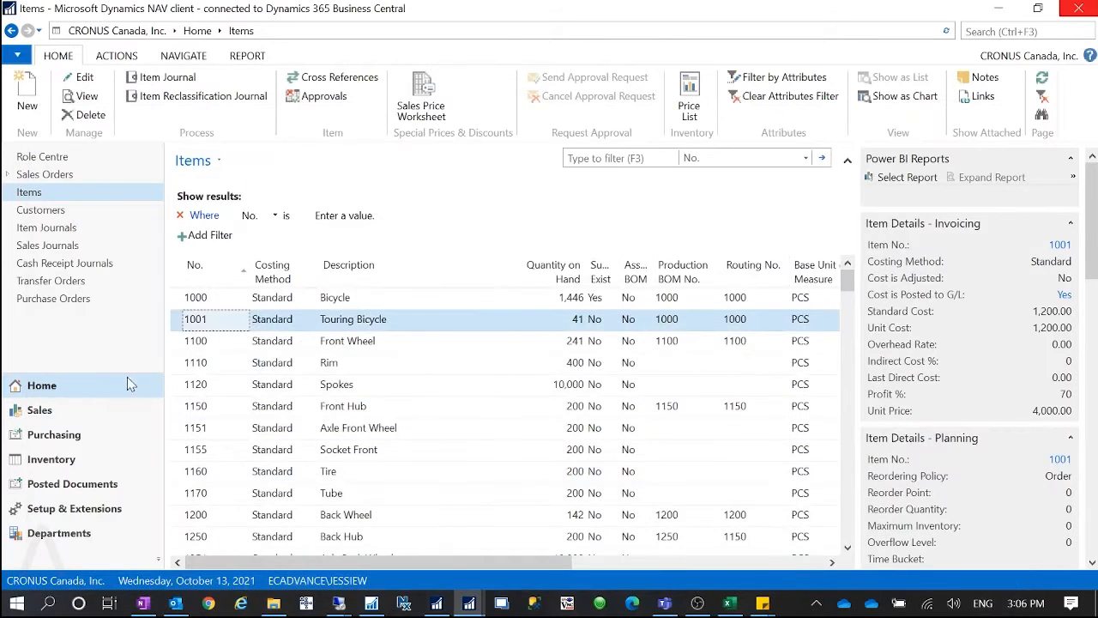
double_click(639, 511)
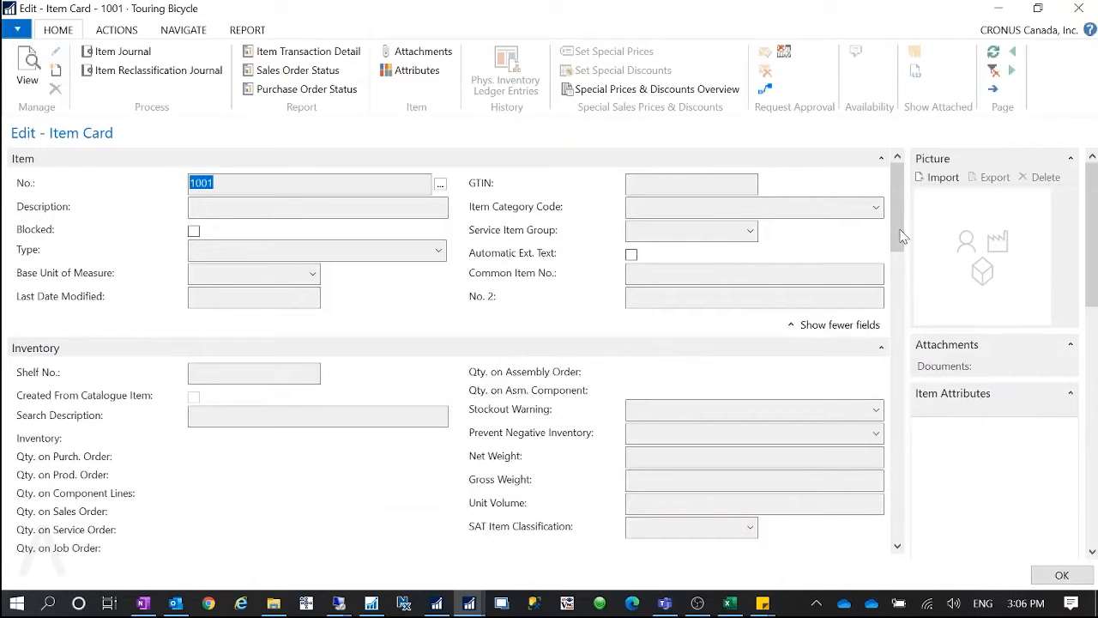
scroll(897, 252, "down", 5)
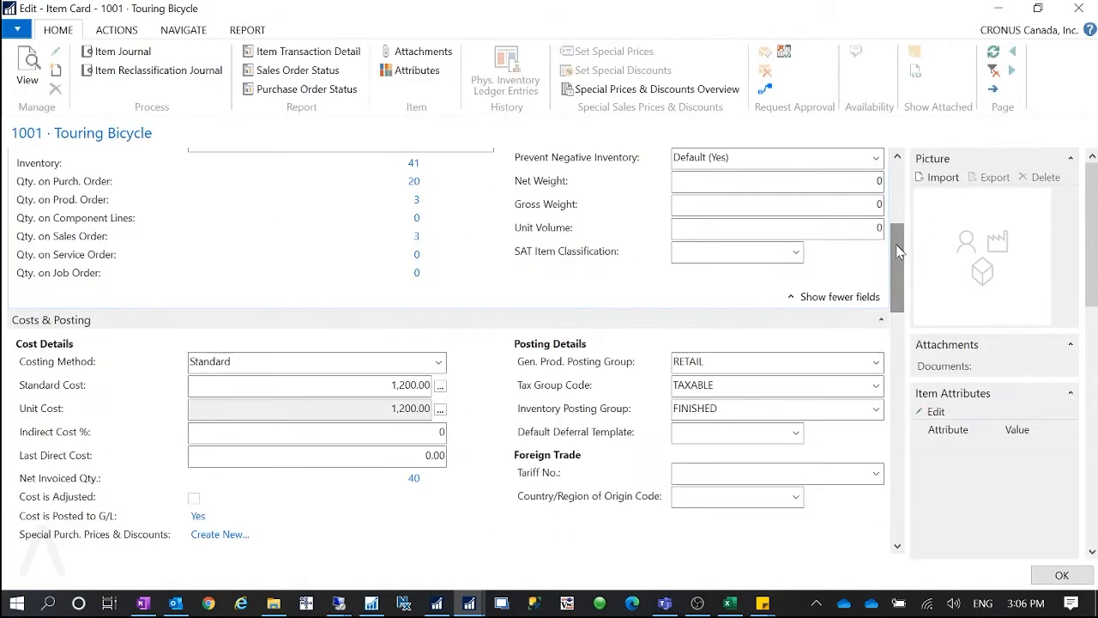
left_click(1078, 7)
Step: Restore and maximize the Standard Cost Worksheet and set the new standard cost of item 1001 to 2,000
mouse_move(469, 603)
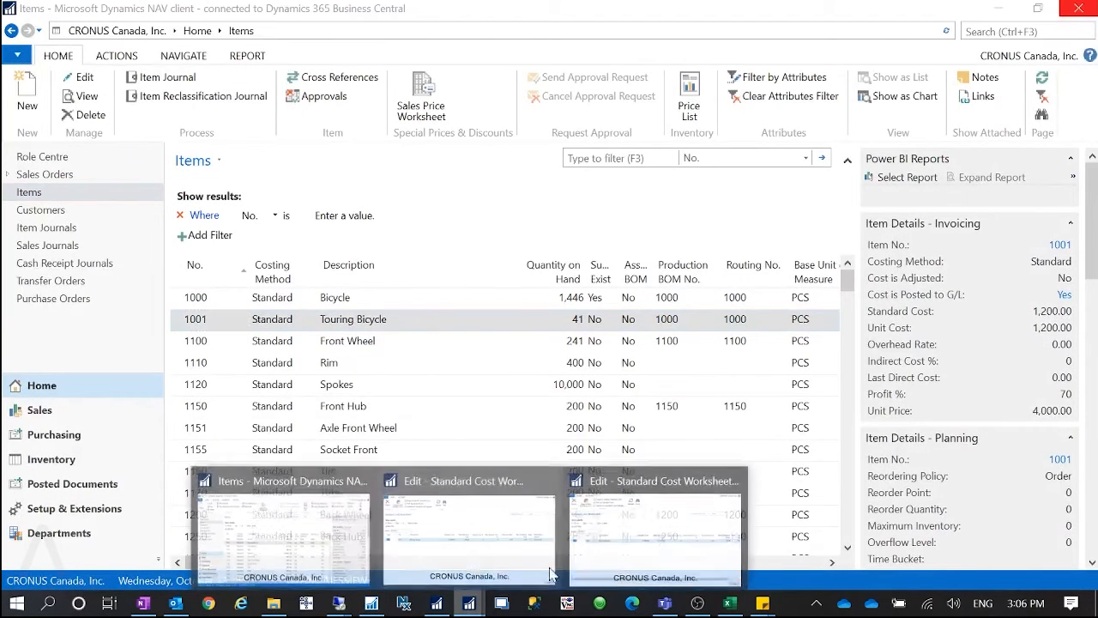
left_click(604, 549)
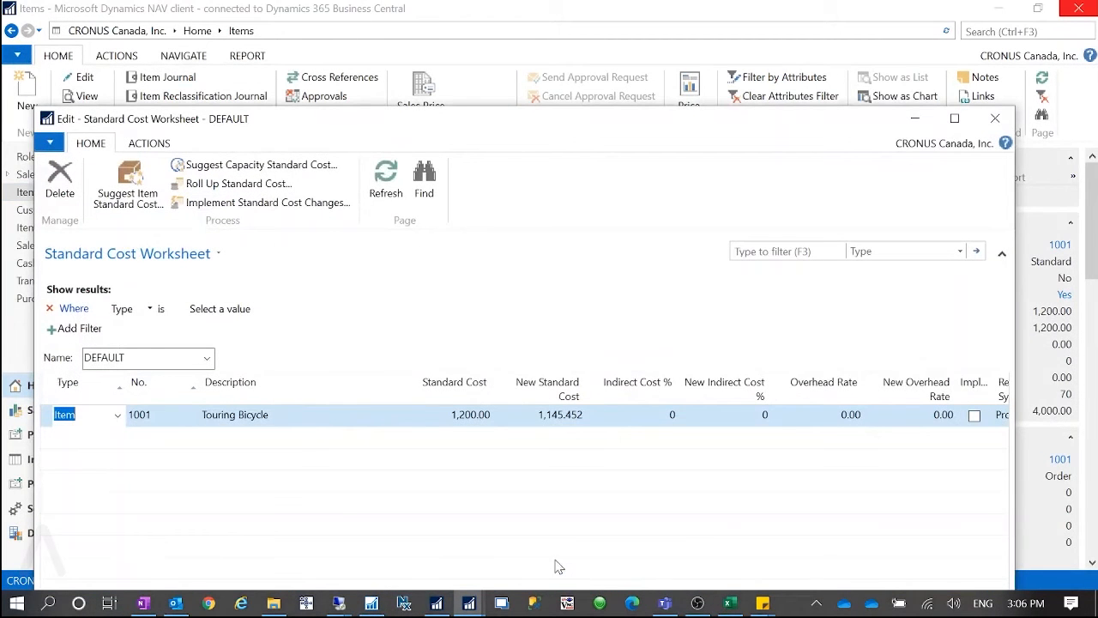
left_click(953, 117)
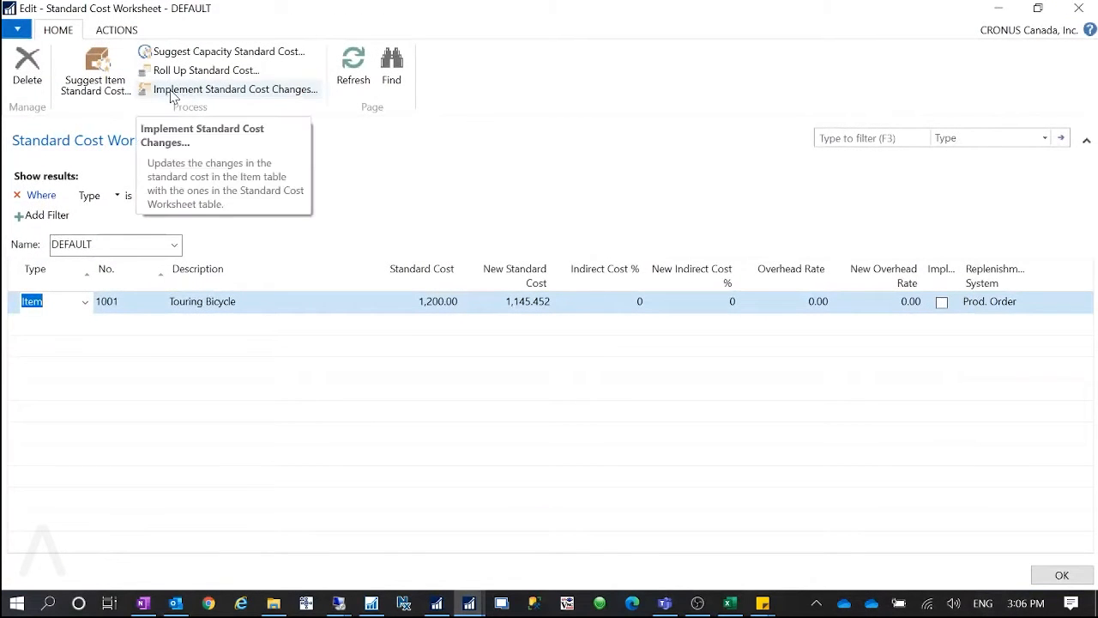
left_click(499, 302)
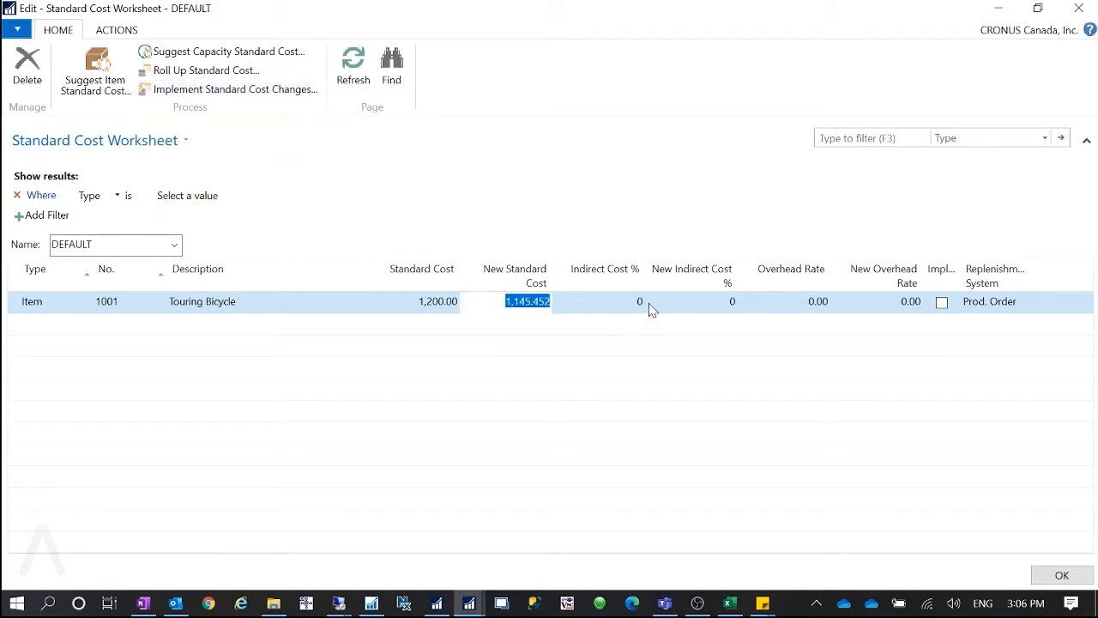
type("2000")
key("Tab")
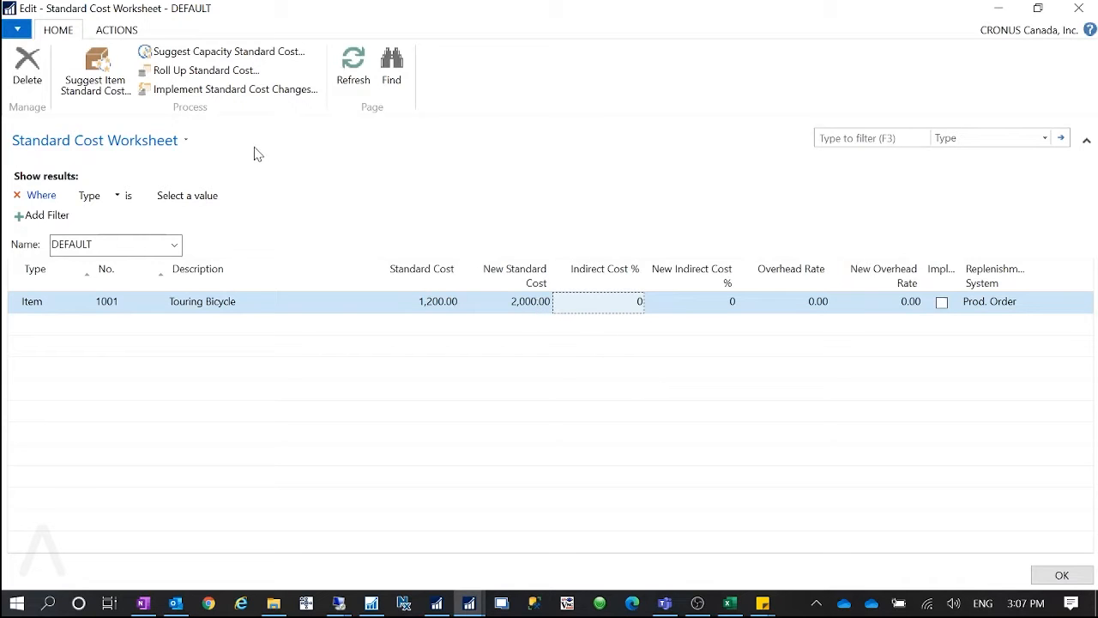
Step: Implement the standard cost changes with posting date 10/13/2021, item journal template REVAL and batch DEFAULT
left_click(221, 101)
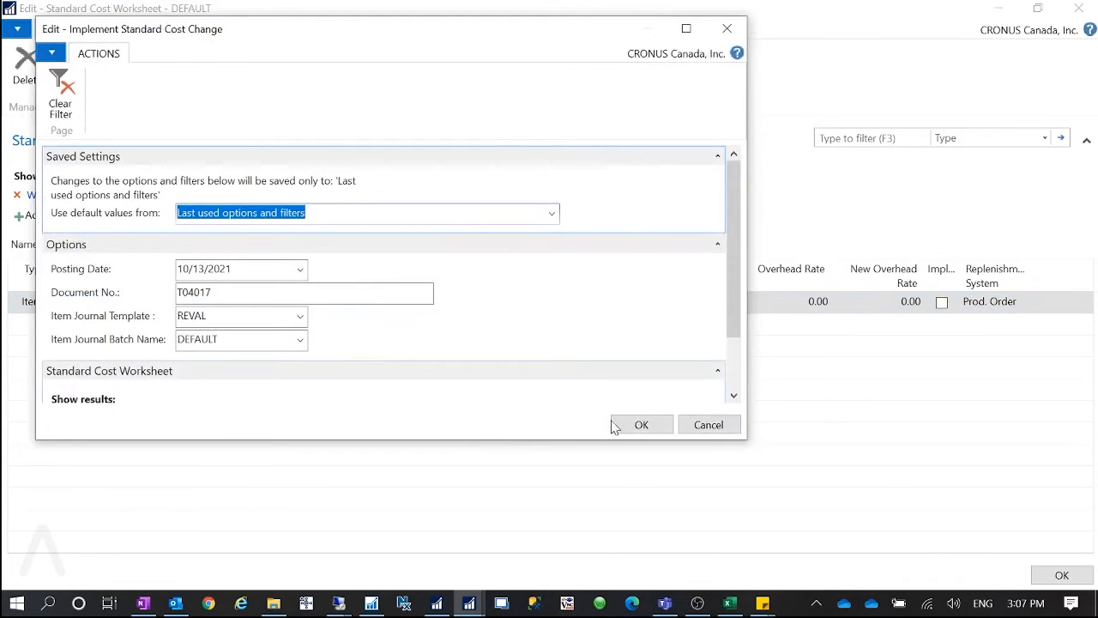
mouse_move(370, 38)
left_mouse_down()
mouse_move(492, 172)
mouse_move(378, 46)
left_mouse_up()
left_click(648, 432)
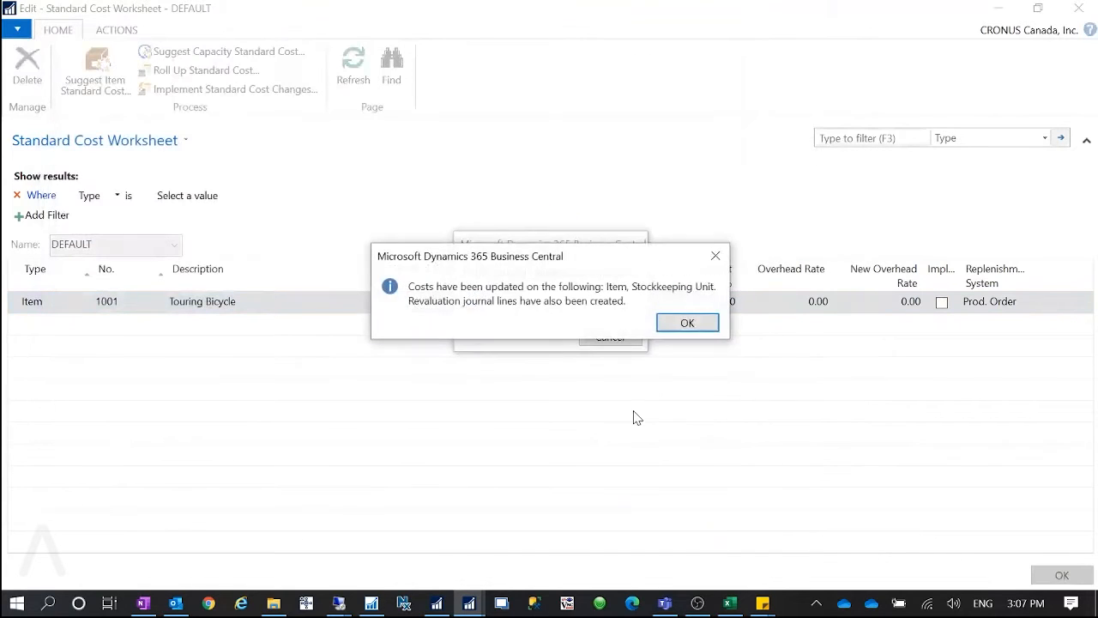
left_click(685, 323)
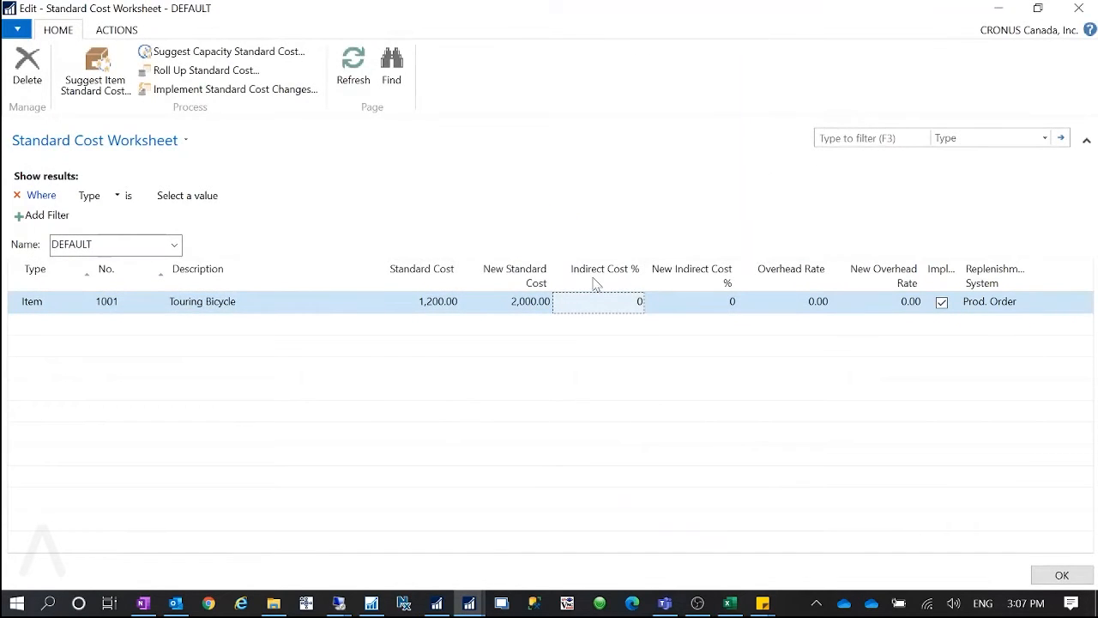
Step: Minimize the worksheet, check the standard cost of item 1001 under Costs & Posting on its item card, and set the card aside
left_click(997, 7)
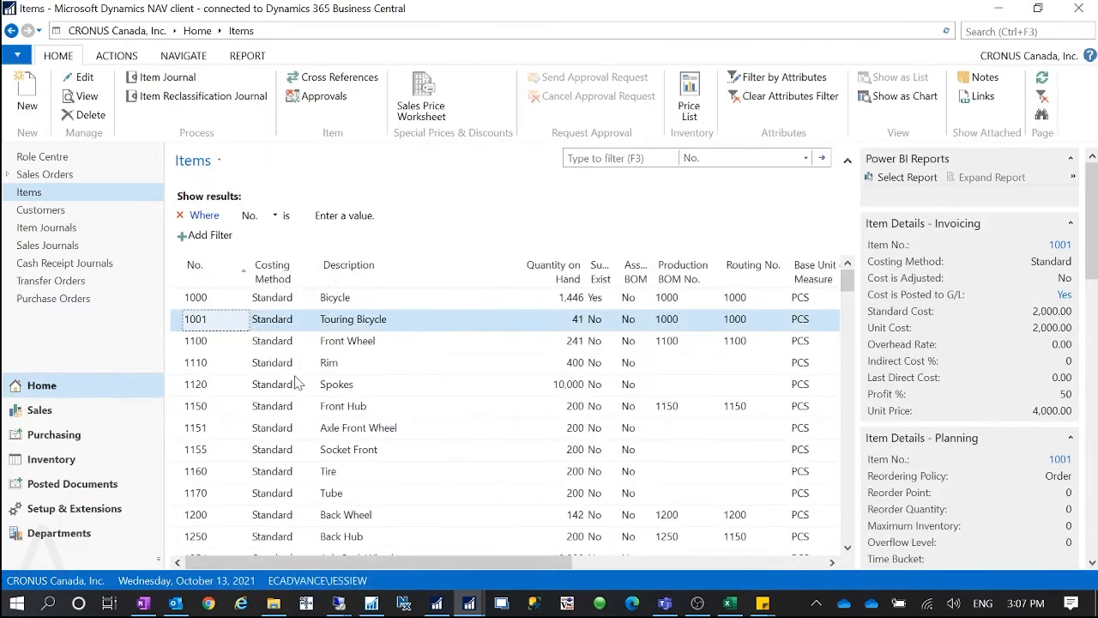
double_click(228, 321)
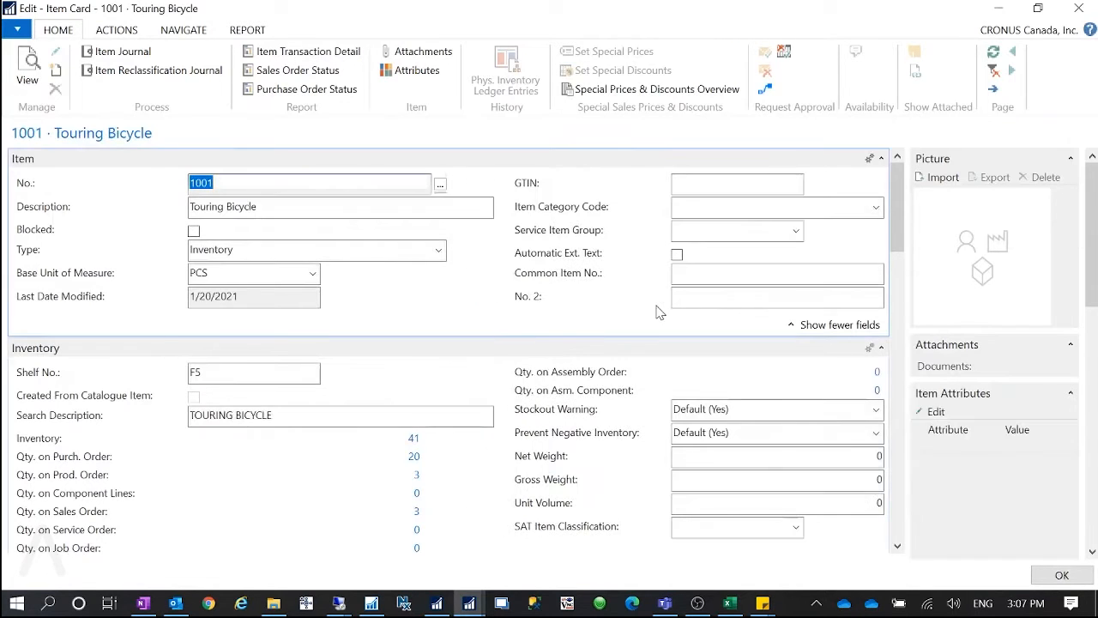
left_click_drag(893, 200, 897, 246)
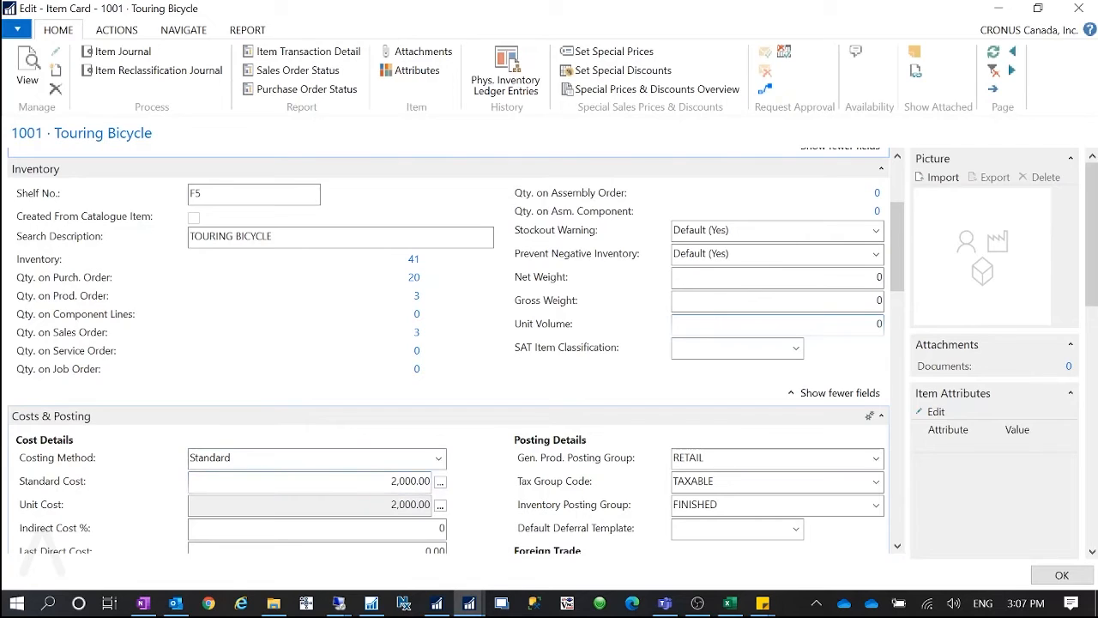
left_click(403, 481)
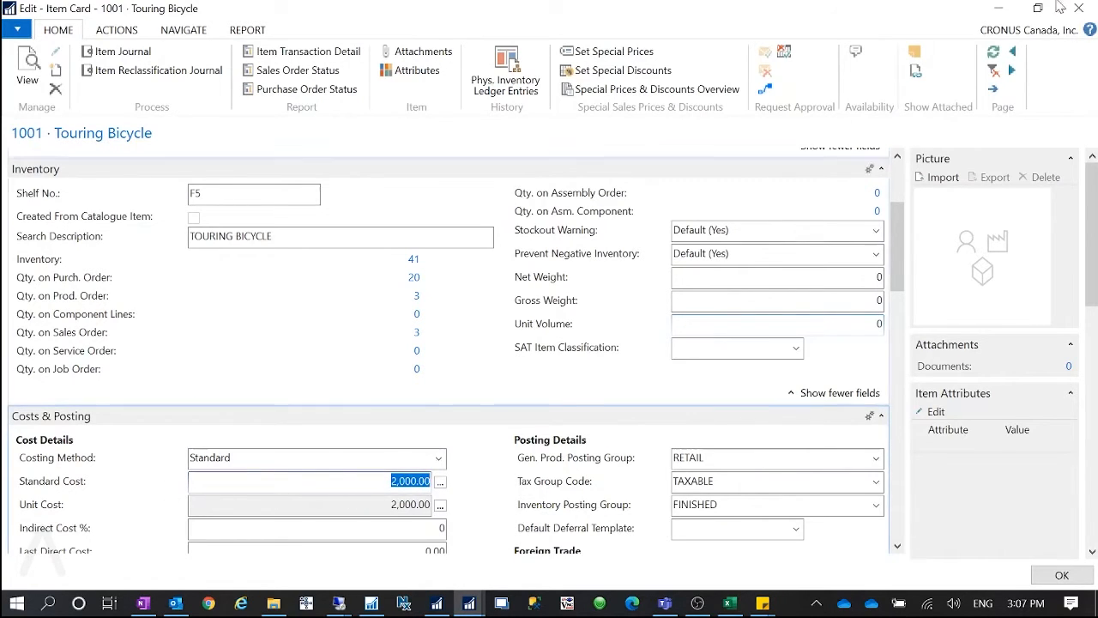
left_click(1025, 15)
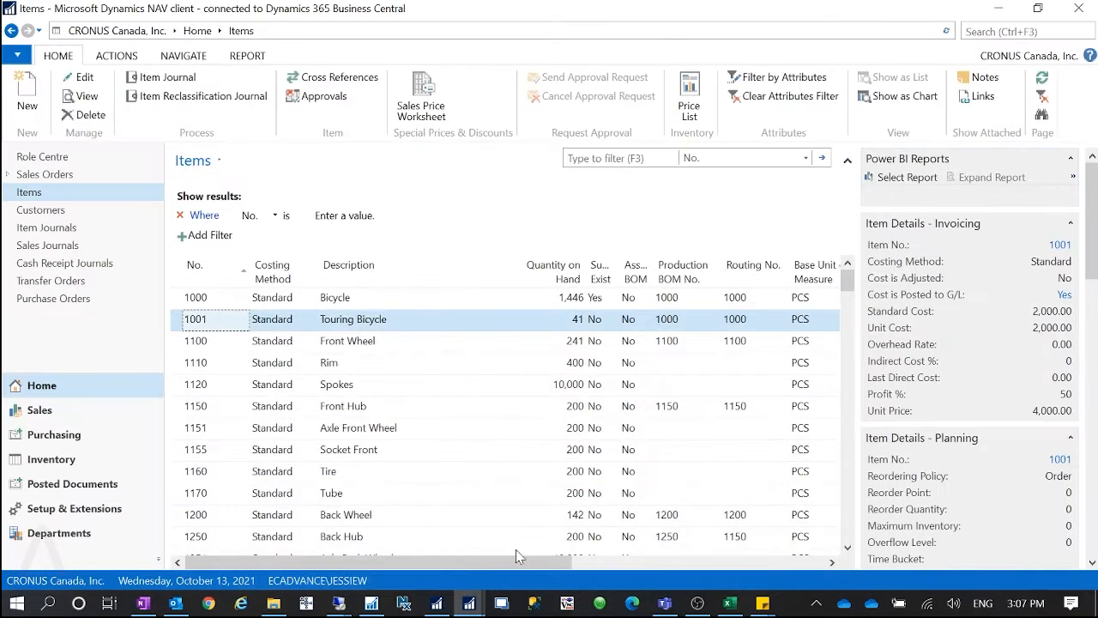
Step: Bring up the Standard Cost Worksheet, review the implemented line for item 1001, and minimize the worksheet
left_click(480, 603)
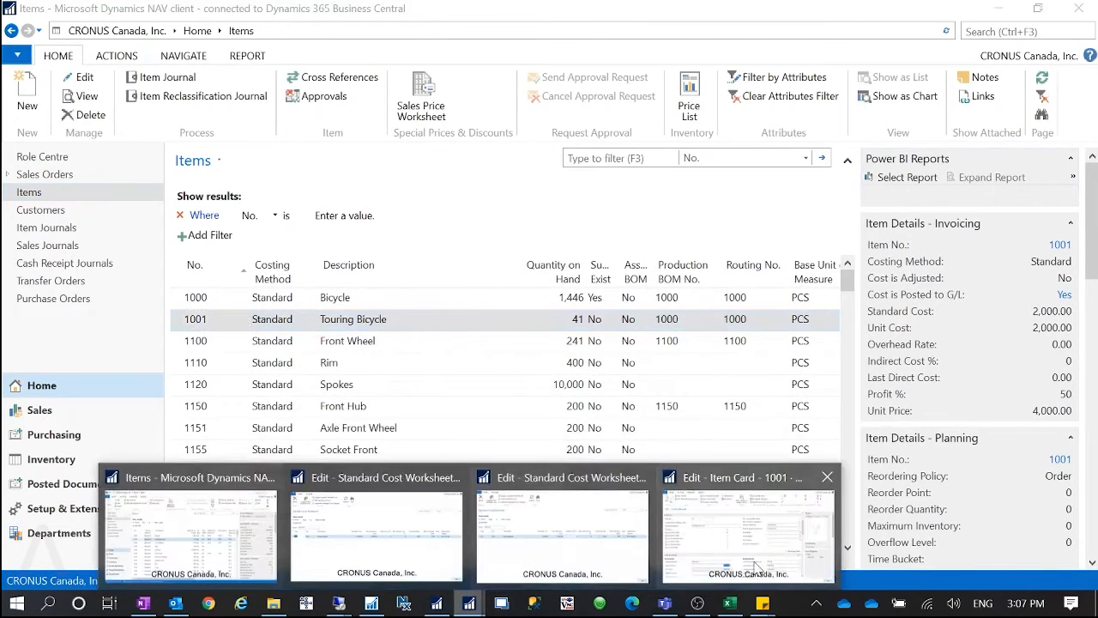
left_click(556, 549)
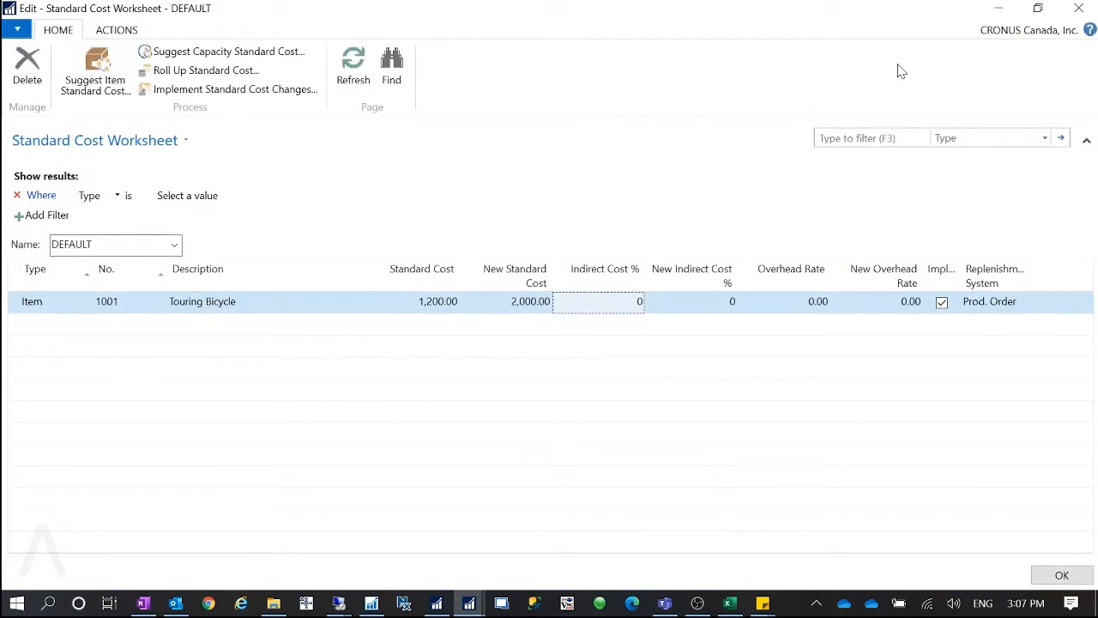
left_click(1008, 11)
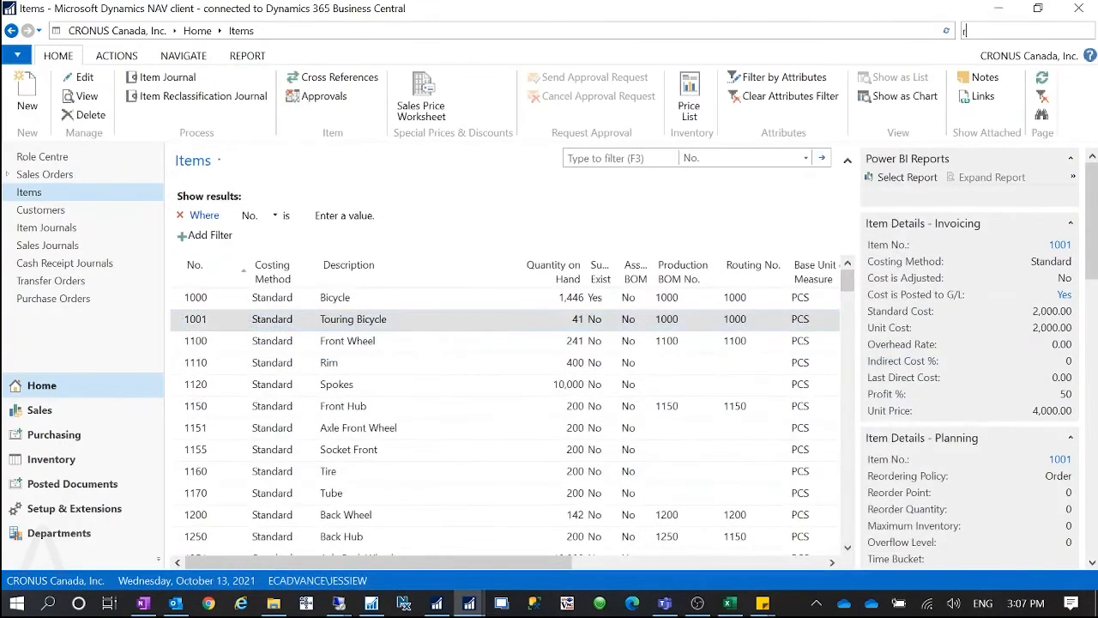
Step: Search the pages for "reval", open the Item Revaluation Journals, and maximize the window
type("re")
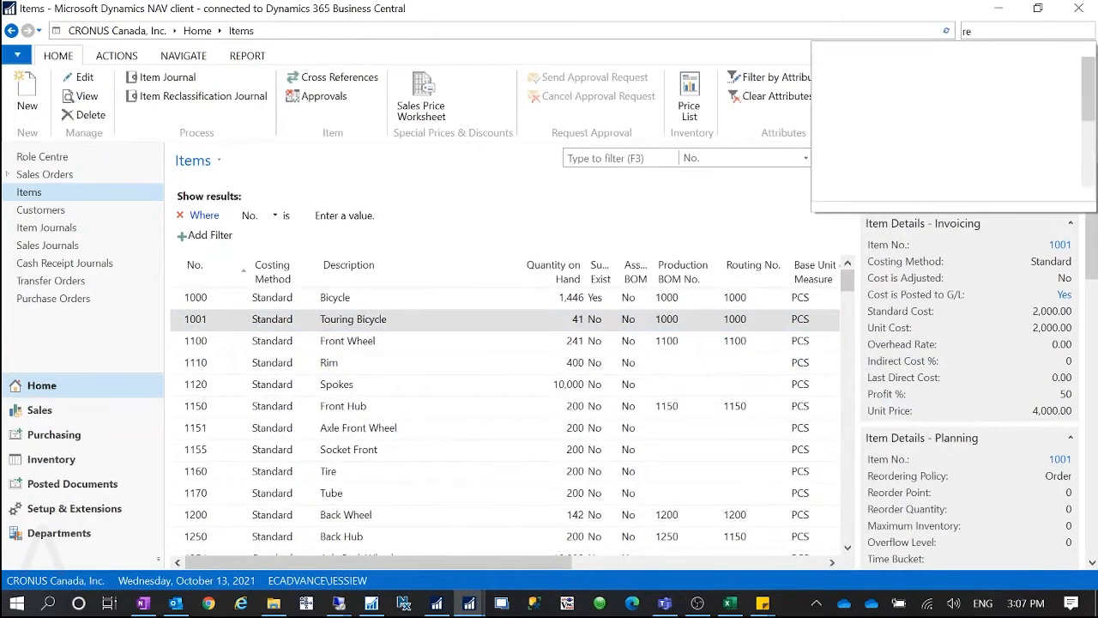
type("valy")
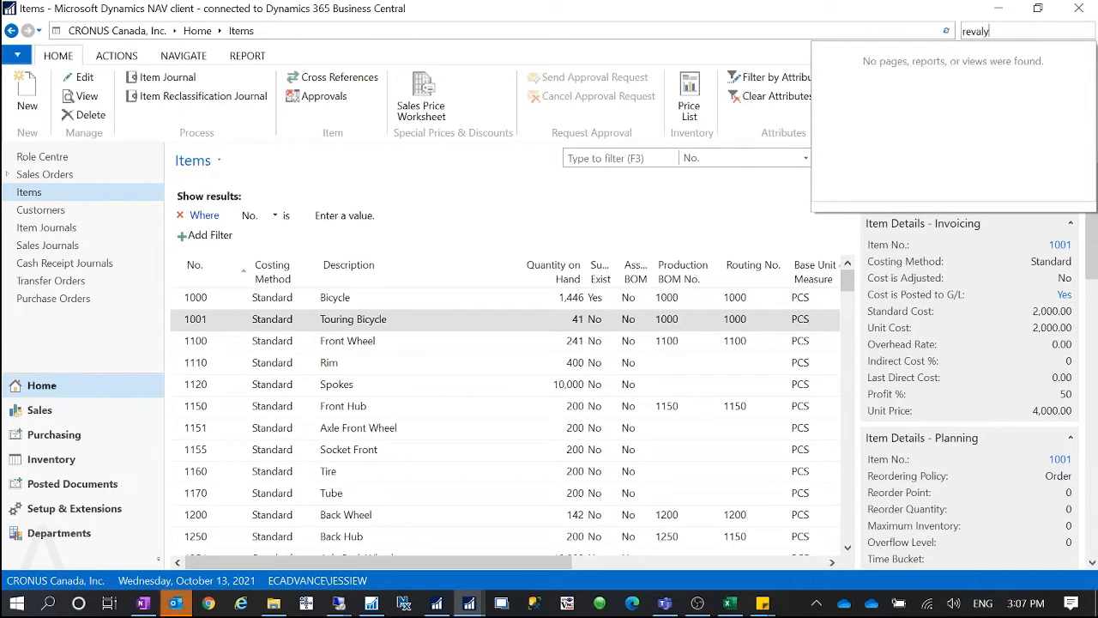
key("BackSpace")
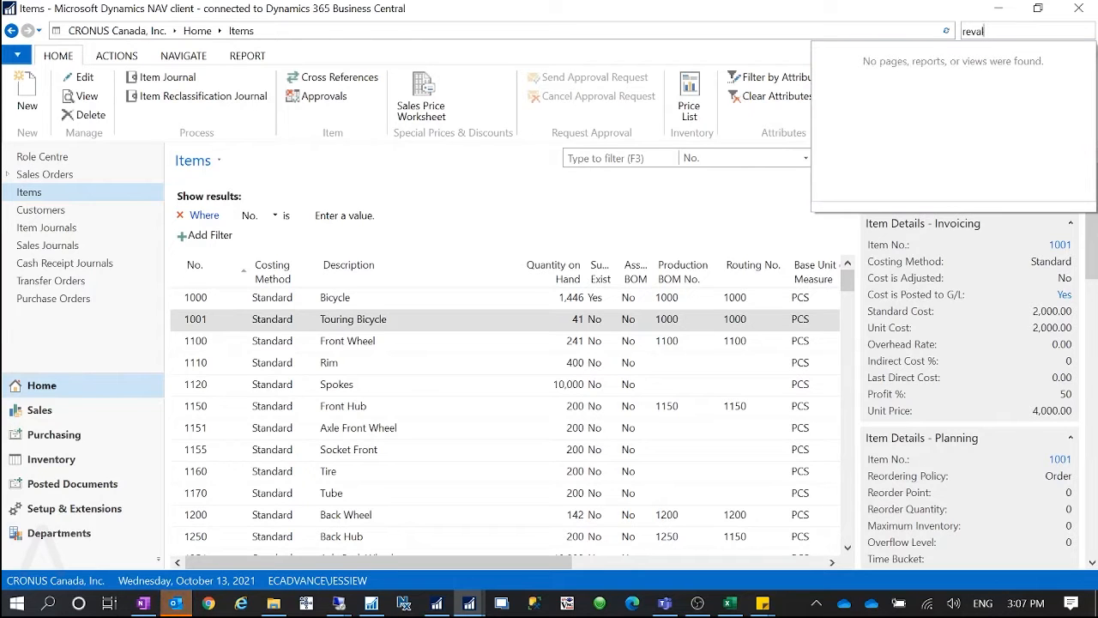
left_click(871, 89)
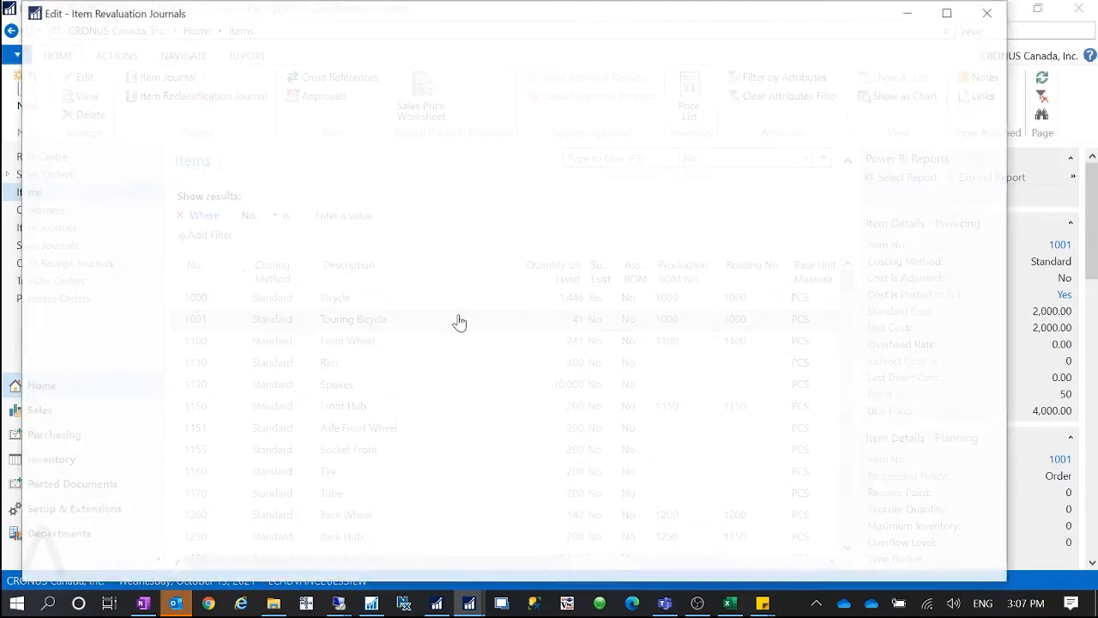
left_click(950, 12)
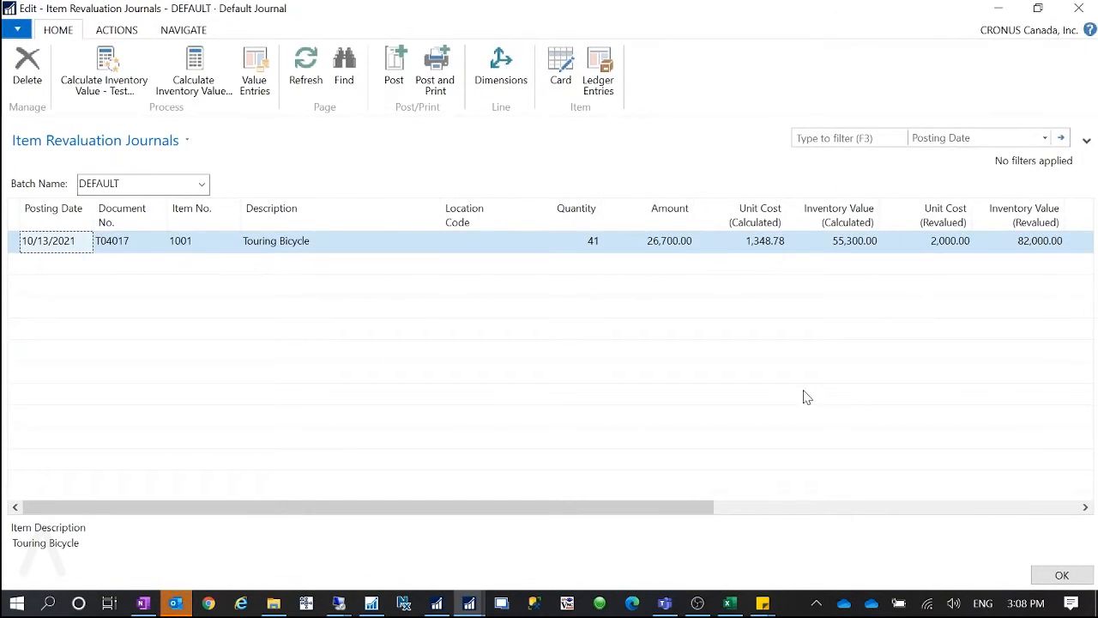
Step: Examine the quantity and the calculated and revalued costs on the item 1001 revaluation line, and minimize the journal
mouse_move(690, 506)
left_mouse_down()
mouse_move(726, 506)
mouse_move(701, 507)
left_mouse_up()
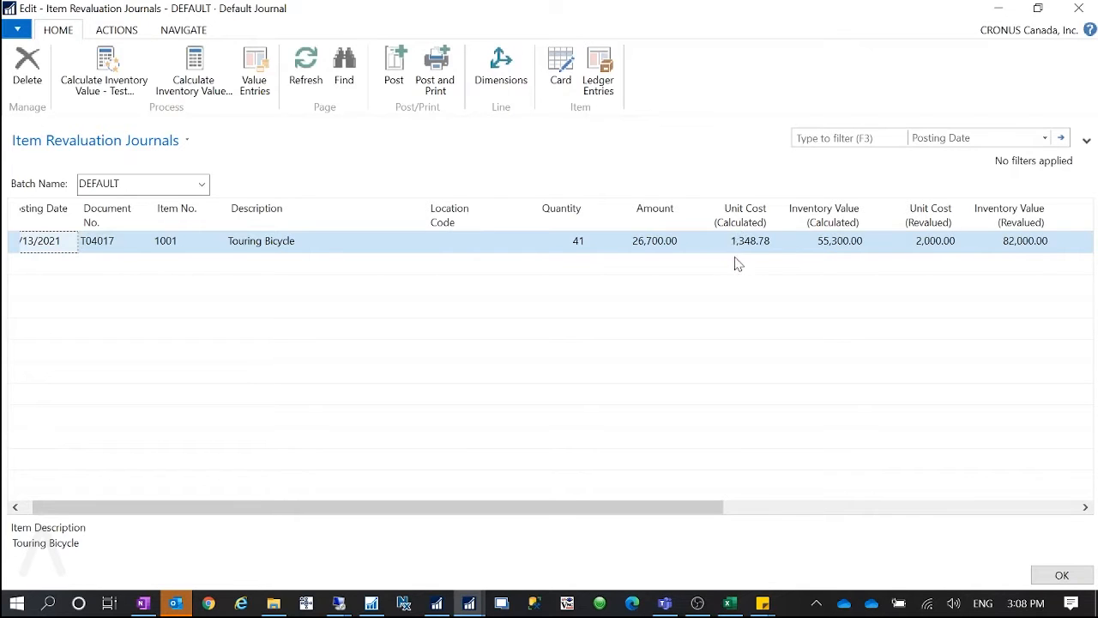
left_click_drag(677, 514, 625, 510)
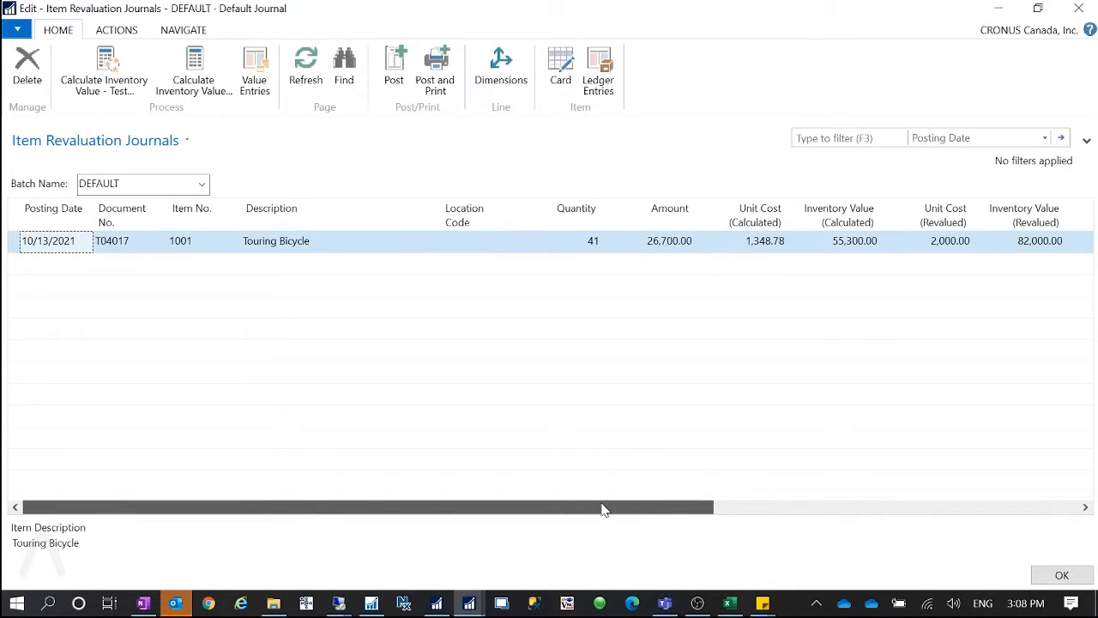
left_click(595, 243)
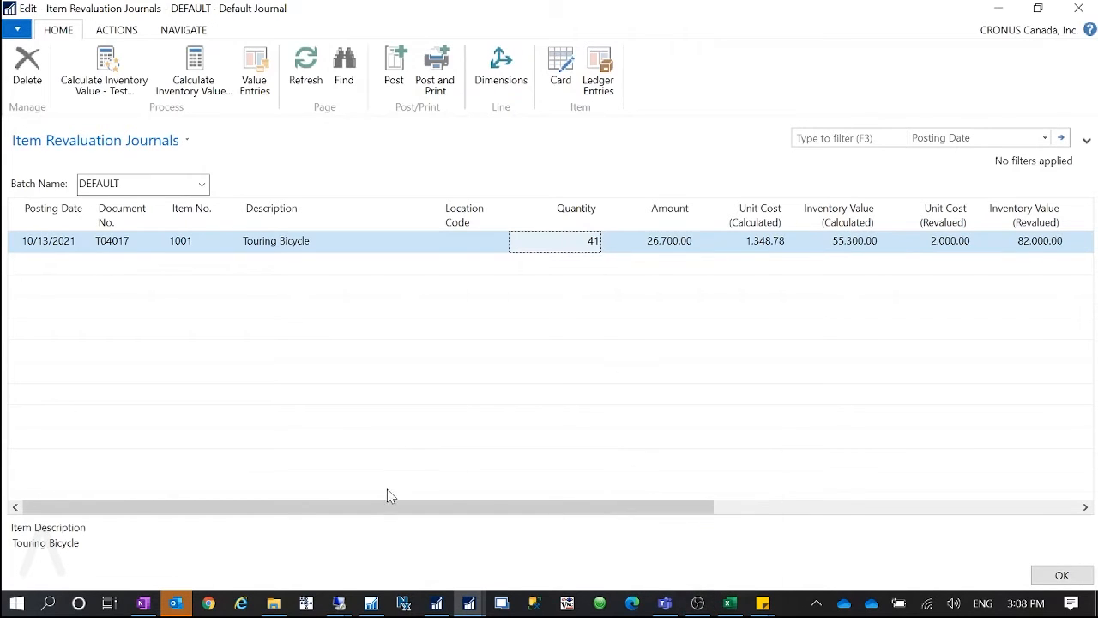
left_click(1000, 10)
Step: Open the item card of item 1001 full-screen and bring up its list of stockkeeping units
left_click(221, 321)
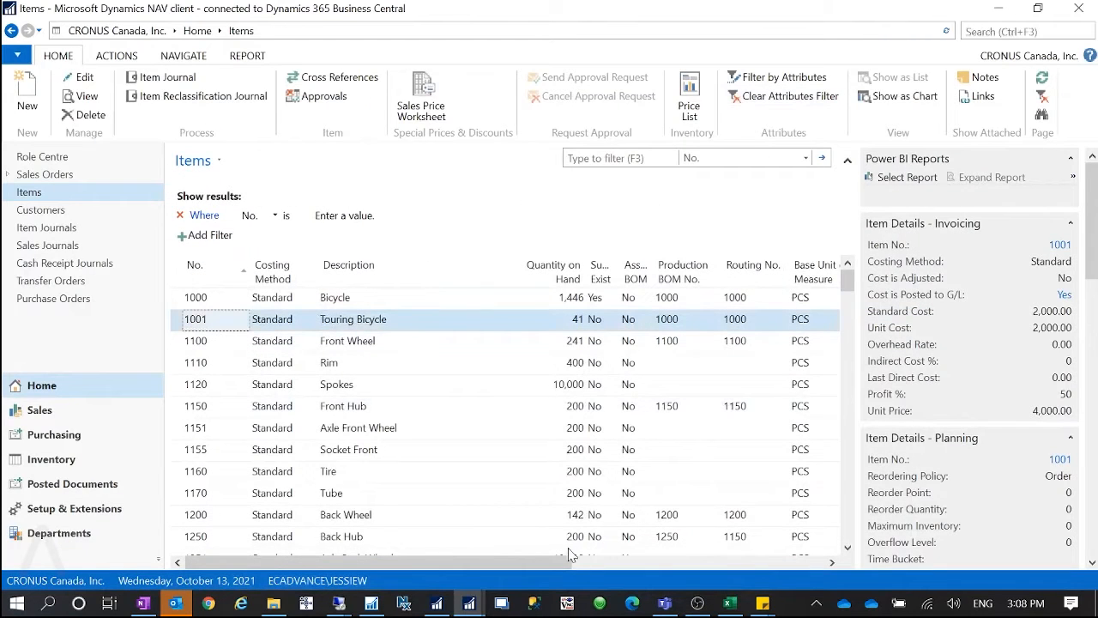
double_click(594, 324)
left_click(888, 76)
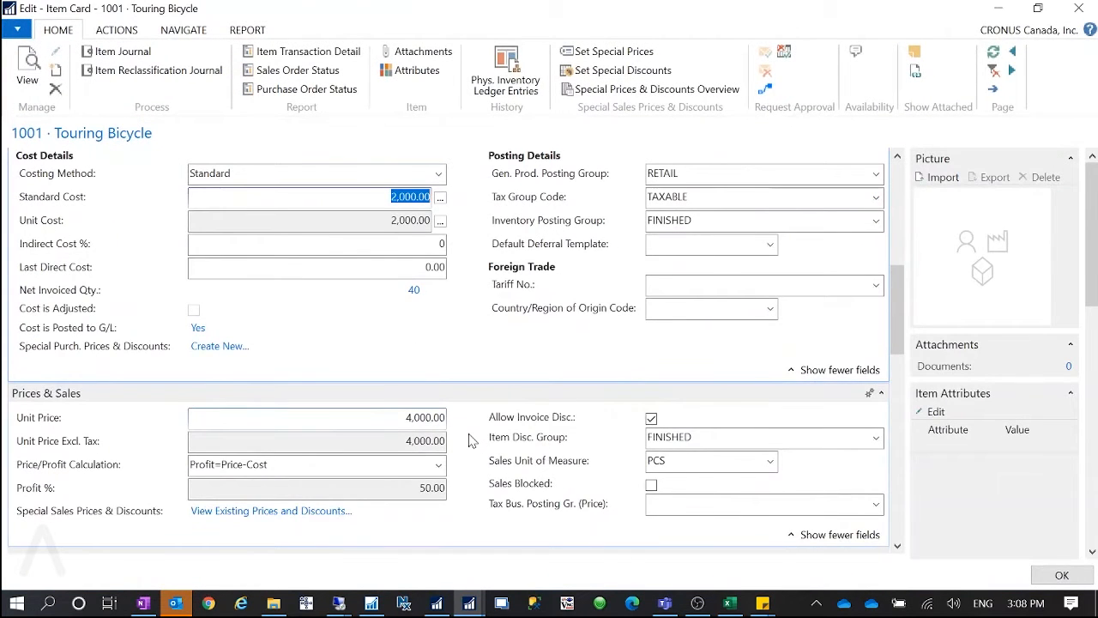
scroll(473, 441, "up", 4)
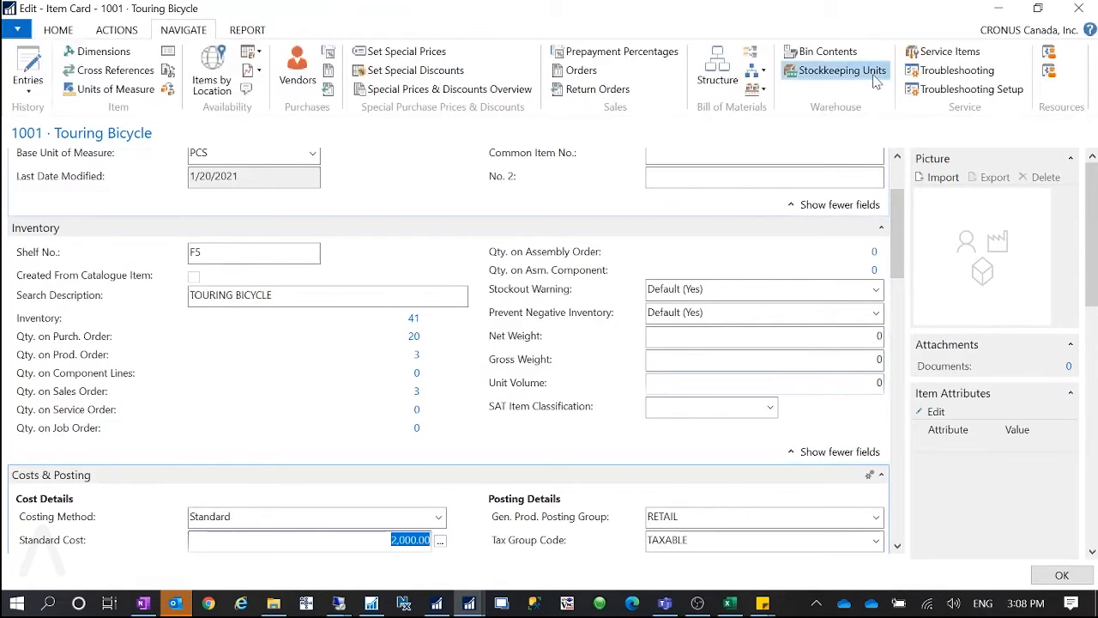
left_click(834, 69)
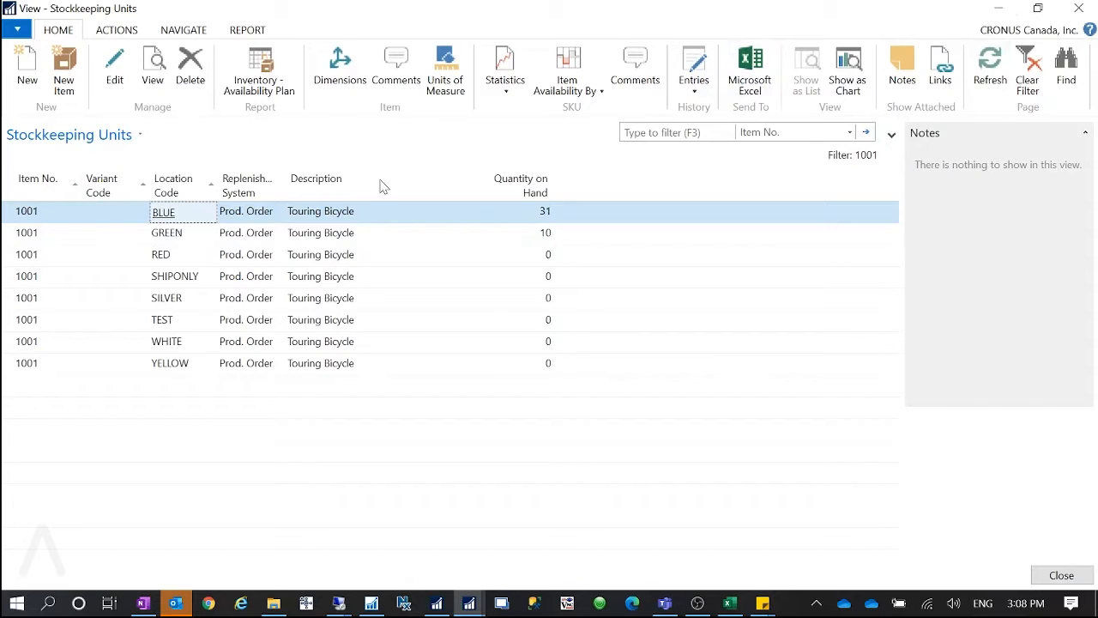
Step: Check the standard cost under Invoicing on the BLUE stockkeeping unit card and close the card
left_click(112, 80)
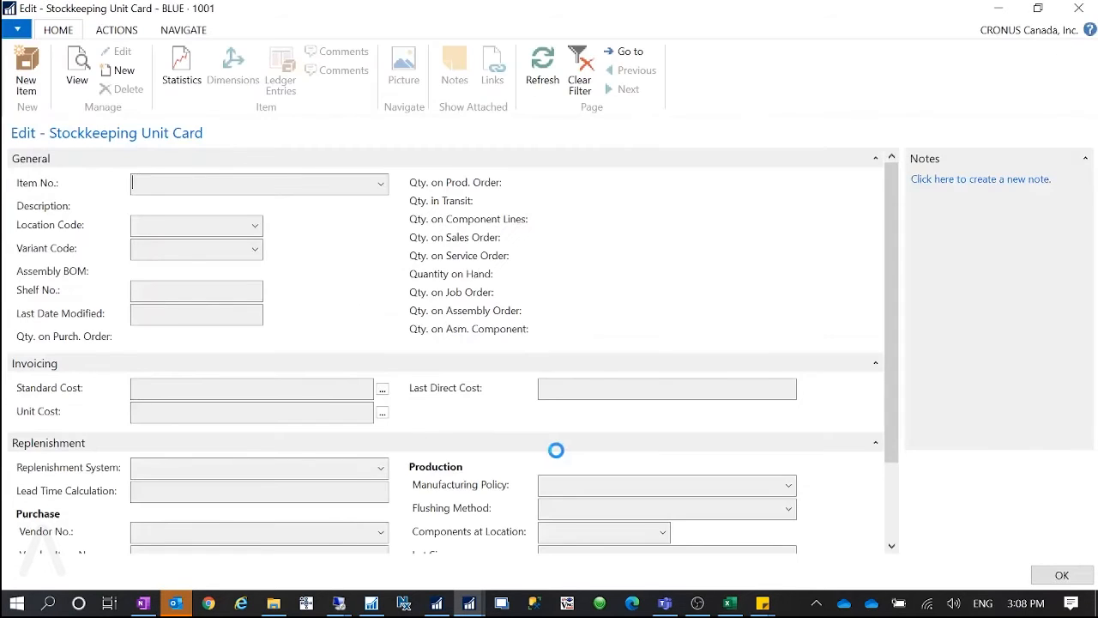
scroll(894, 257, "down", 3)
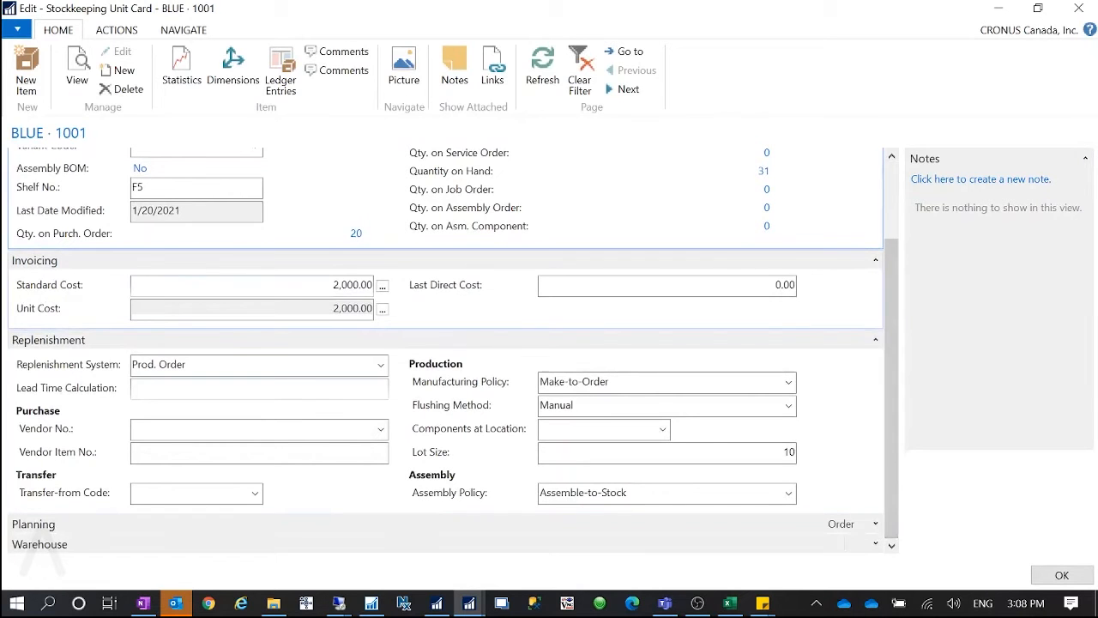
left_click(257, 284)
key("Escape")
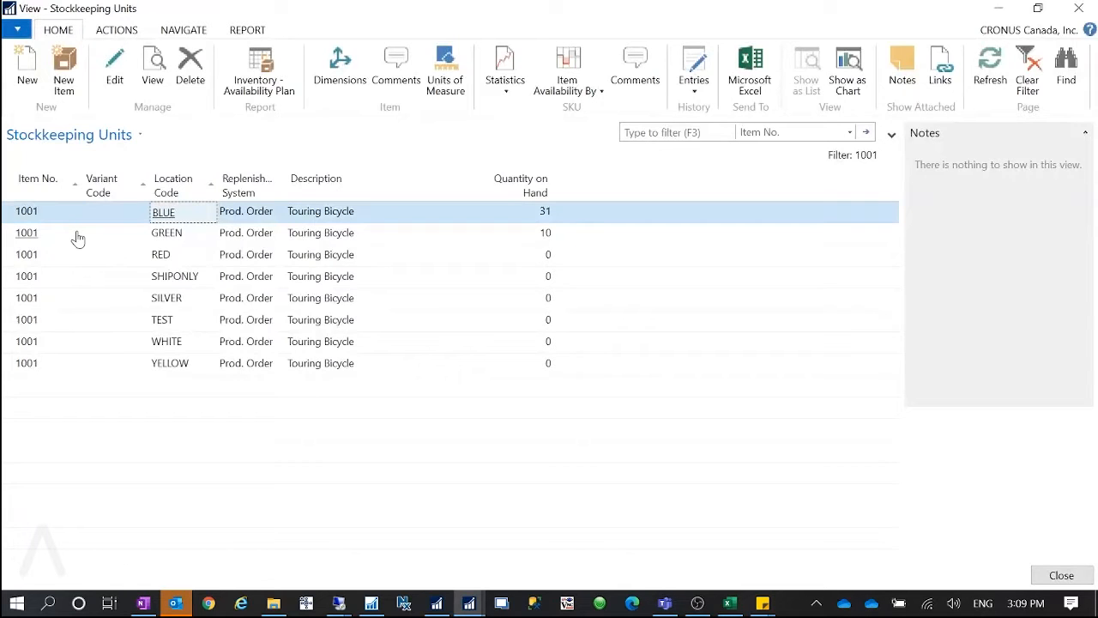
Step: Check the standard cost on the GREEN stockkeeping unit card, and close it along with the stockkeeping units list and item card
left_click(77, 238)
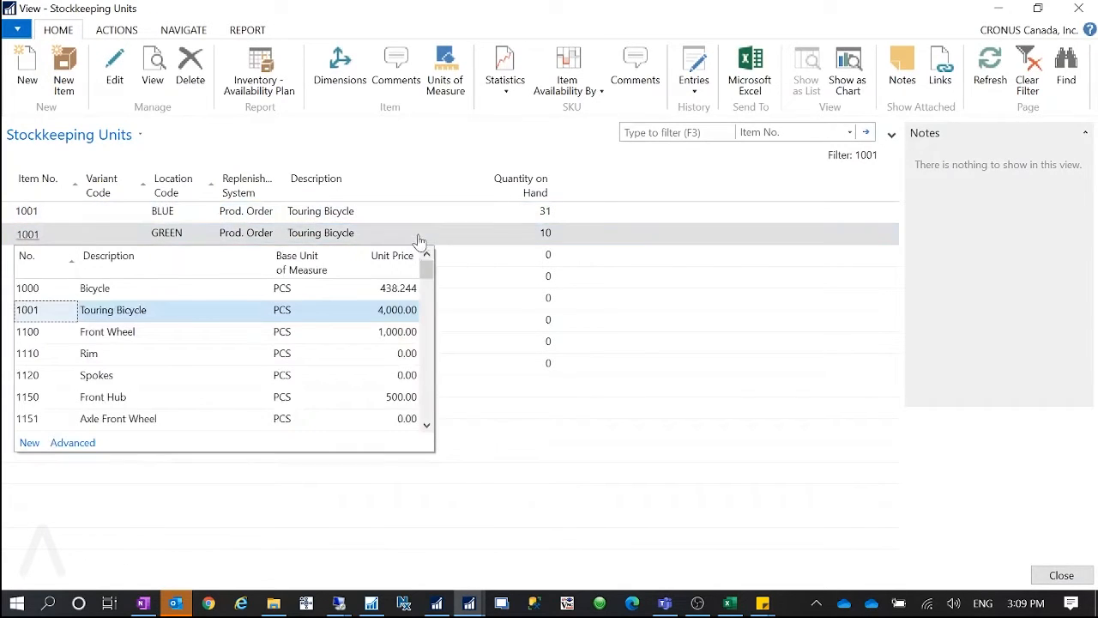
key("Escape")
left_click(114, 68)
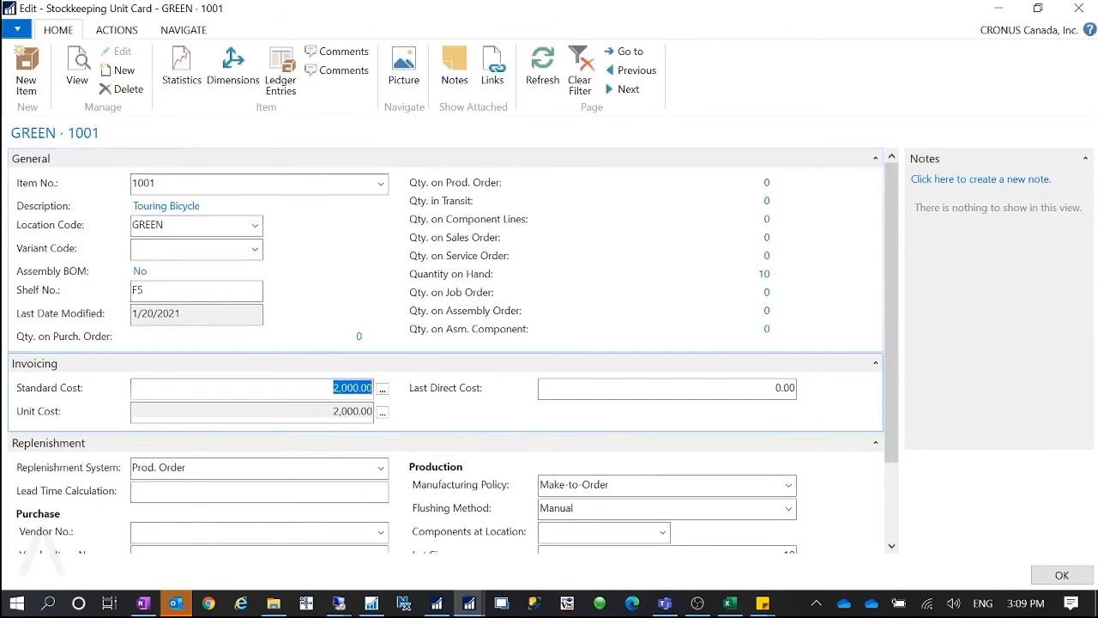
mouse_move(448, 399)
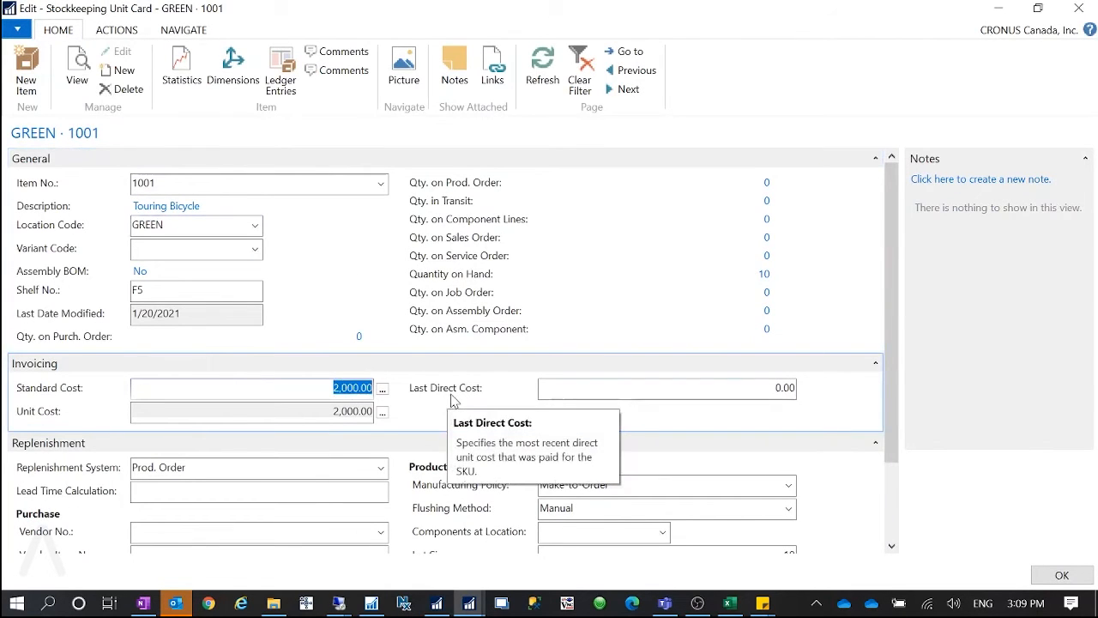
key("Escape")
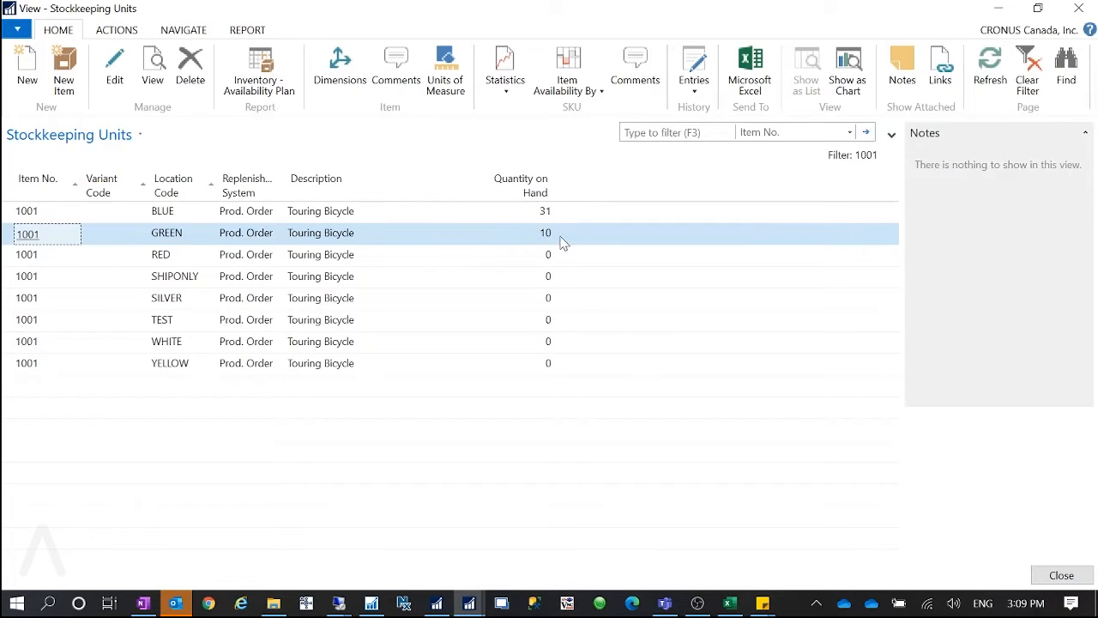
left_click(1076, 9)
left_click(1077, 9)
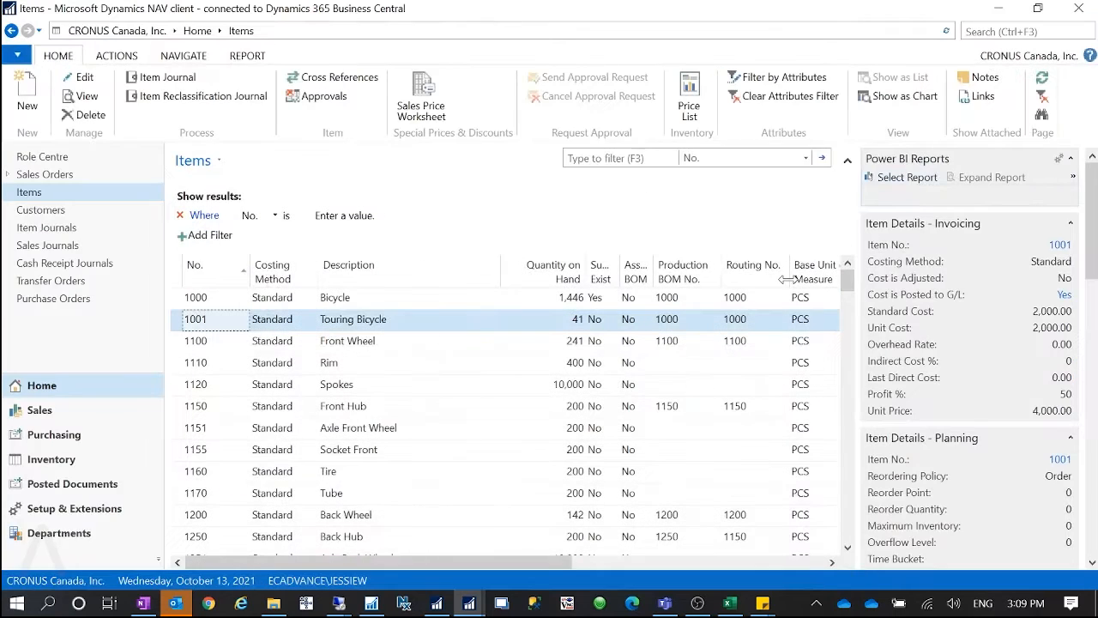
Step: Return to the Item Revaluation Journals and examine the item 1001 line across all columns, including its revalued unit cost
left_click(469, 603)
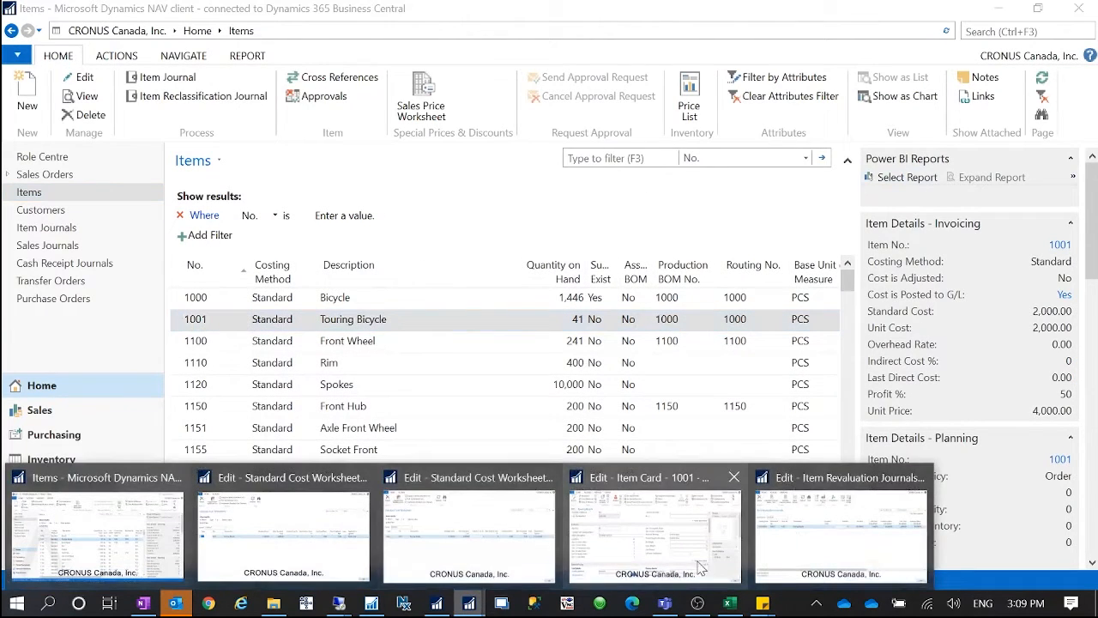
left_click(817, 559)
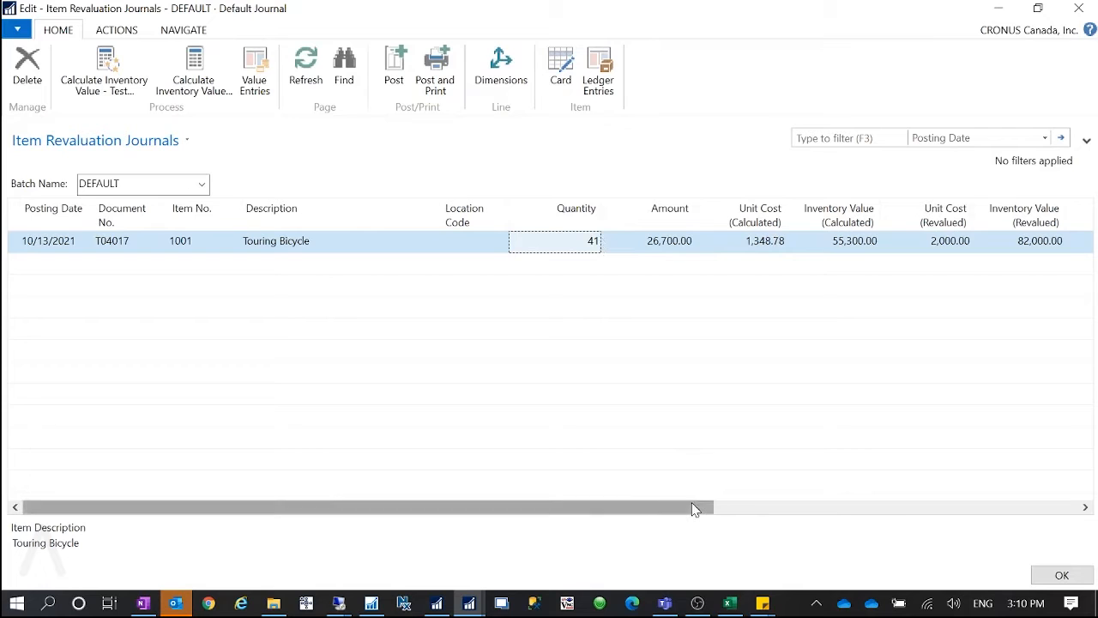
left_click_drag(693, 508, 806, 498)
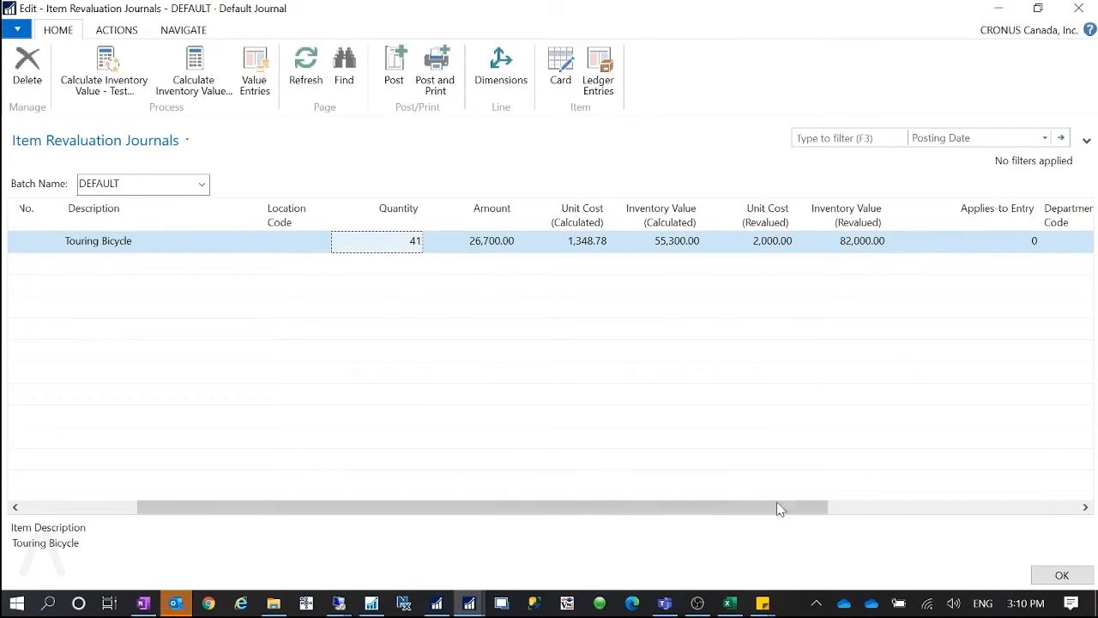
left_click_drag(777, 516, 825, 511)
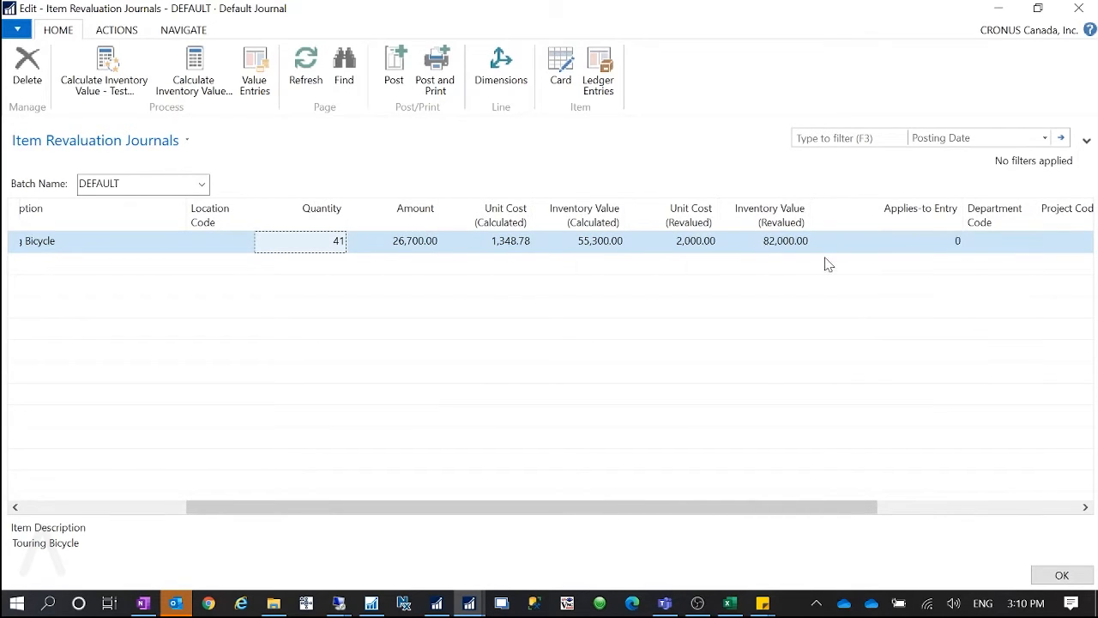
left_click(674, 242)
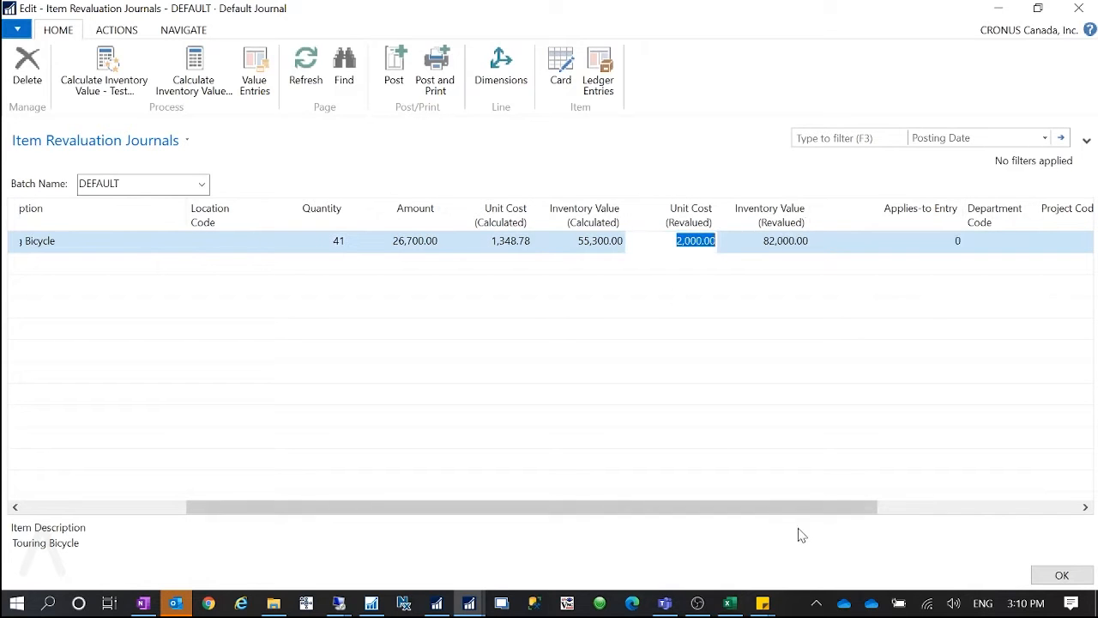
left_click_drag(811, 509, 407, 512)
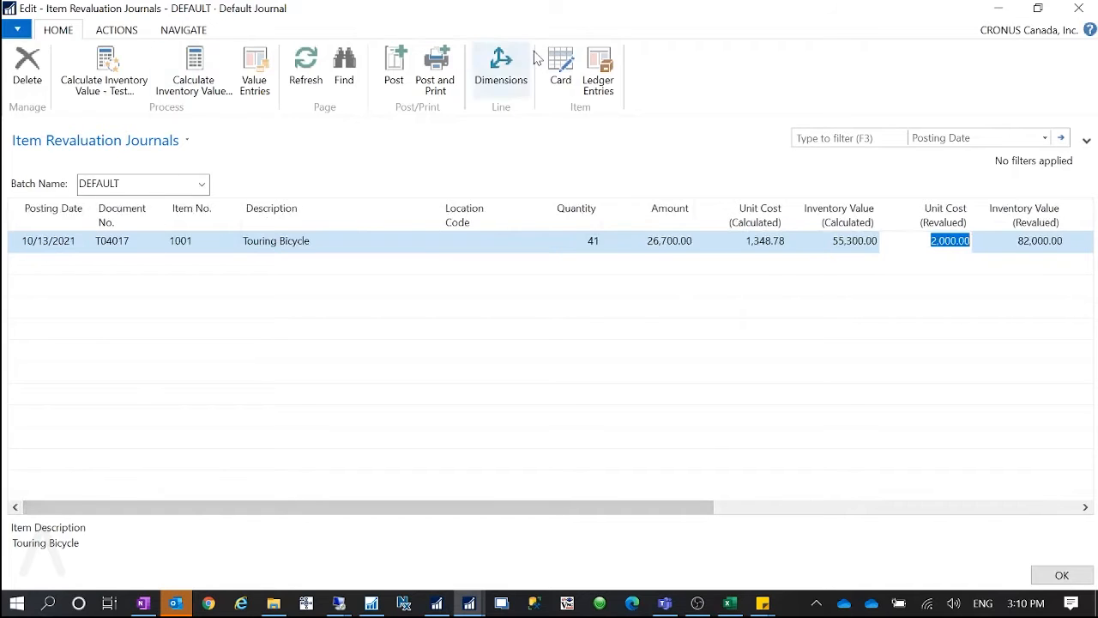
Step: Post the item 1001 revaluation line in batch DEFAULT and close the Item Revaluation Journals
left_click(394, 73)
left_click(552, 318)
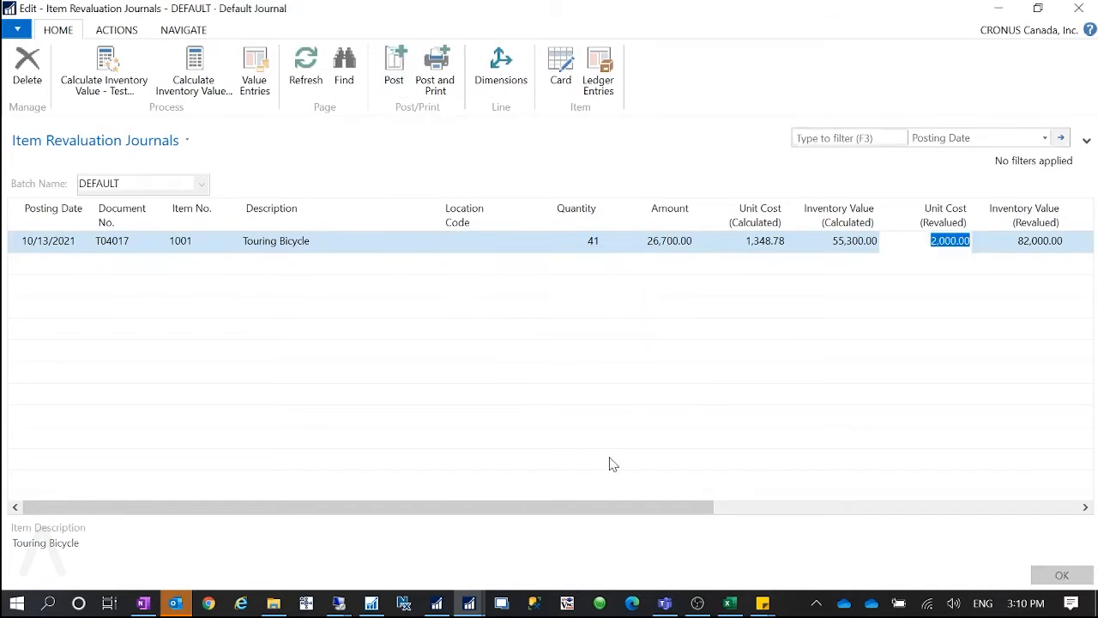
left_click(628, 319)
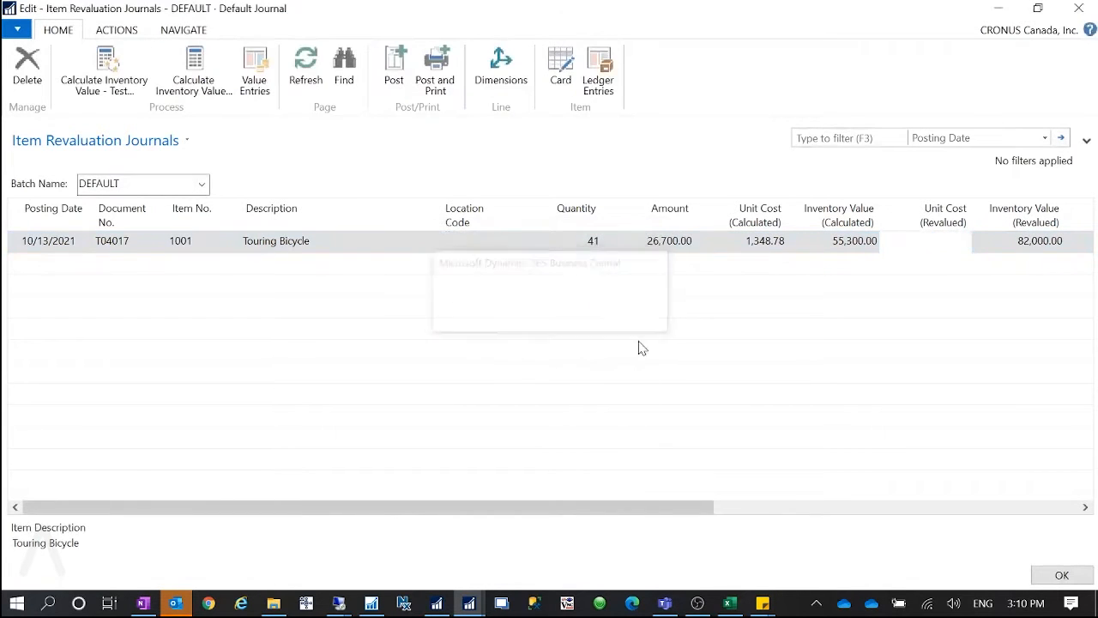
left_click(1040, 573)
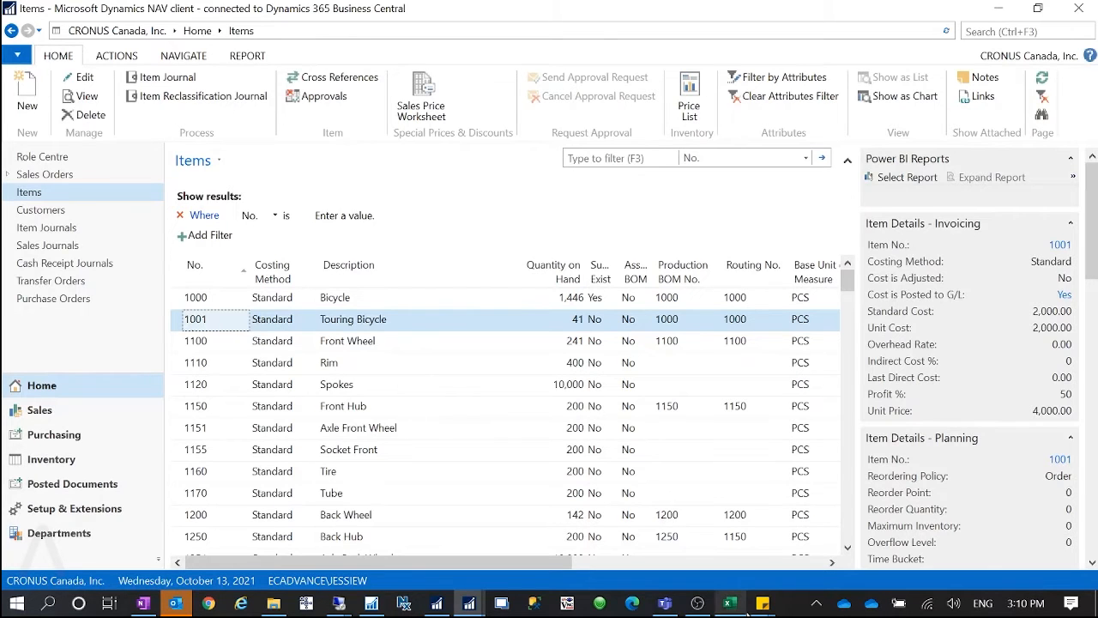
Step: Reopen the item card of item 1001 full-screen and open the BLUE card from its stockkeeping units
double_click(187, 322)
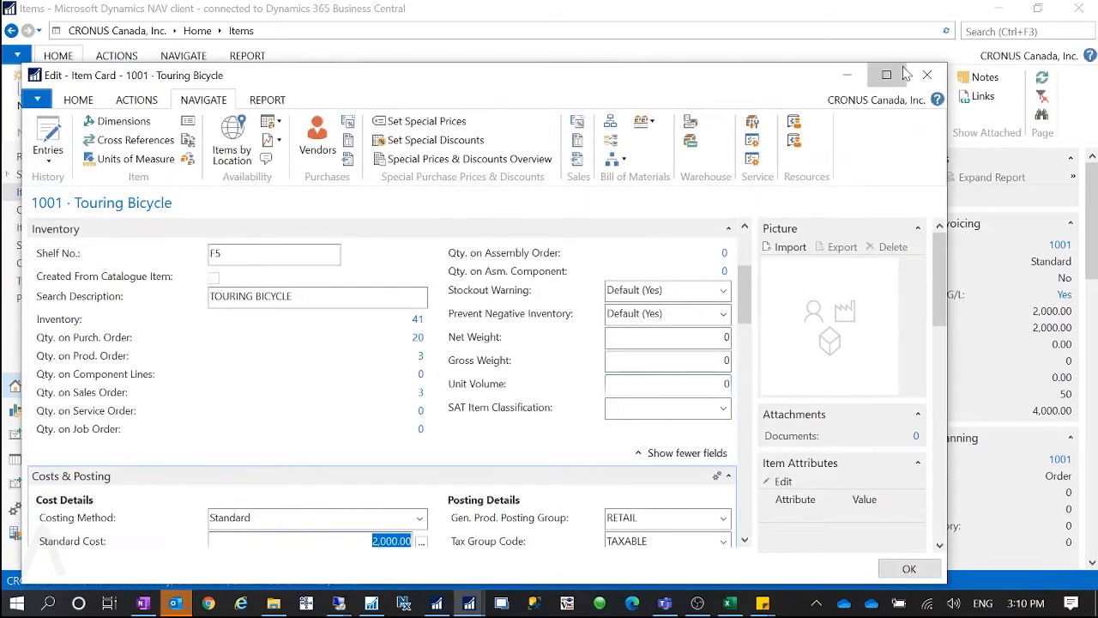
left_click(886, 75)
left_click(832, 75)
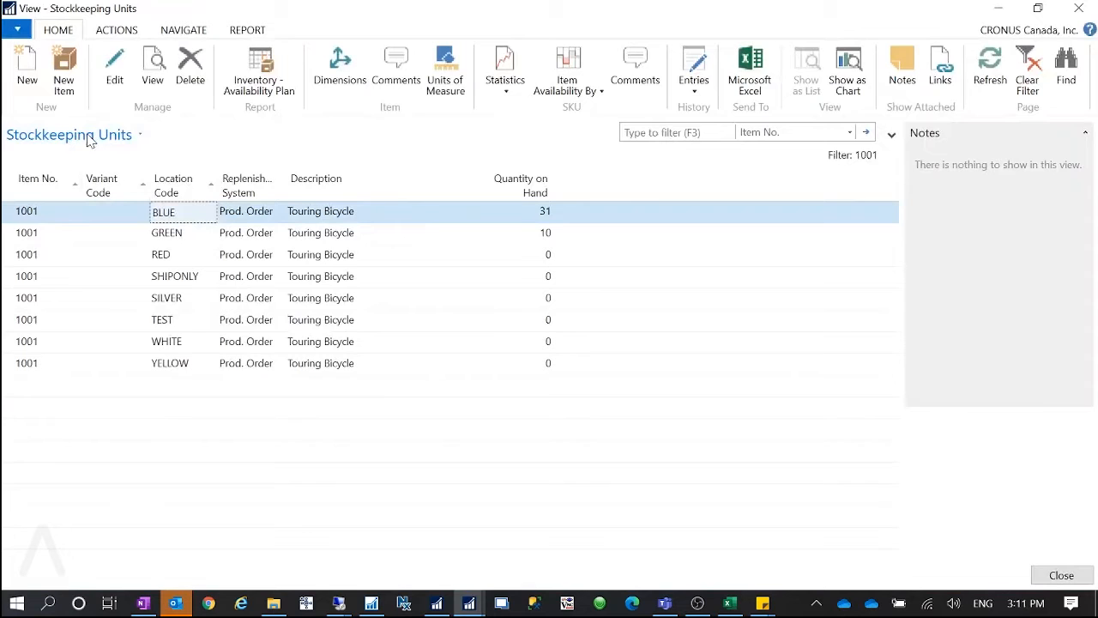
left_click(114, 69)
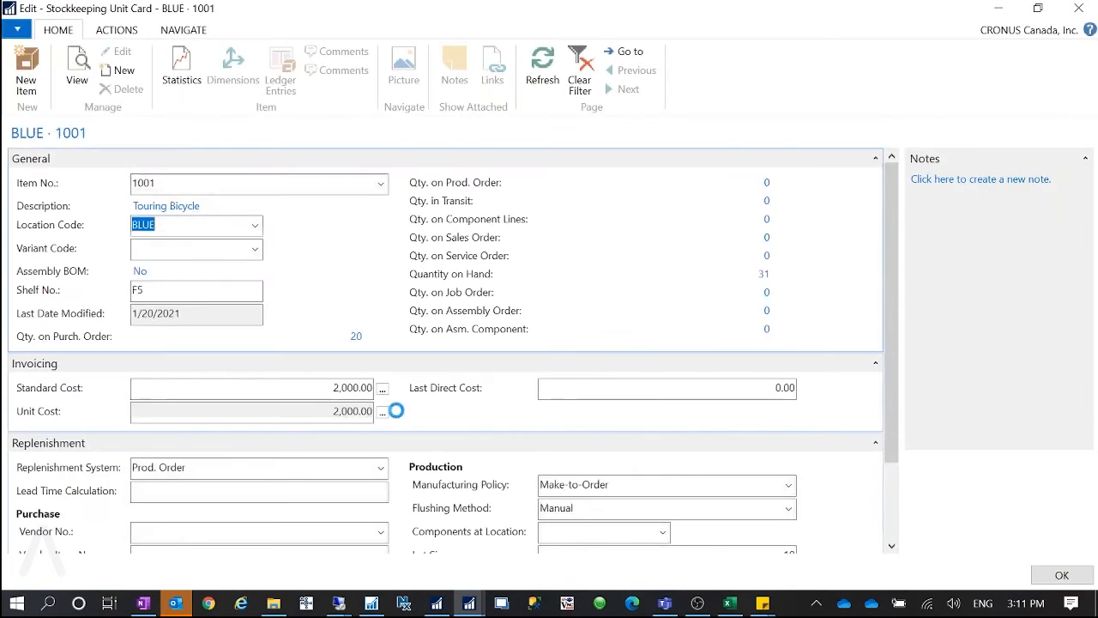
Step: Examine the average cost calculation behind the BLUE card's standard cost, including the 10/13/2021 closing entries' details, and close the overview and card
left_click(382, 390)
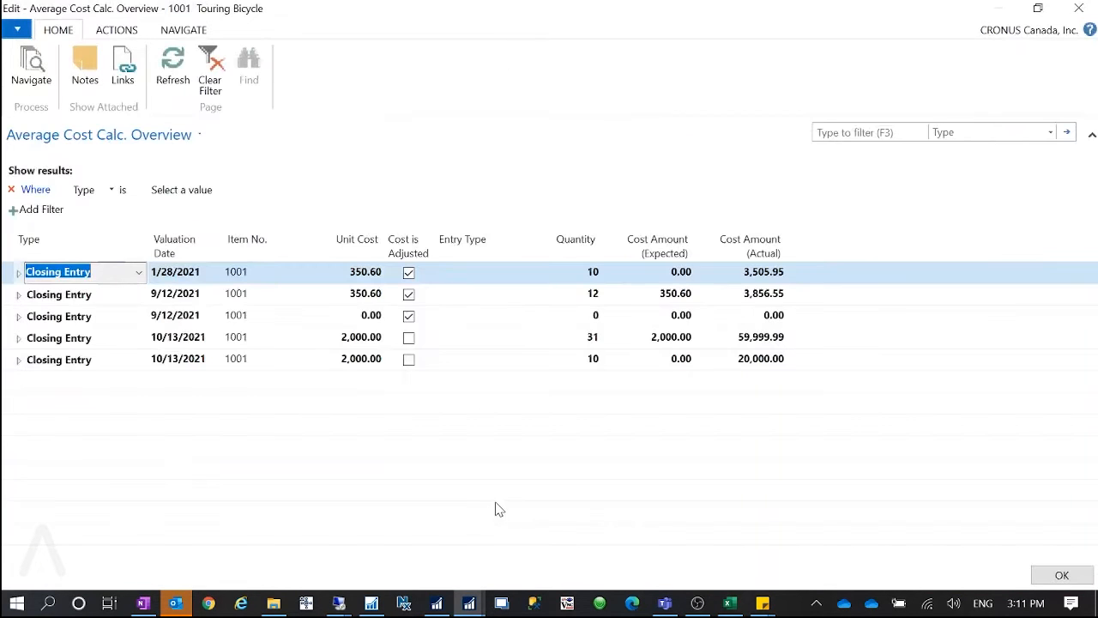
left_click(19, 361)
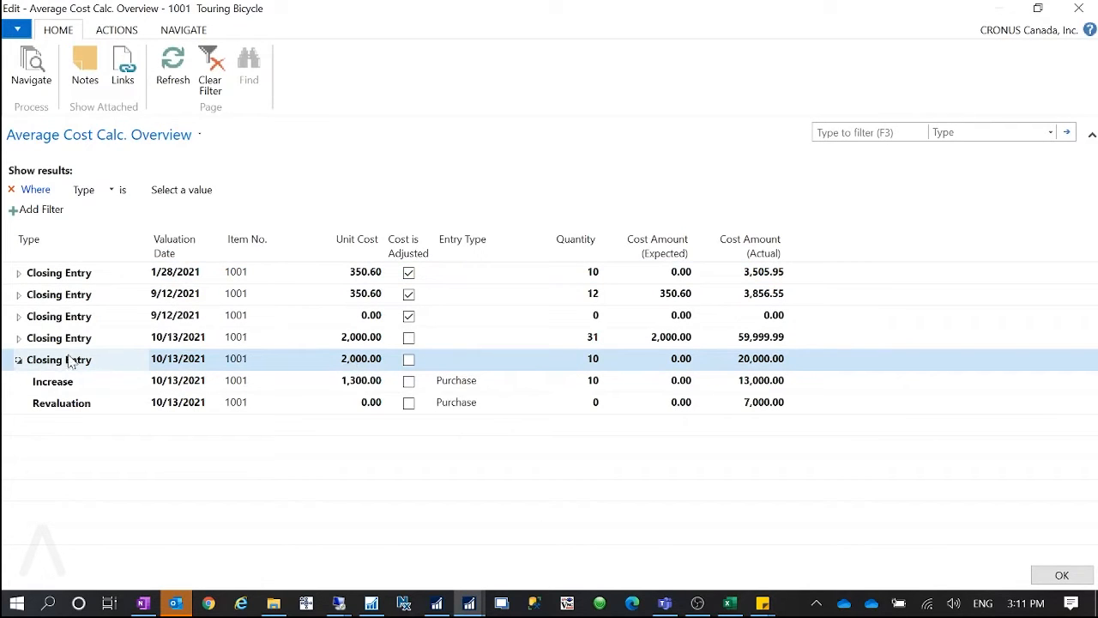
left_click(18, 360)
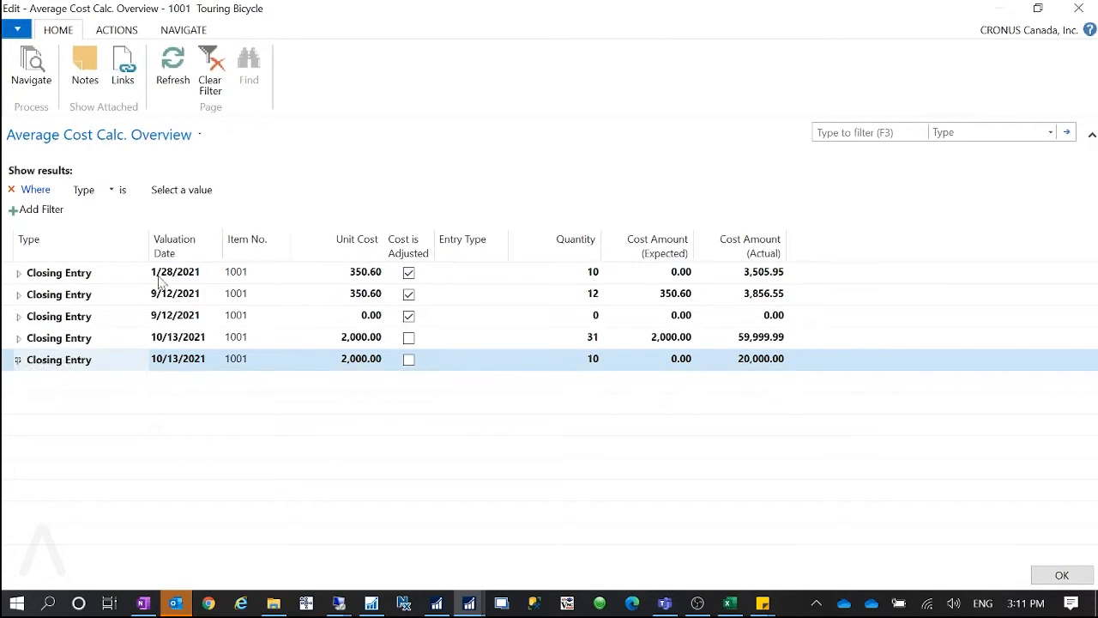
left_click(19, 338)
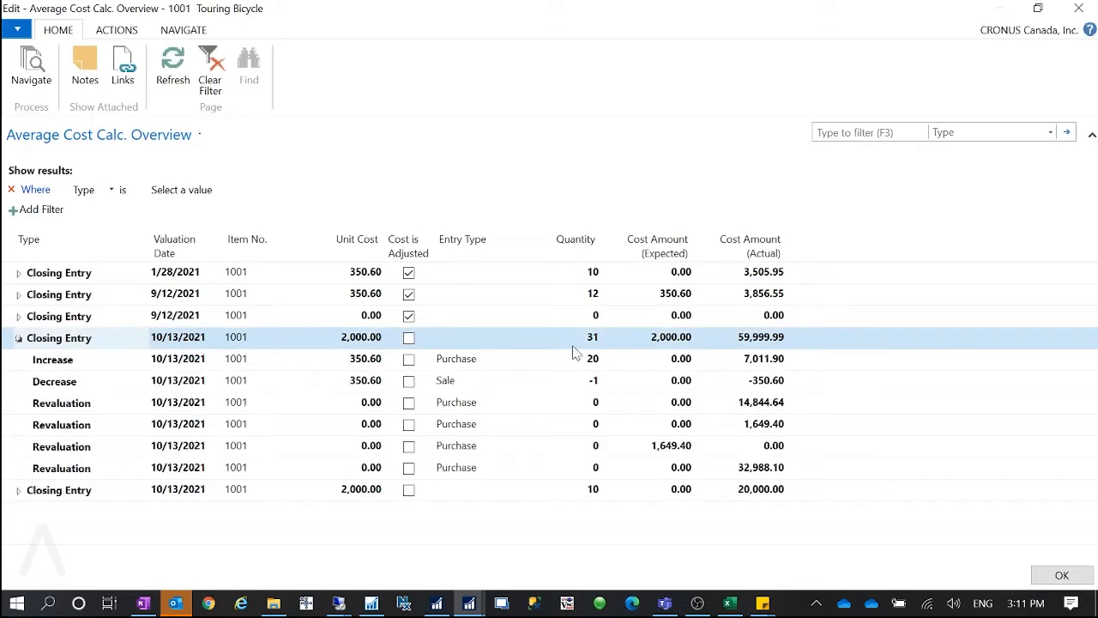
left_click(18, 338)
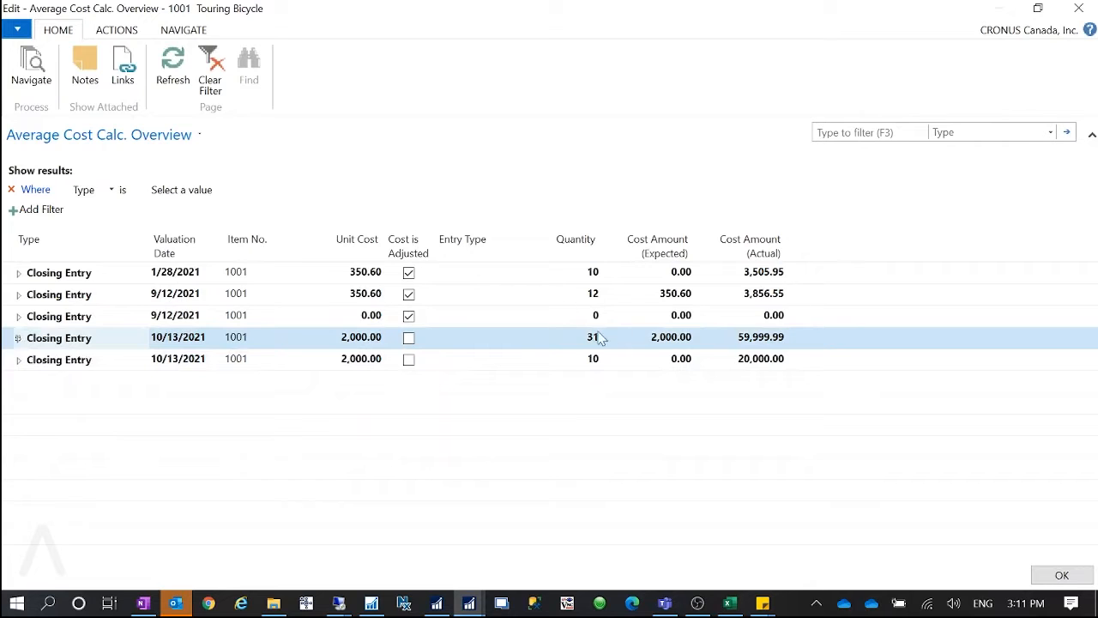
left_click(19, 360)
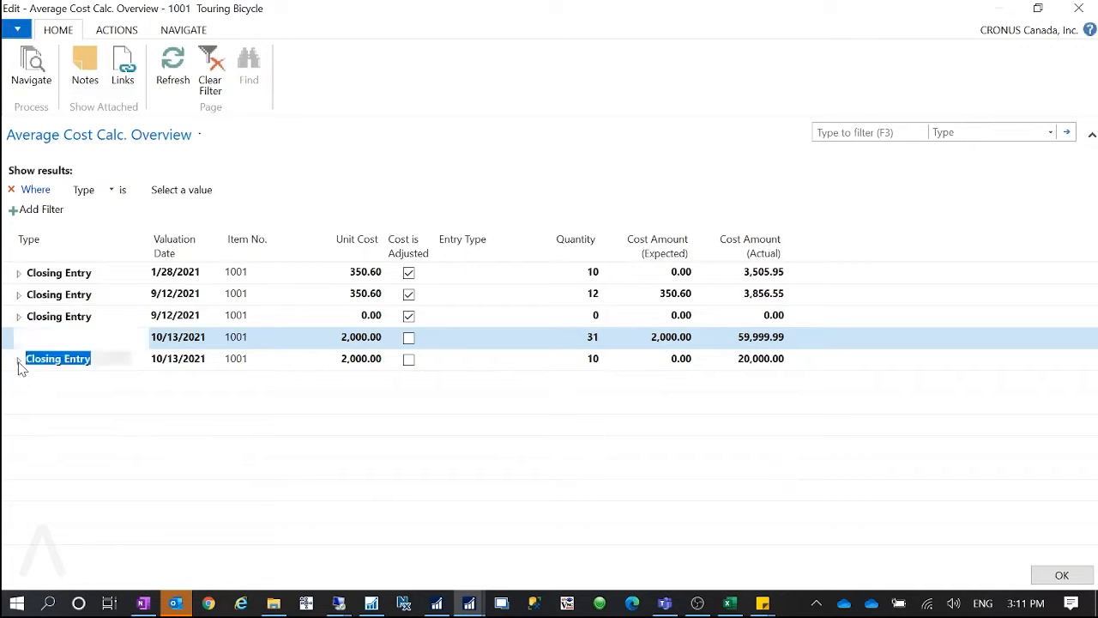
left_click(1078, 9)
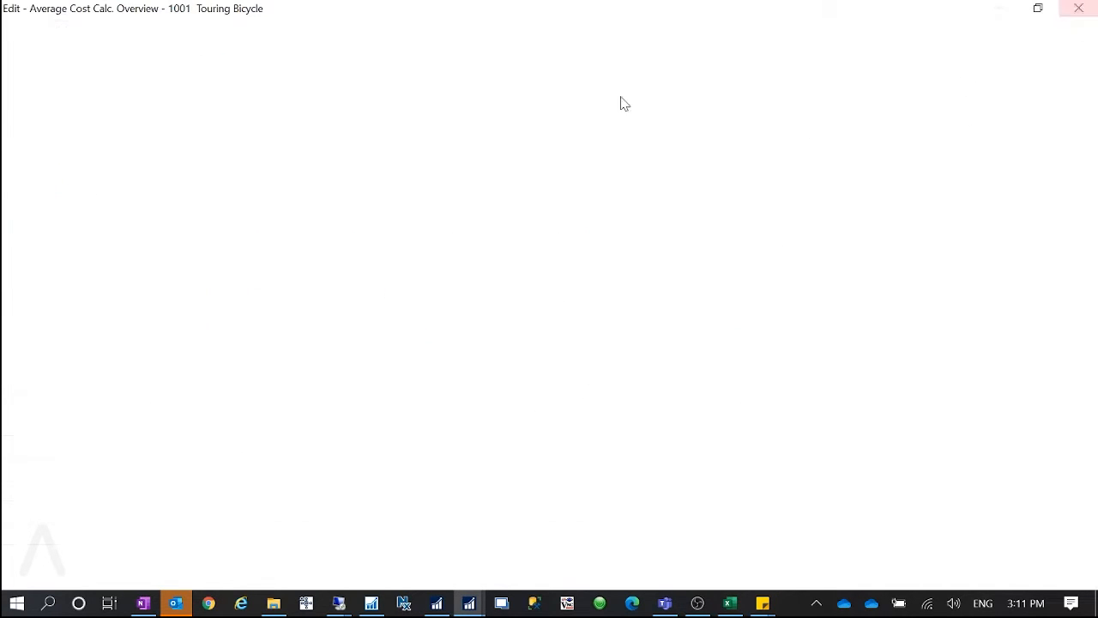
left_click(1078, 8)
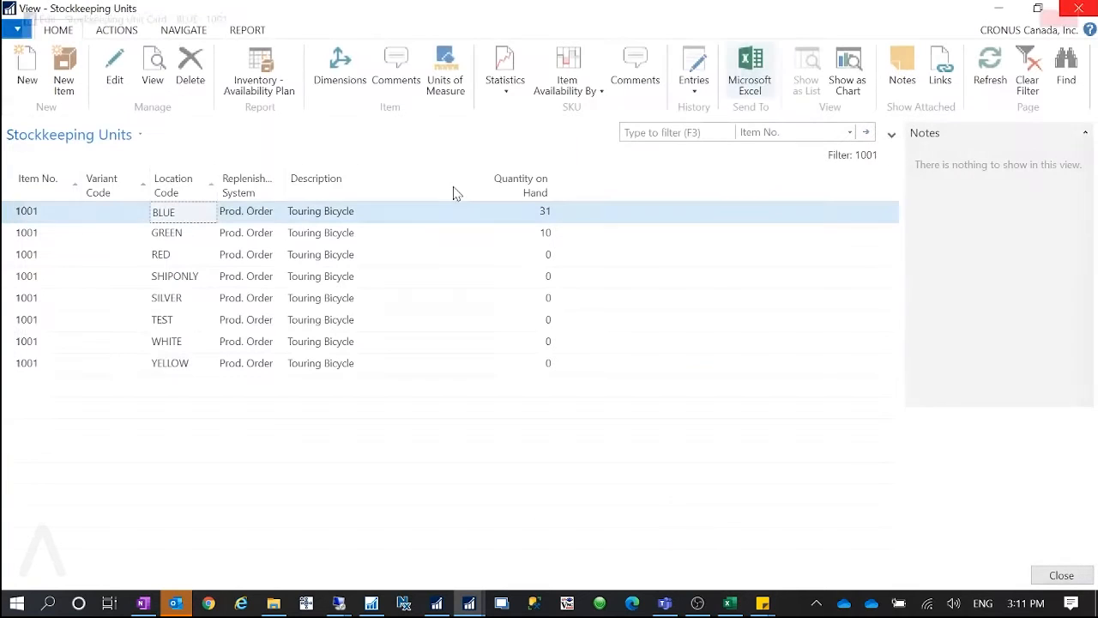
Step: Open the GREEN stockkeeping unit card, examine the last closing entry in its average cost calculation overview, and close both windows
left_click(115, 239)
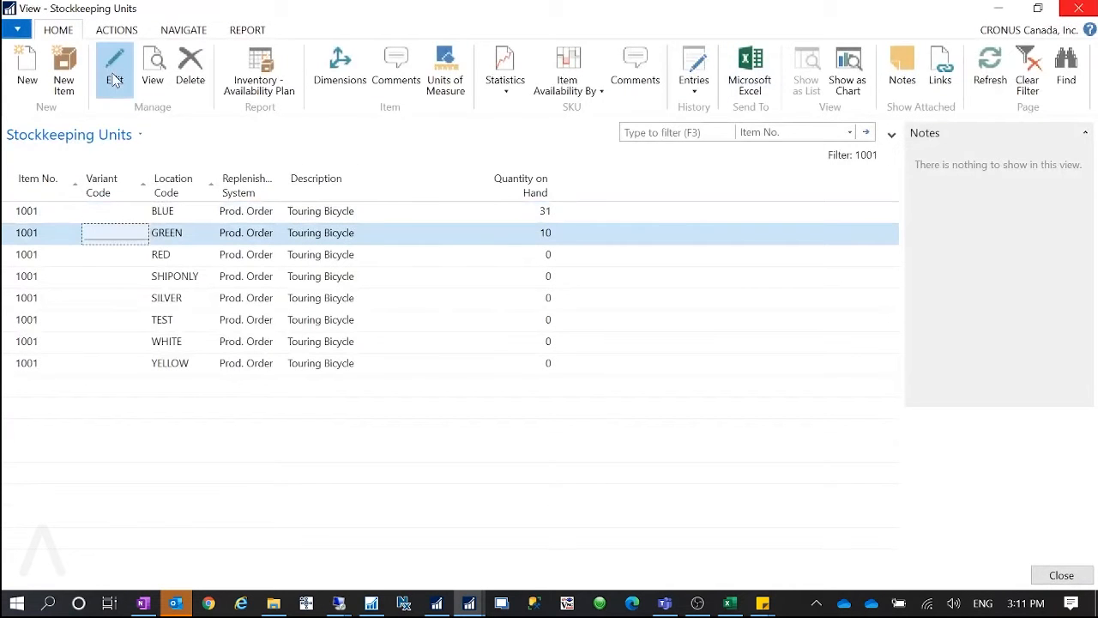
left_click(114, 73)
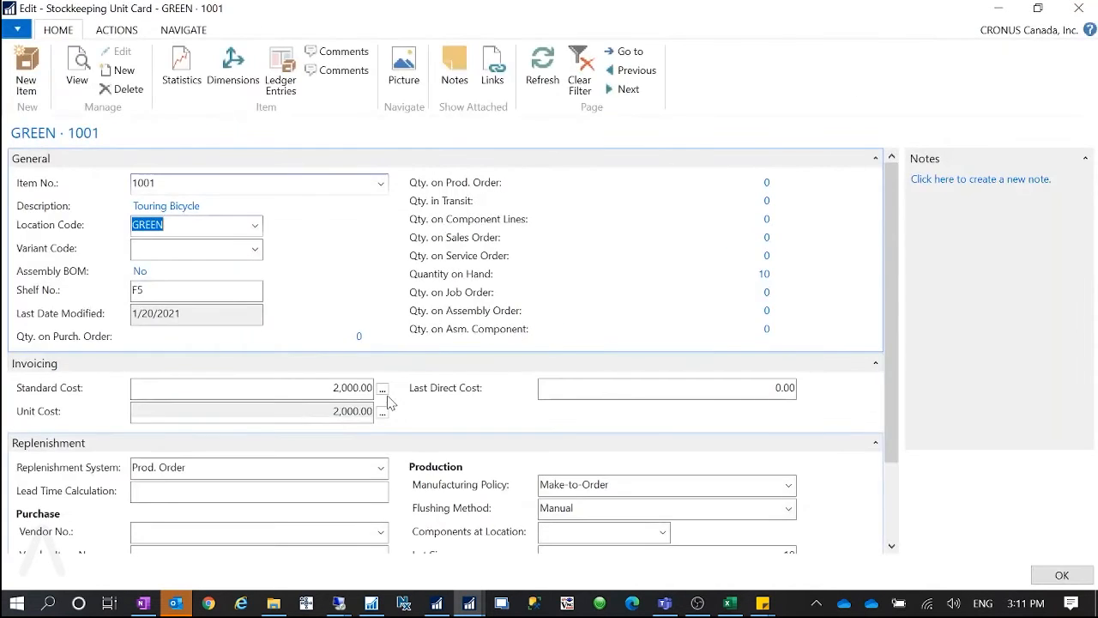
left_click(382, 391)
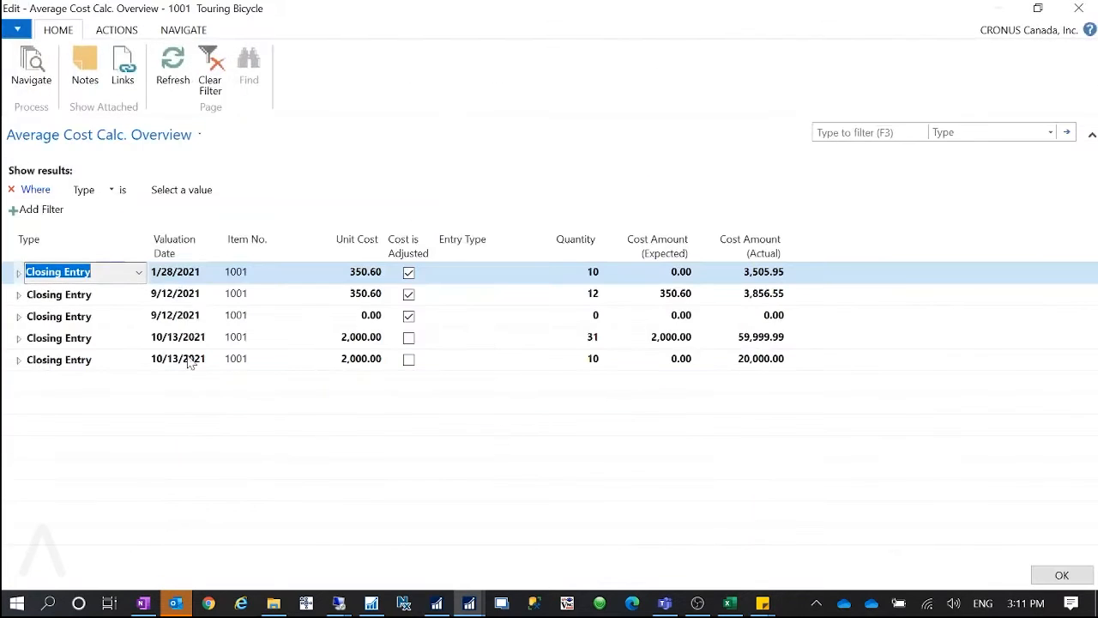
left_click(28, 367)
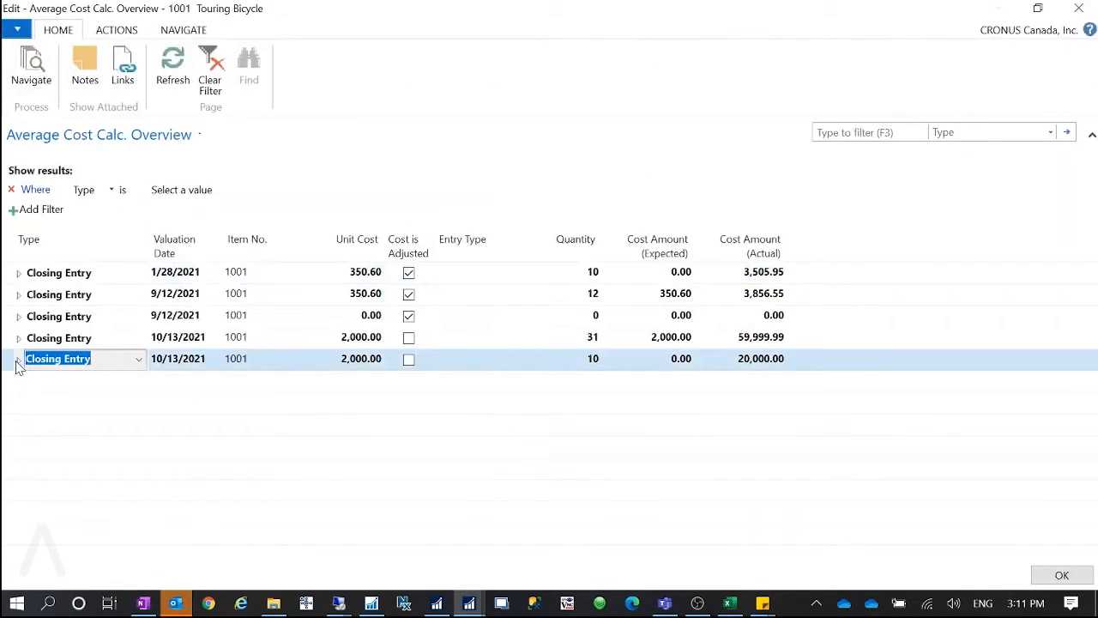
left_click(18, 360)
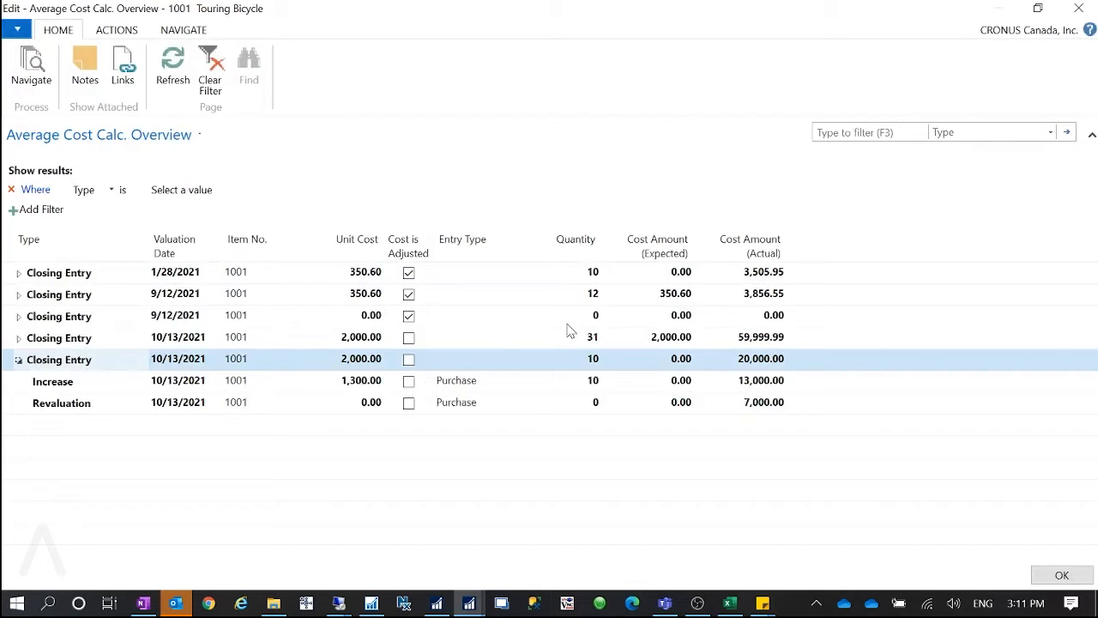
left_click(25, 359)
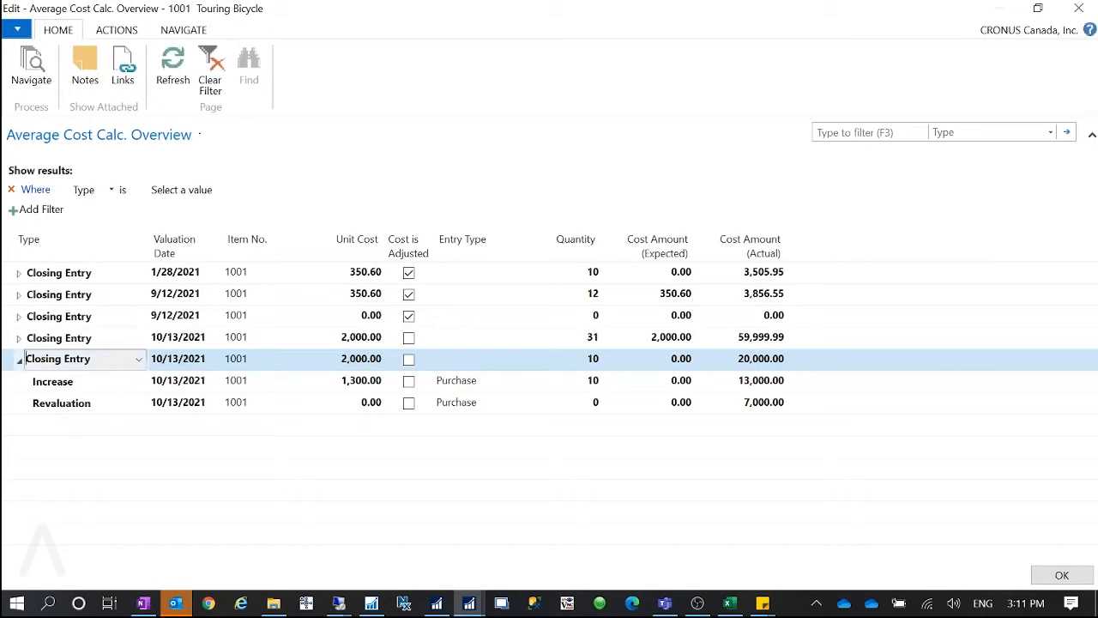
left_click(18, 361)
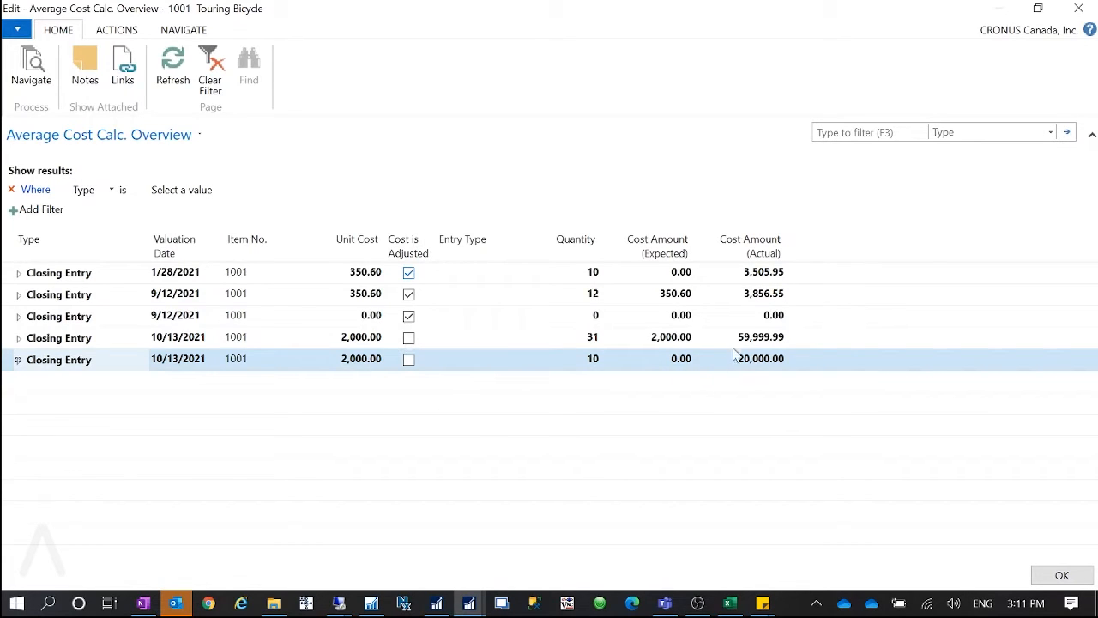
left_click(1078, 9)
left_click(1078, 9)
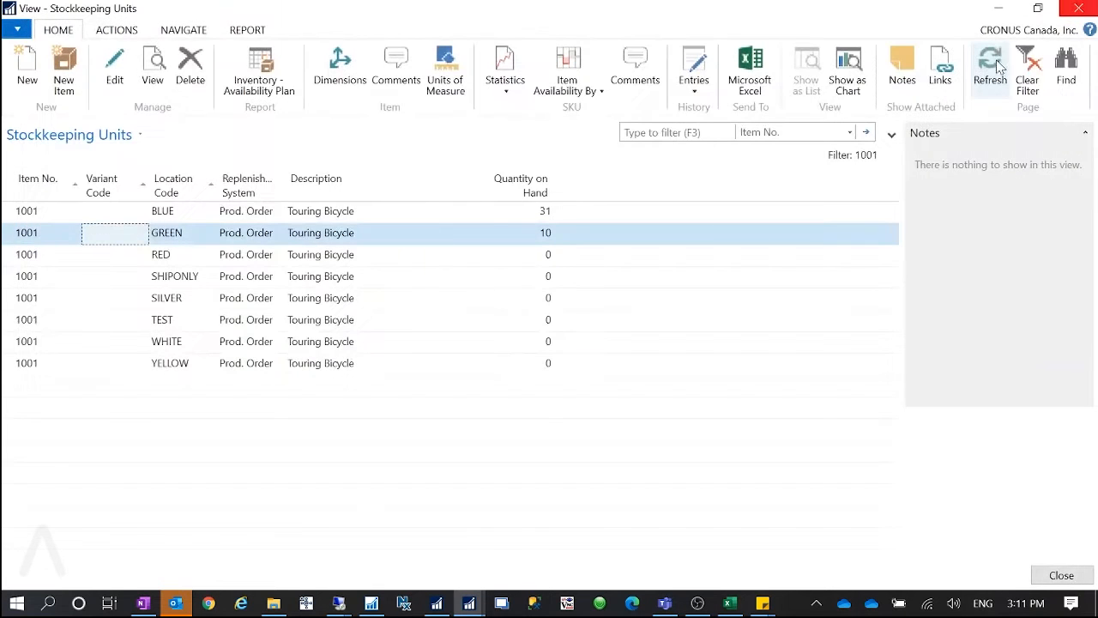
Step: Return to the item card of item 1001, check its stockkeeping units list once more, and close the list and card
left_click(1078, 8)
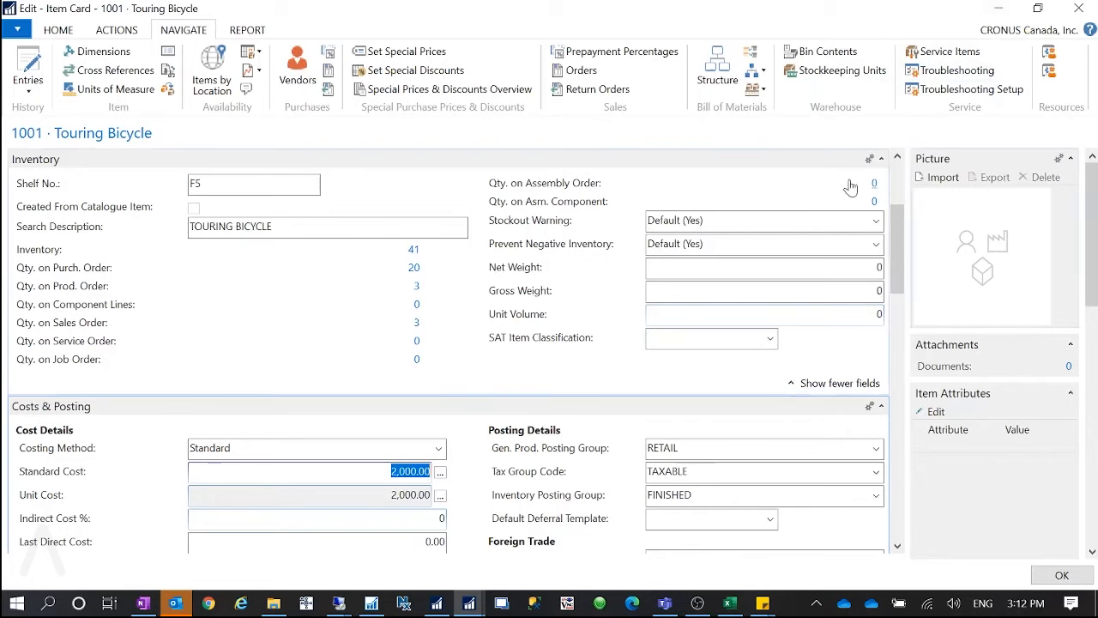
left_click(819, 74)
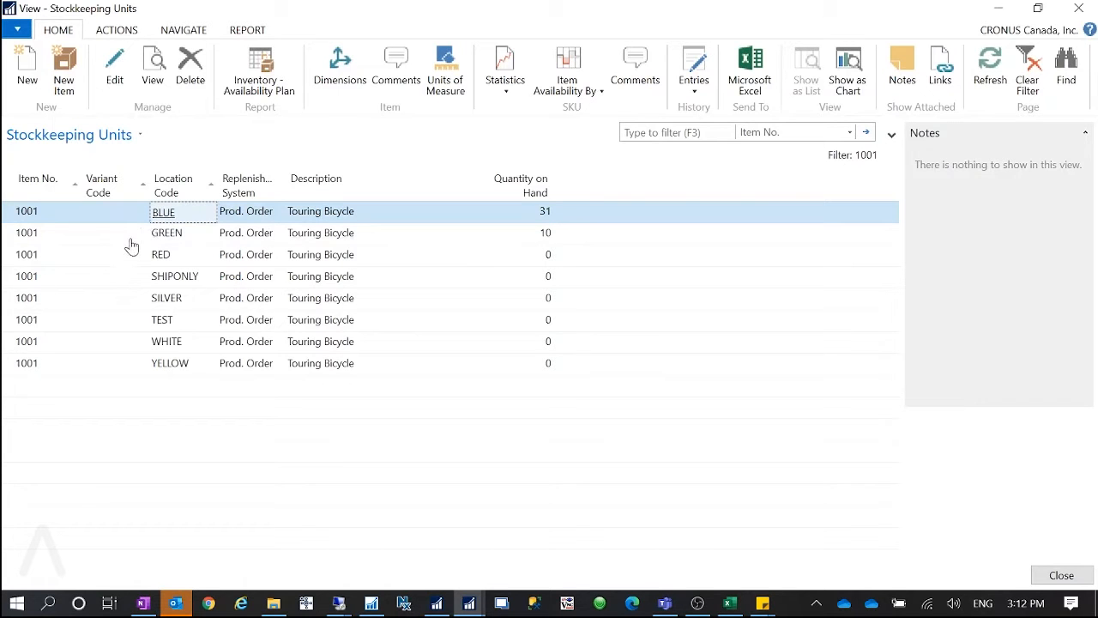
left_click(448, 241)
left_click(1082, 9)
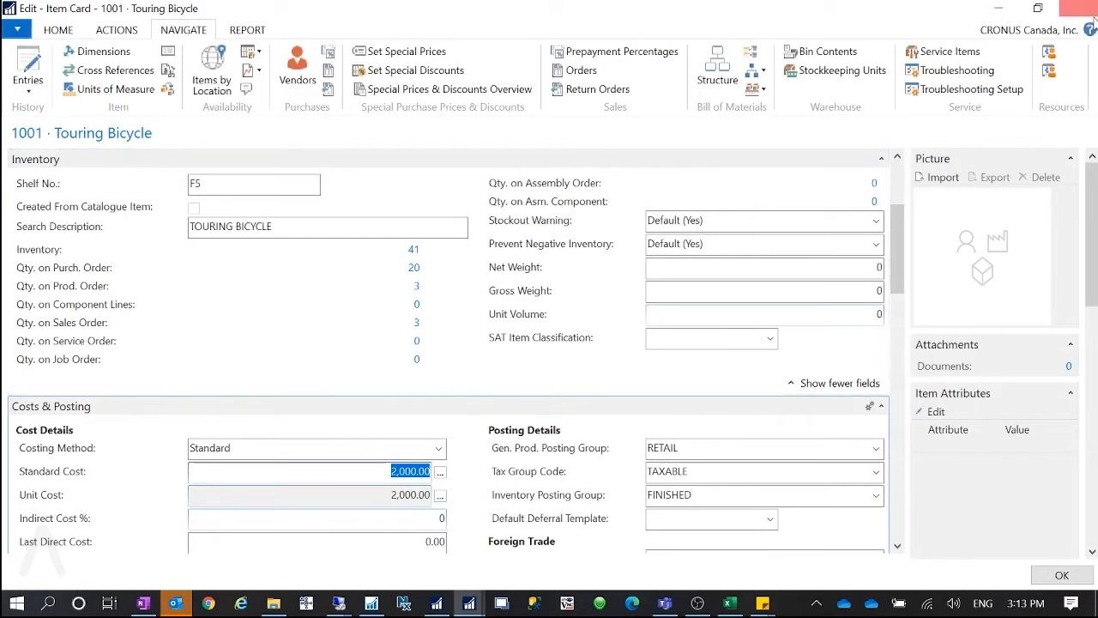
left_click(1083, 9)
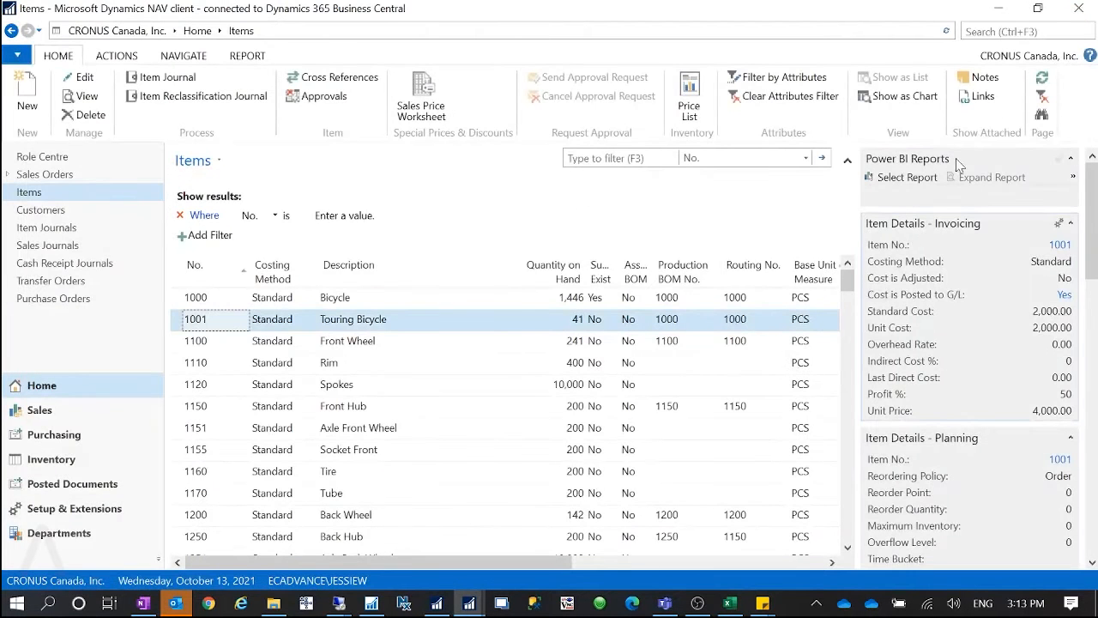
Step: Open the Revaluation Journals and calculate the inventory value of item 1001 per Item Ledger Entry, with posting date 10/13/2021
key("ctrl+F3")
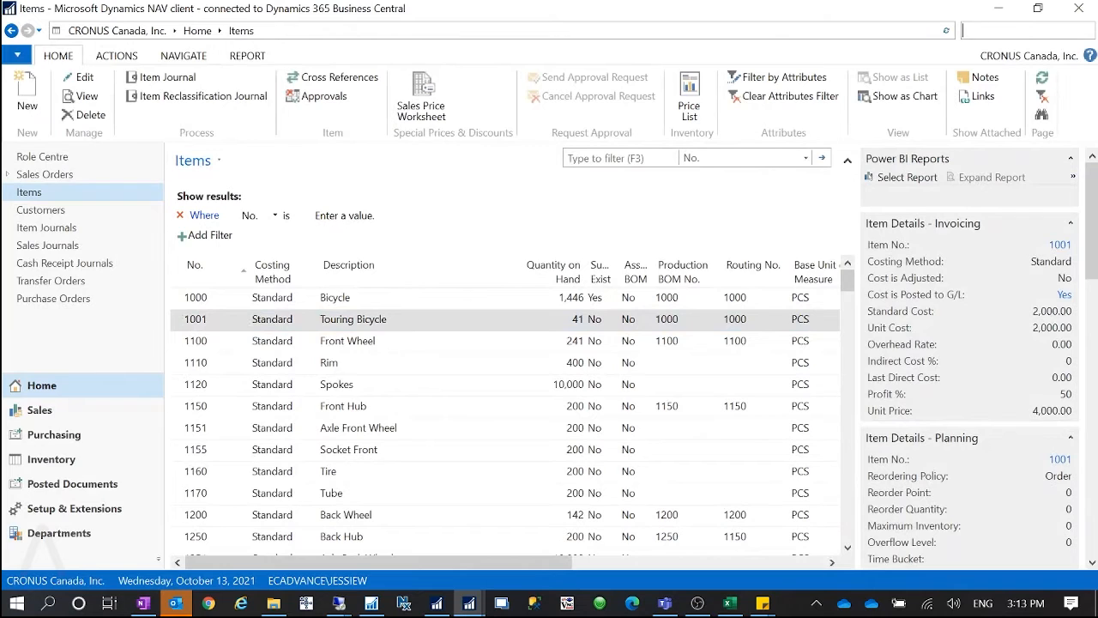
type("revaluation journal")
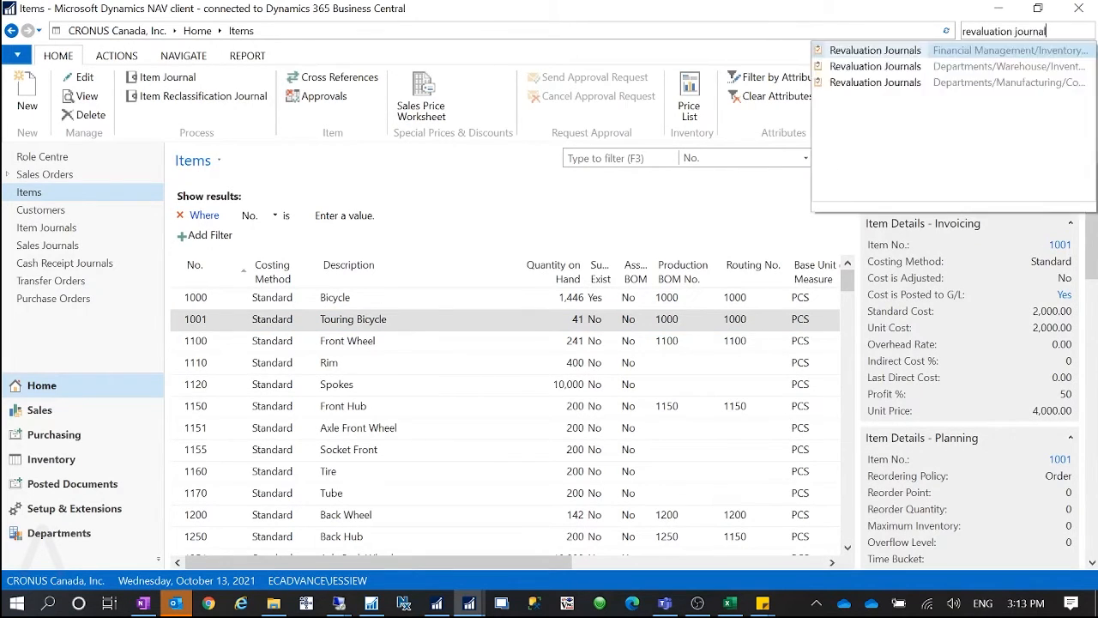
left_click(876, 84)
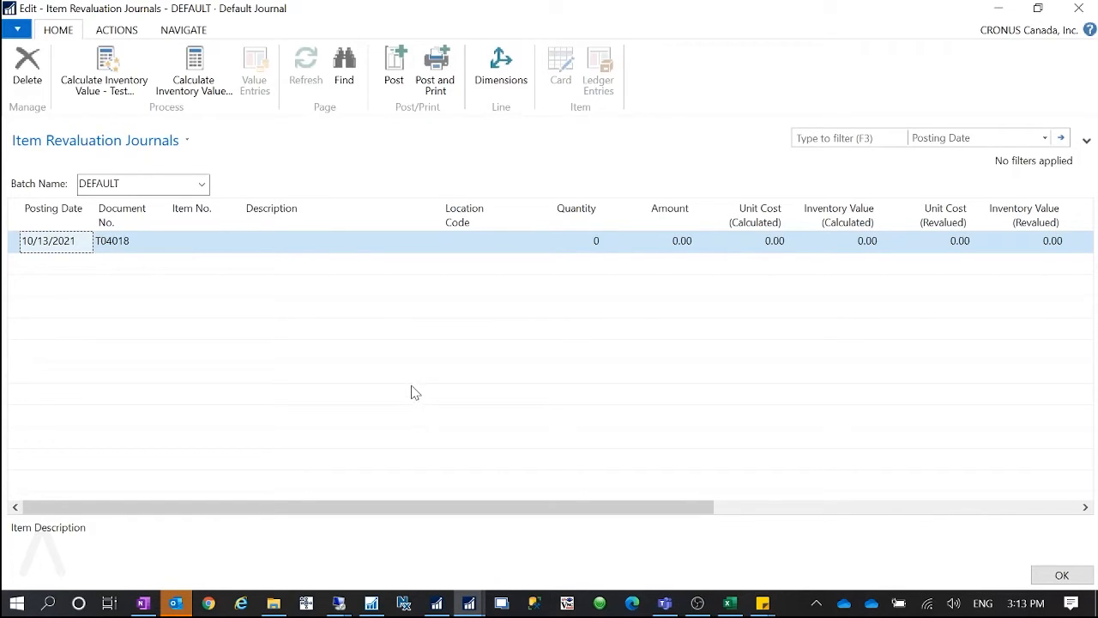
left_click(199, 82)
left_click(620, 337)
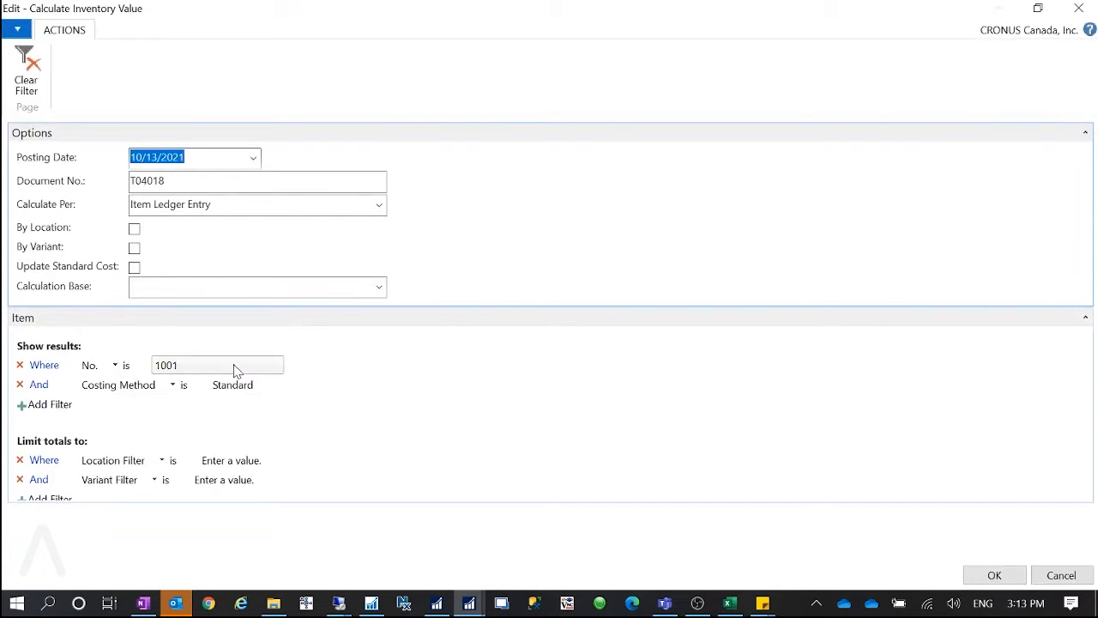
left_click(994, 576)
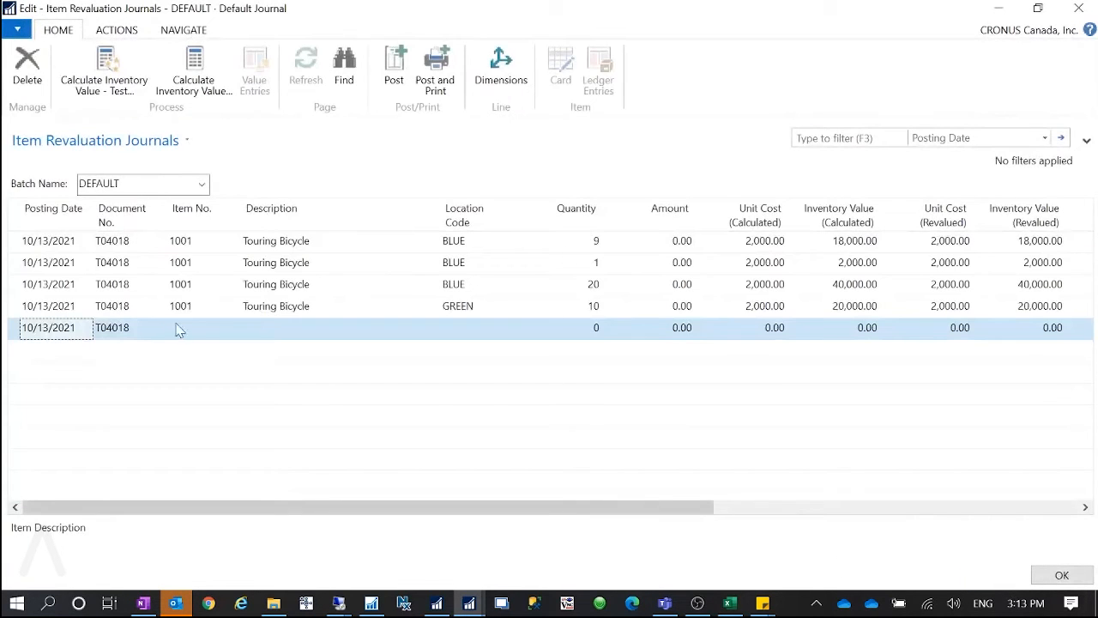
Step: Examine the calculated BLUE and GREEN revaluation lines across the columns, including quantity, calculated unit cost and revalued inventory value
left_click(29, 309)
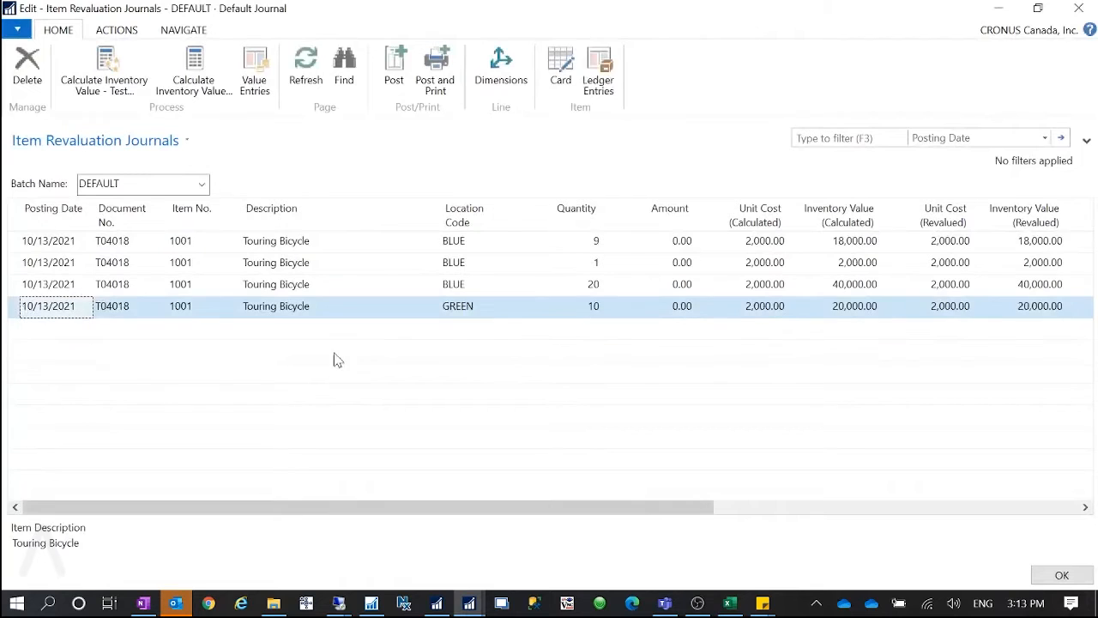
left_click(421, 242)
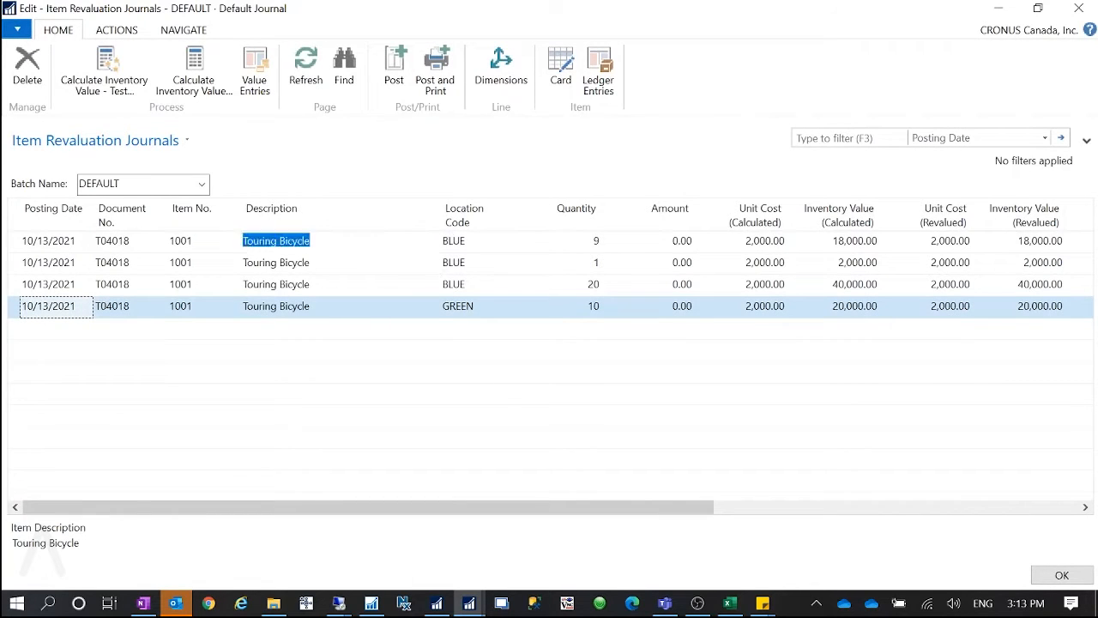
left_click(417, 292)
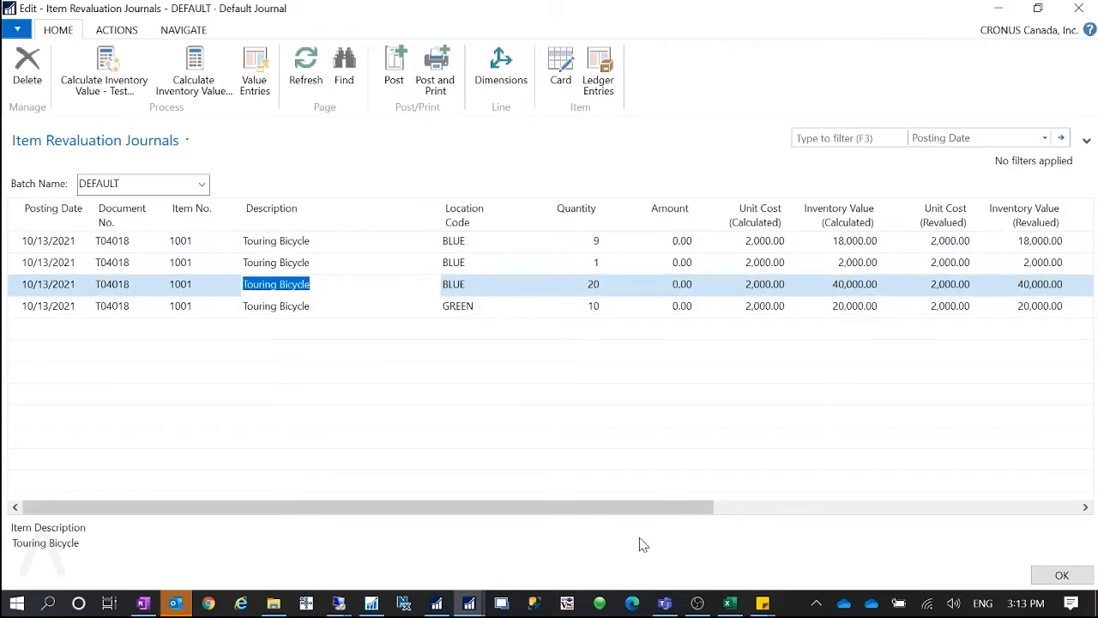
left_click_drag(600, 515, 627, 510)
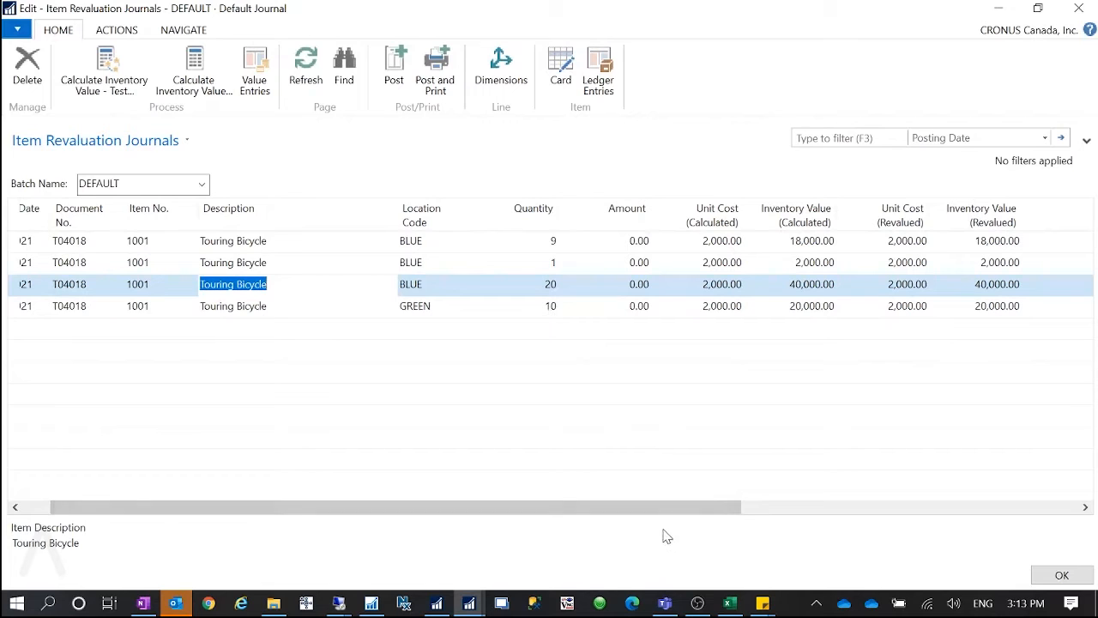
left_click_drag(693, 515, 492, 515)
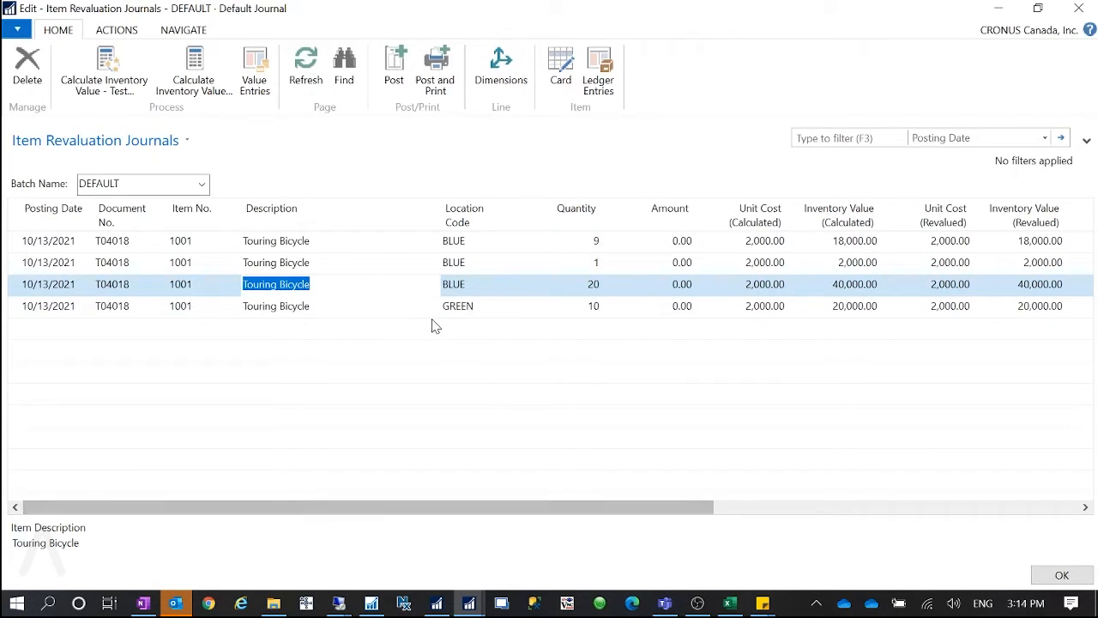
left_click(38, 312)
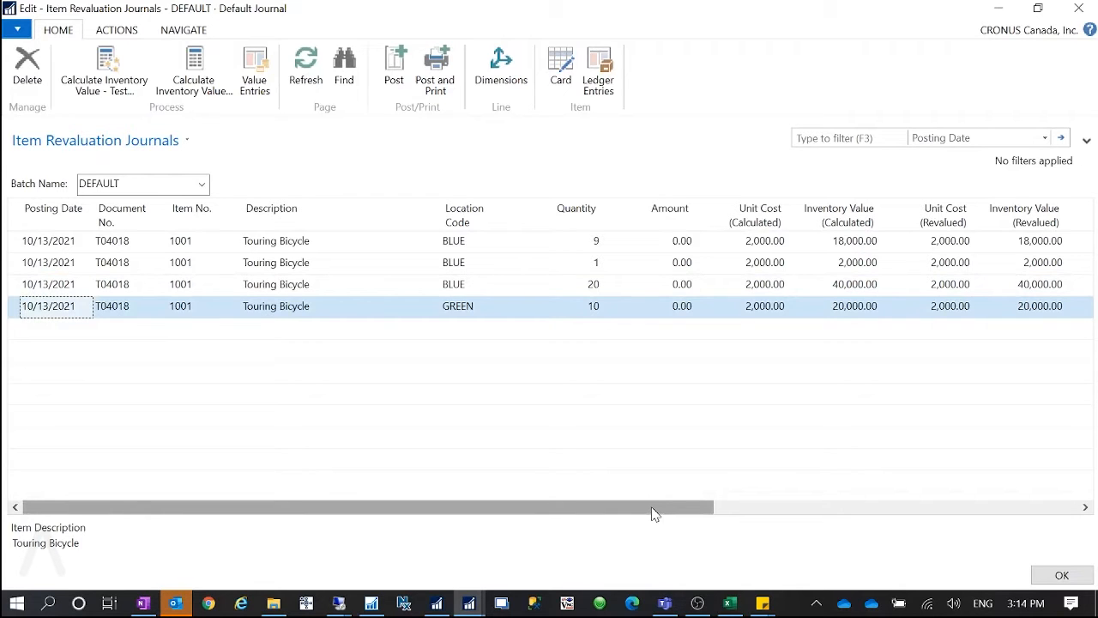
left_click_drag(651, 512, 729, 505)
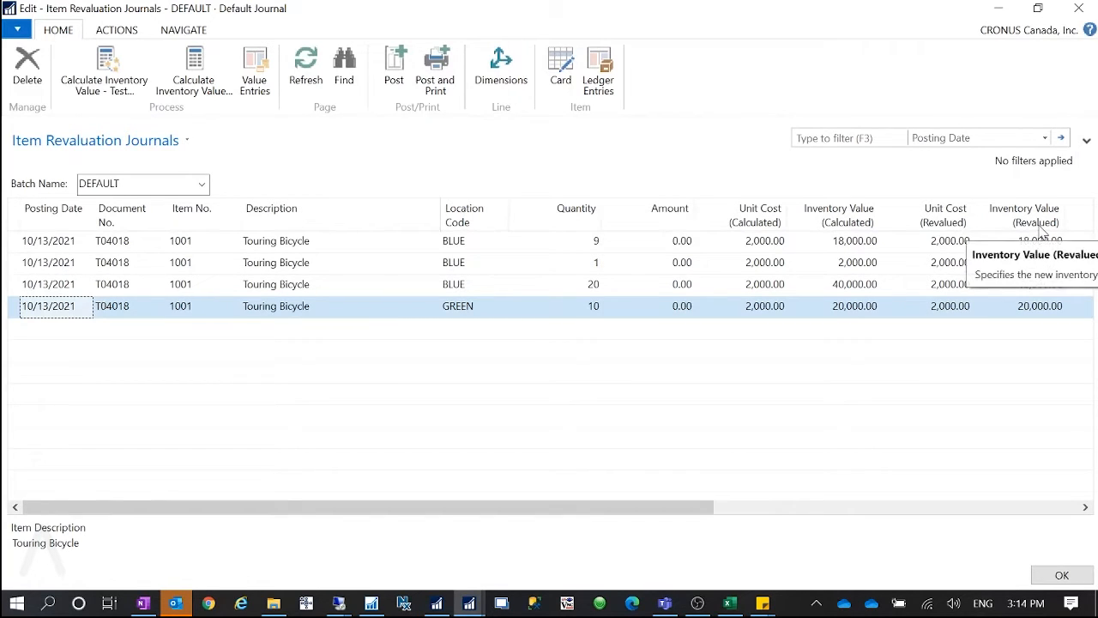
Step: Set the revalued unit cost of the three BLUE revaluation lines for item 1001 to 3,000.00 each
left_click(931, 242)
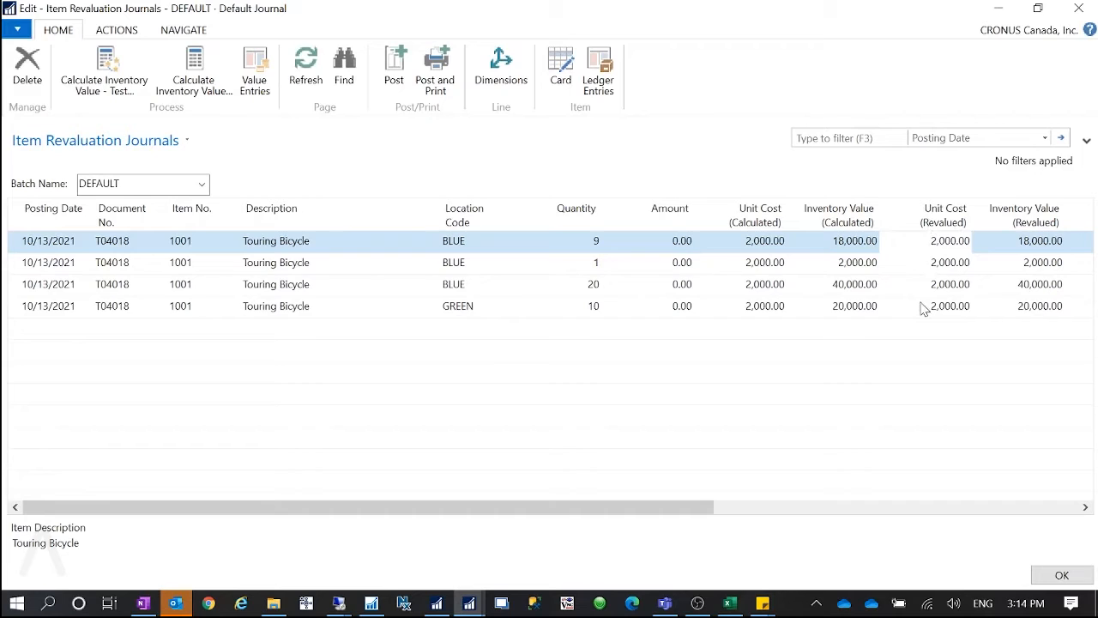
key("ctrl+a")
type("3000")
key("Tab")
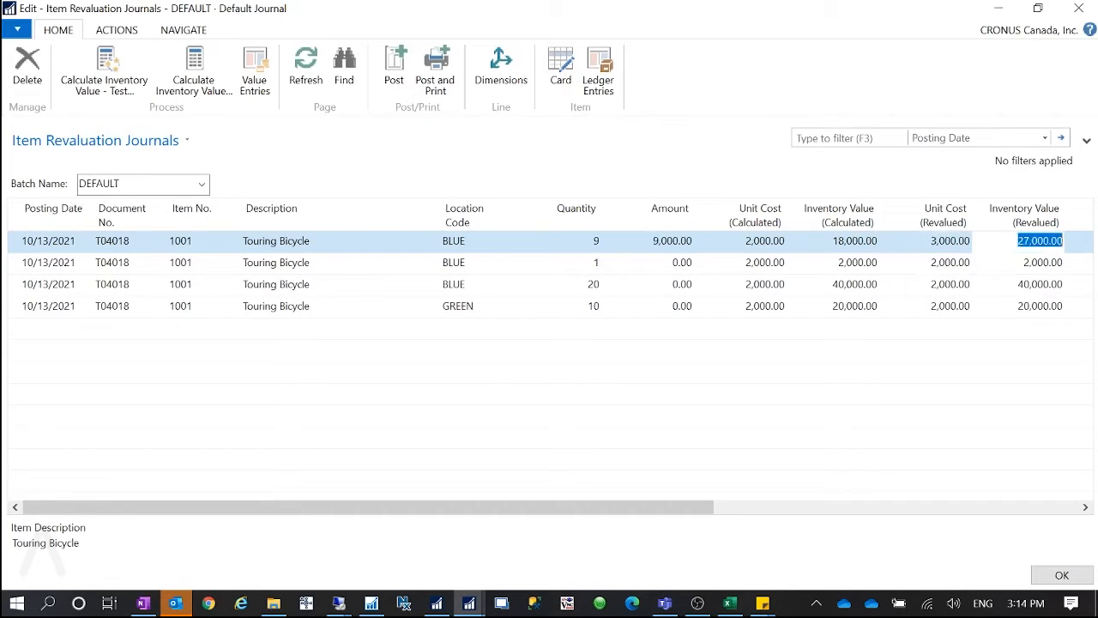
left_click(943, 262)
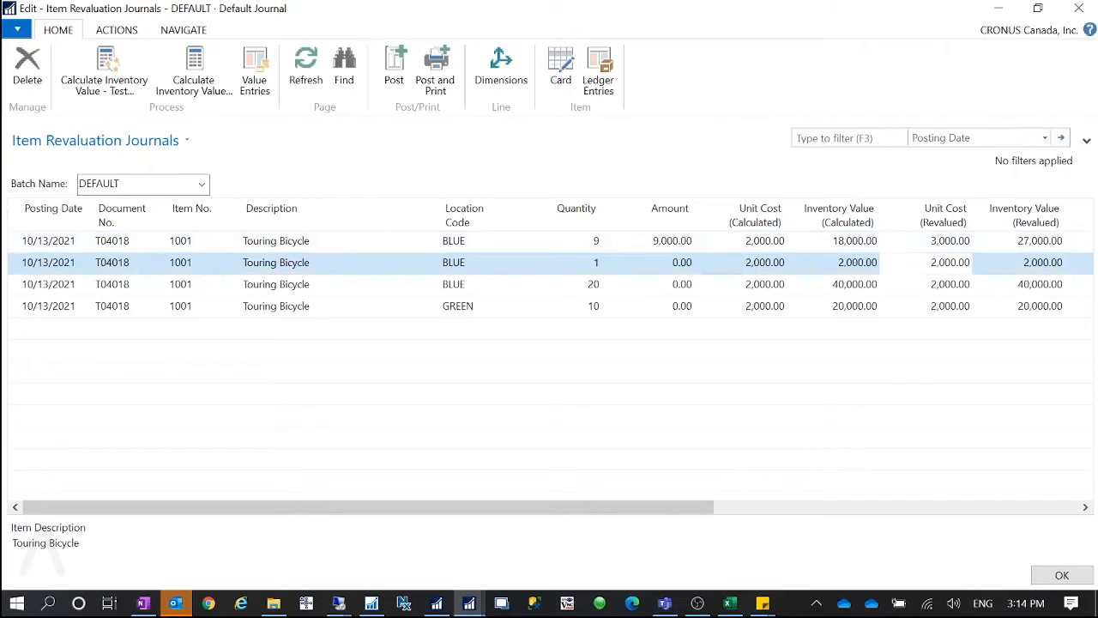
key("ctrl+a")
type("3000")
key("Down")
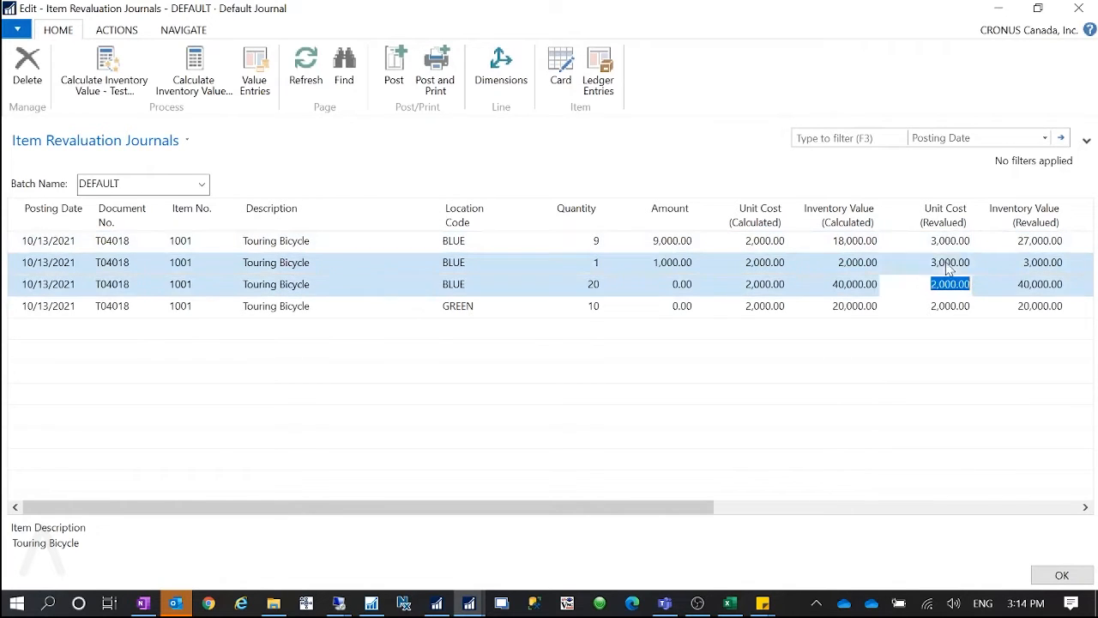
type("3000")
key("Down")
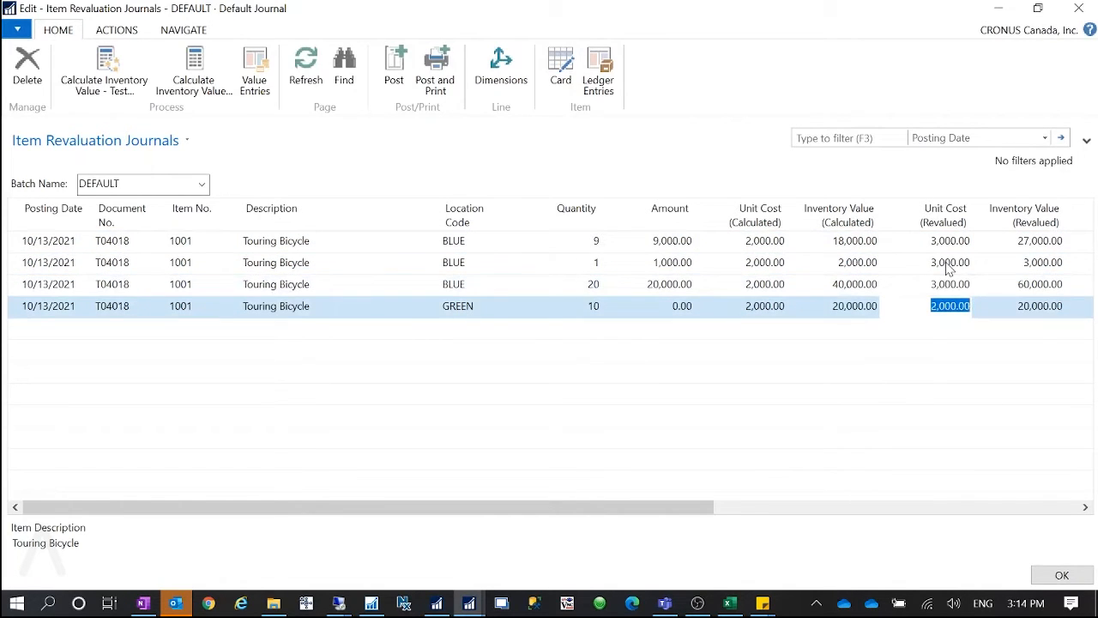
Step: Set the revalued unit cost of the GREEN revaluation line for item 1001 to 2,500.00
type("2500")
key("Tab")
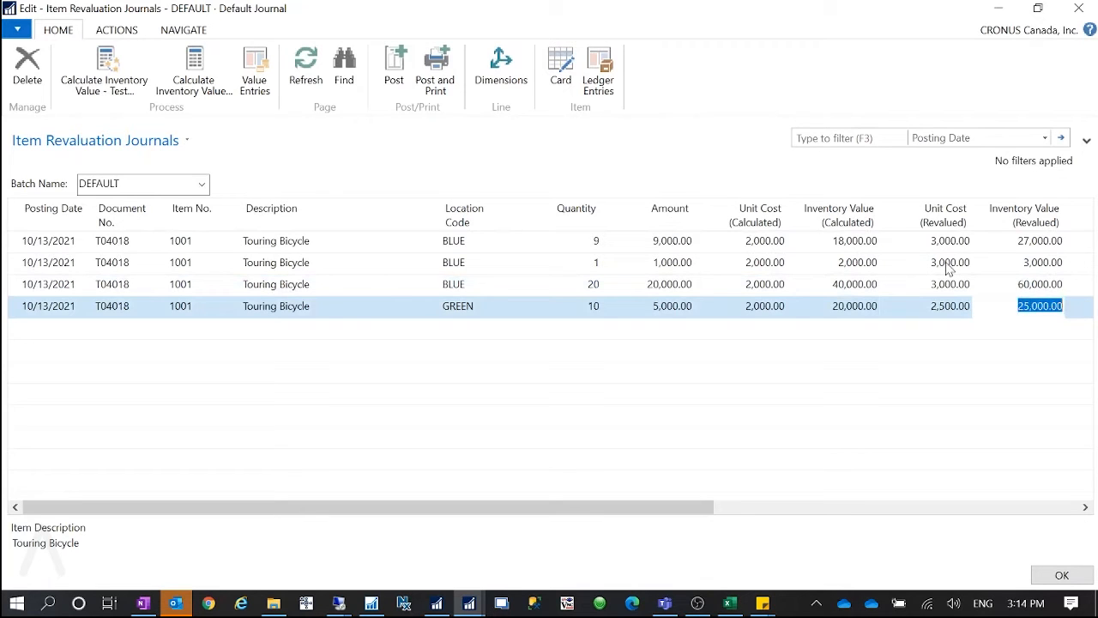
left_click(13, 222)
left_click(930, 290)
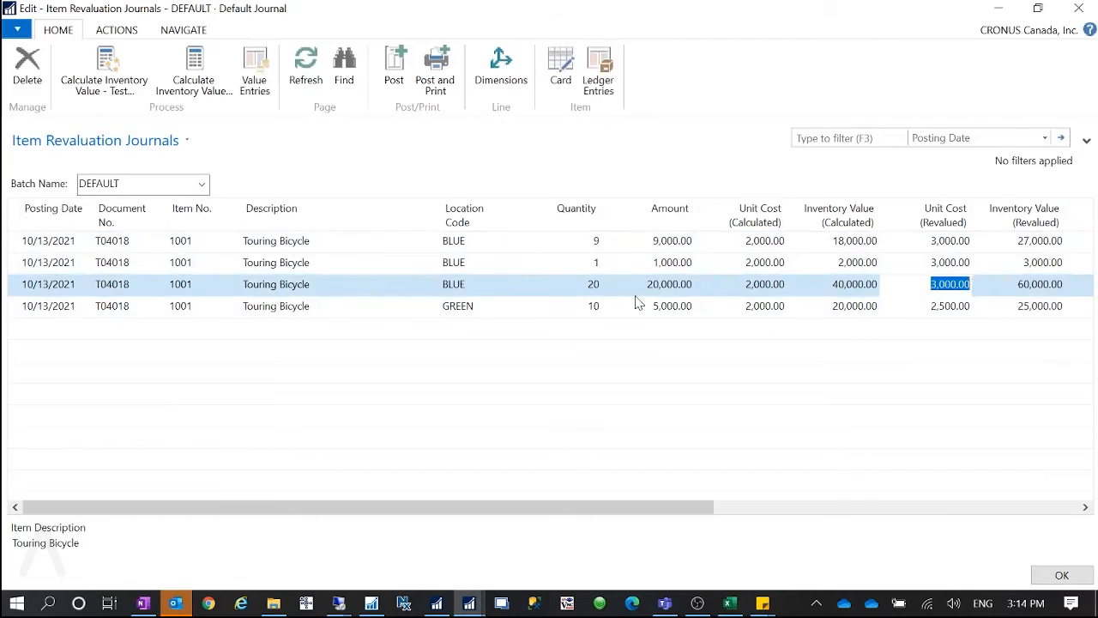
left_click(28, 245)
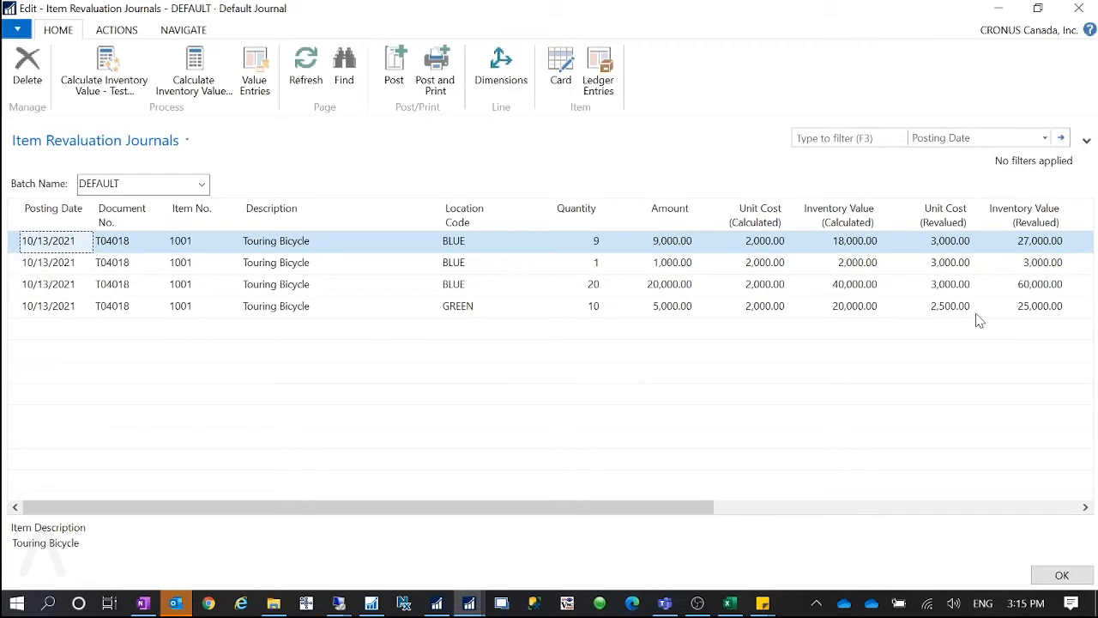
Step: Post the revaluation journal lines in the DEFAULT batch and dismiss the posting message
left_click(395, 65)
left_click(569, 322)
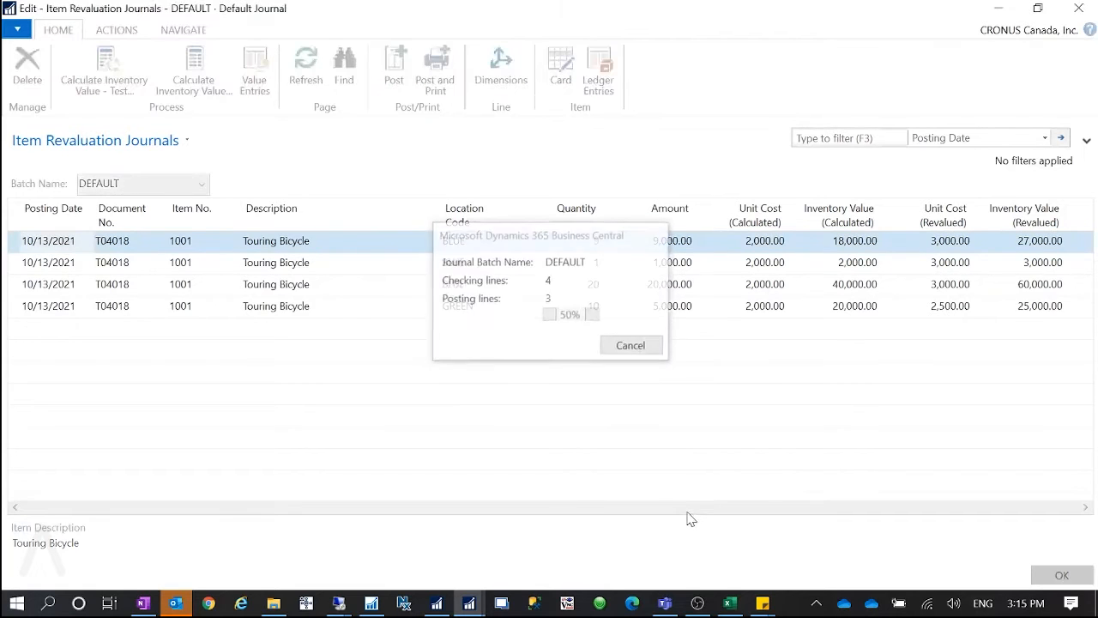
left_click(632, 322)
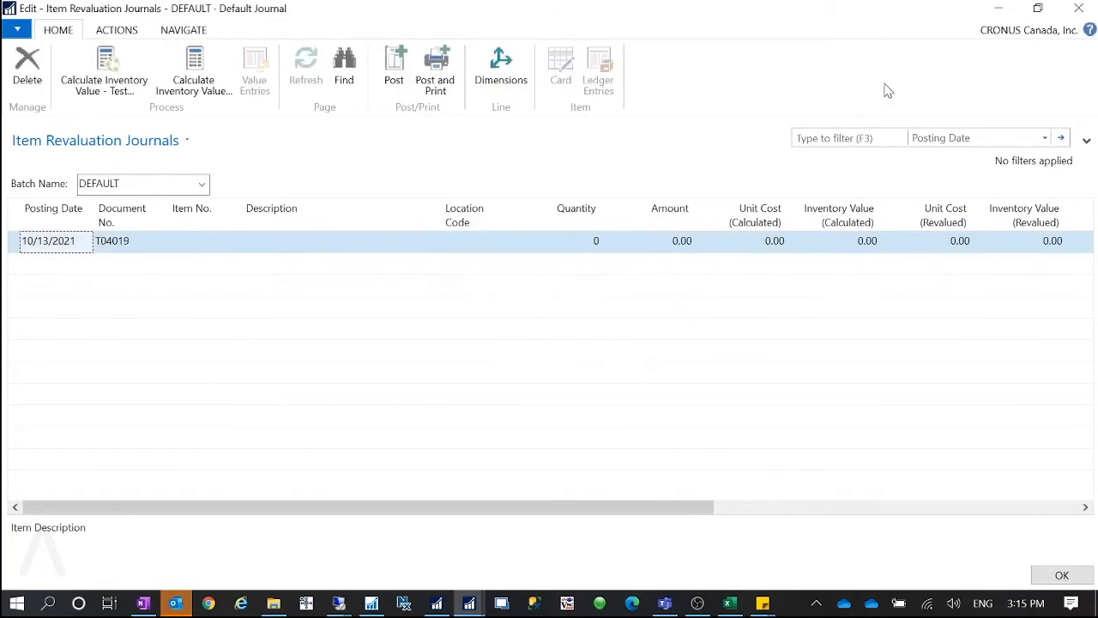
Step: Minimize the journal and run Adjust Cost - Item Entries for item 1001 with Post to G/L enabled
left_click(999, 8)
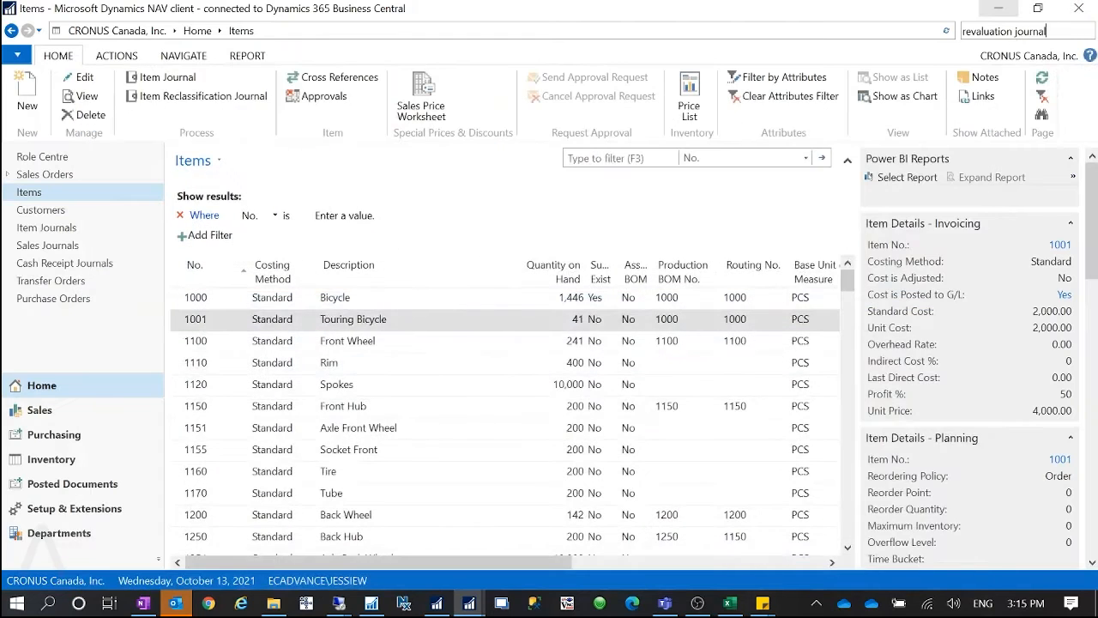
type("item")
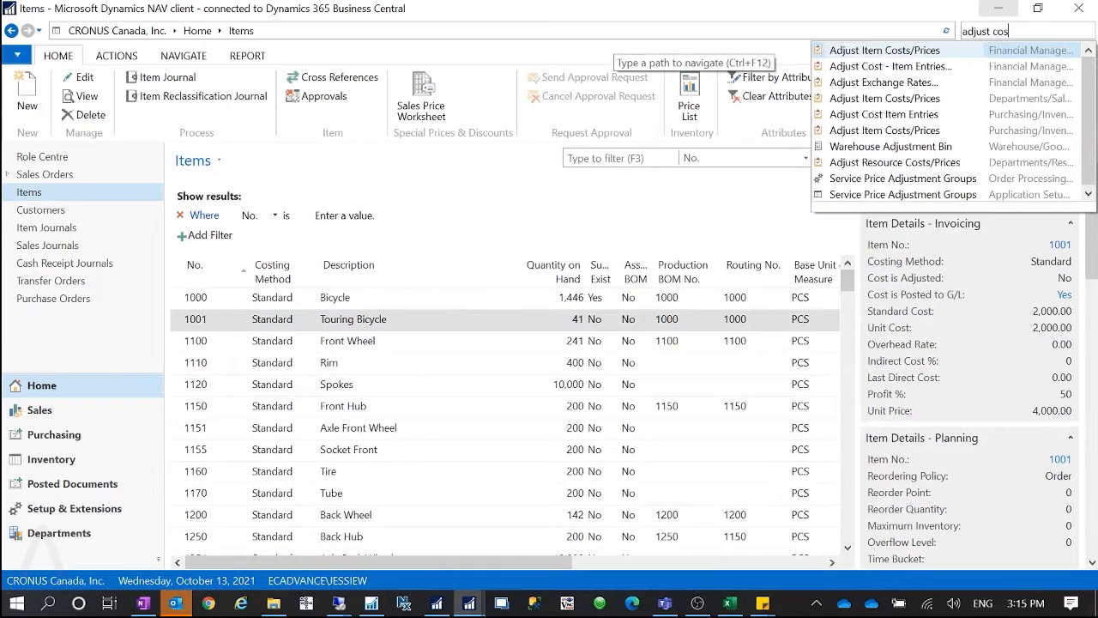
type("t item")
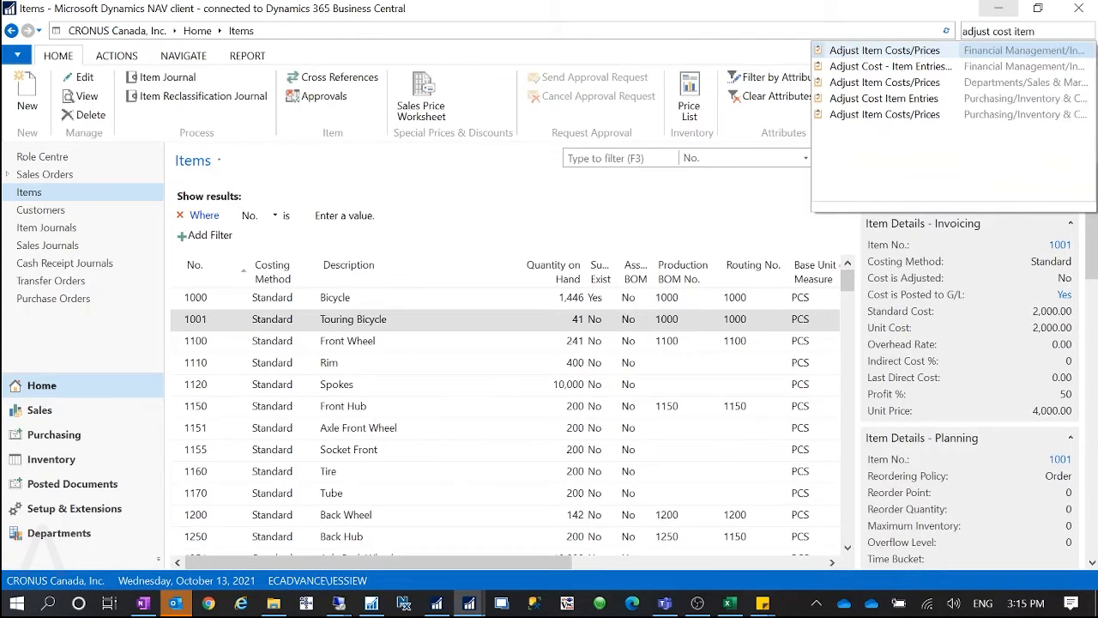
left_click(883, 97)
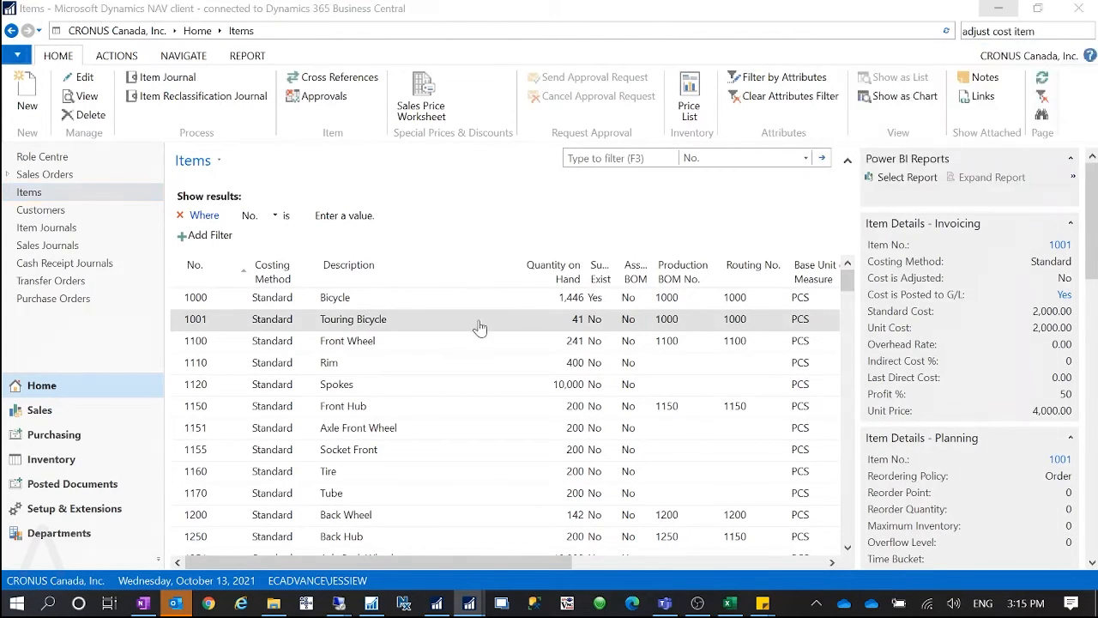
left_click(444, 247)
type("1")
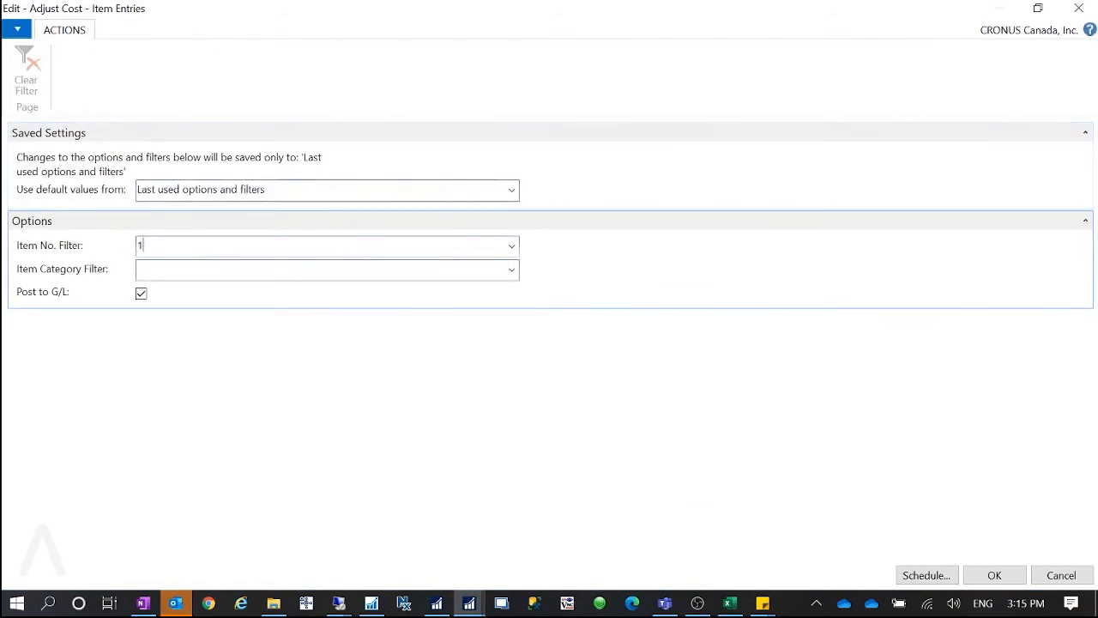
type("001")
key("Tab")
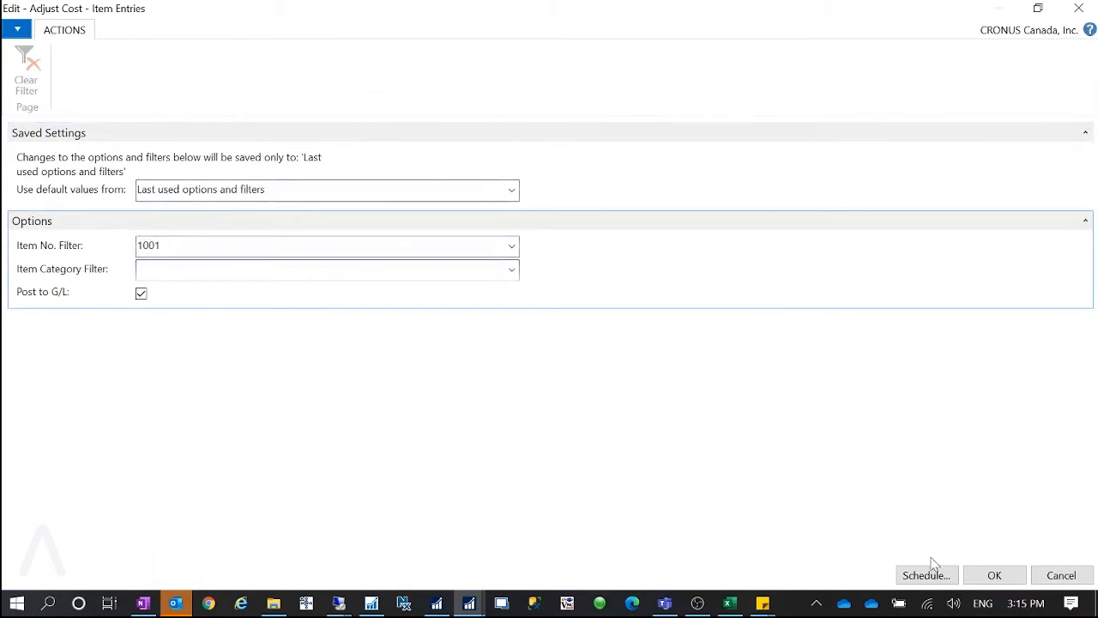
left_click(993, 575)
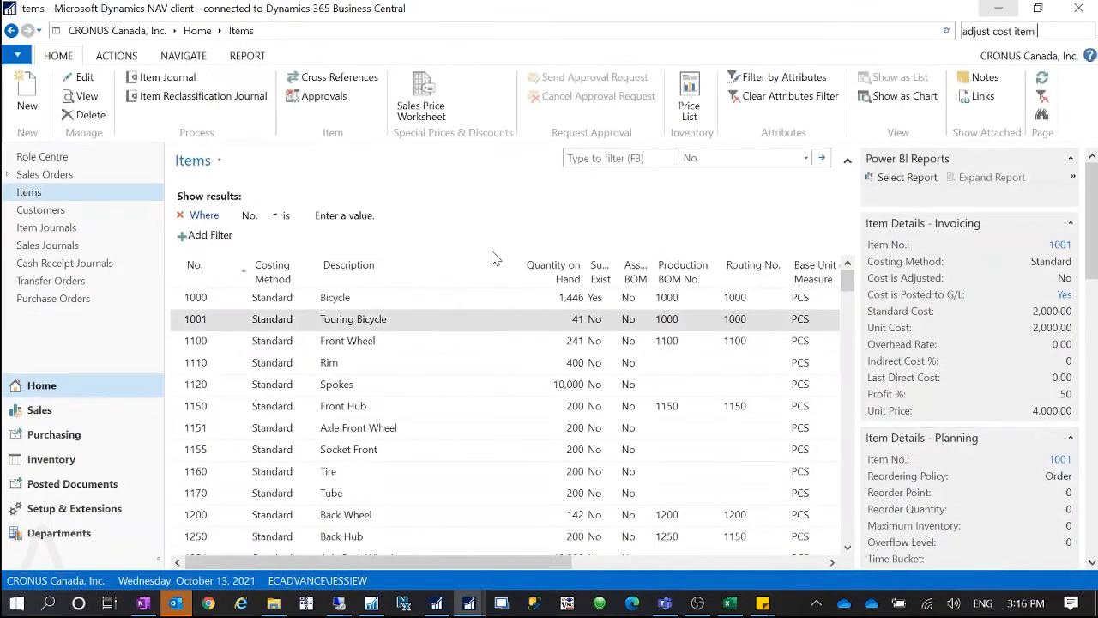
Step: Open the item card of item 1001 and open its average cost calculation overview from the cost details
left_click(235, 323)
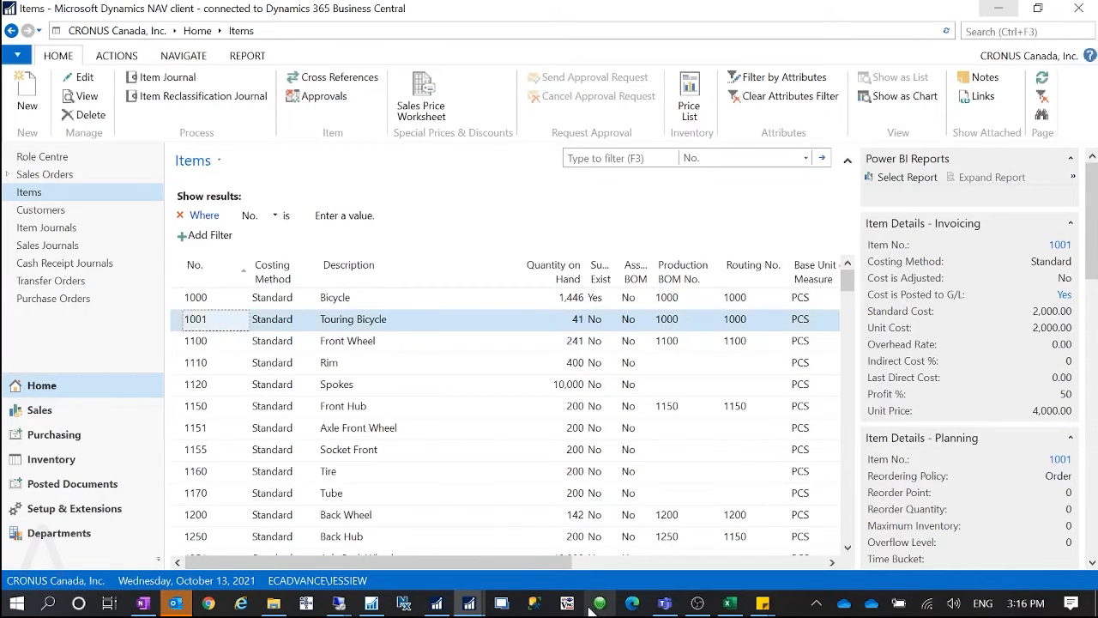
double_click(623, 313)
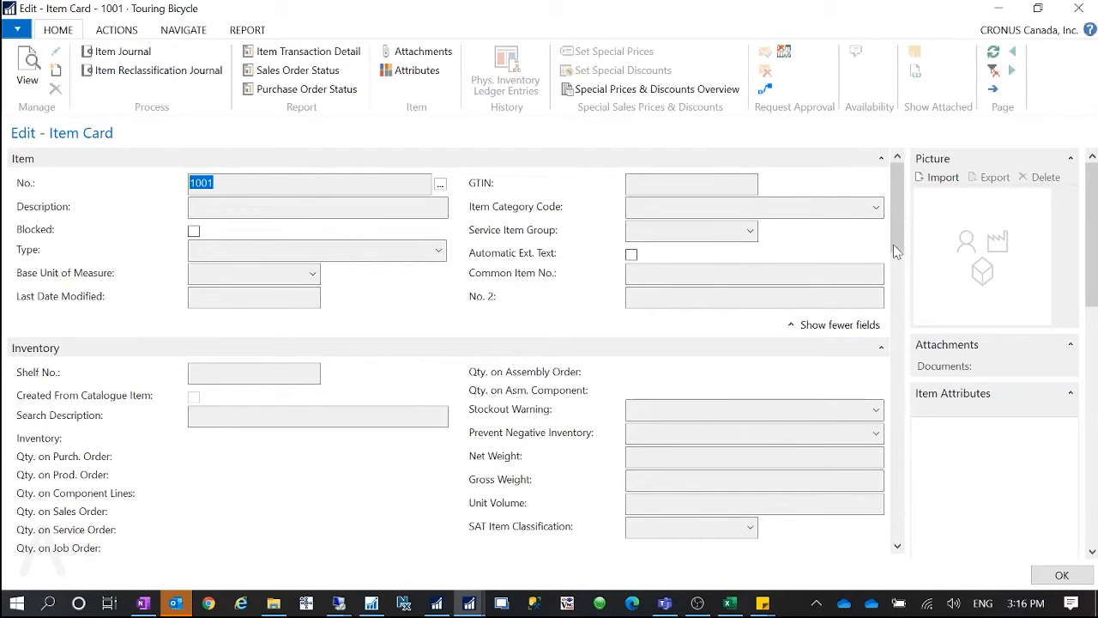
scroll(897, 289, "down", 3)
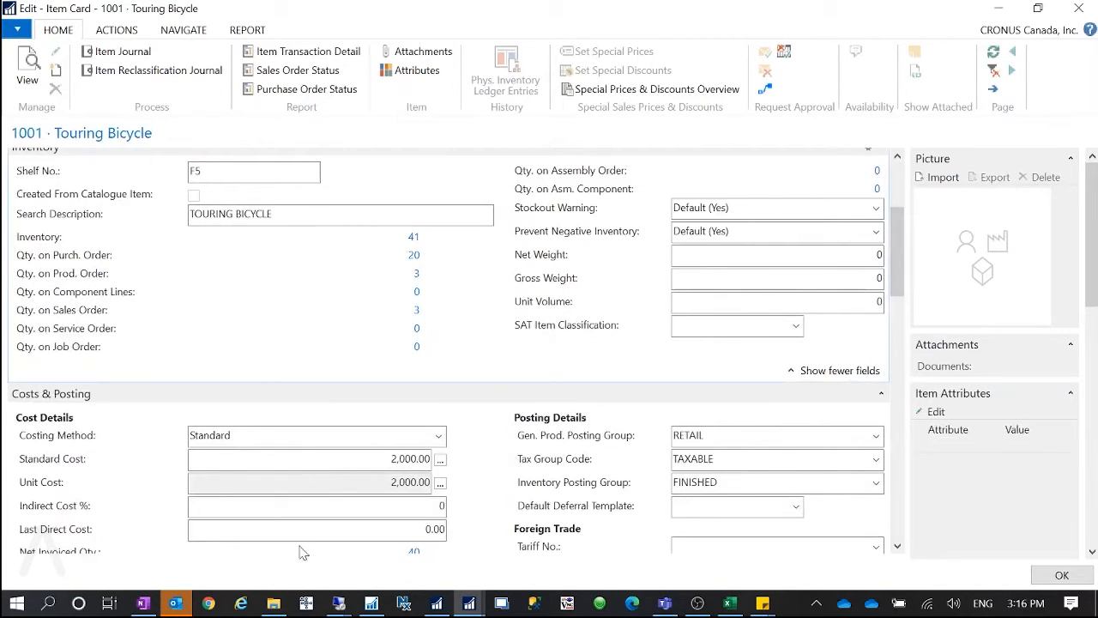
left_click(350, 458)
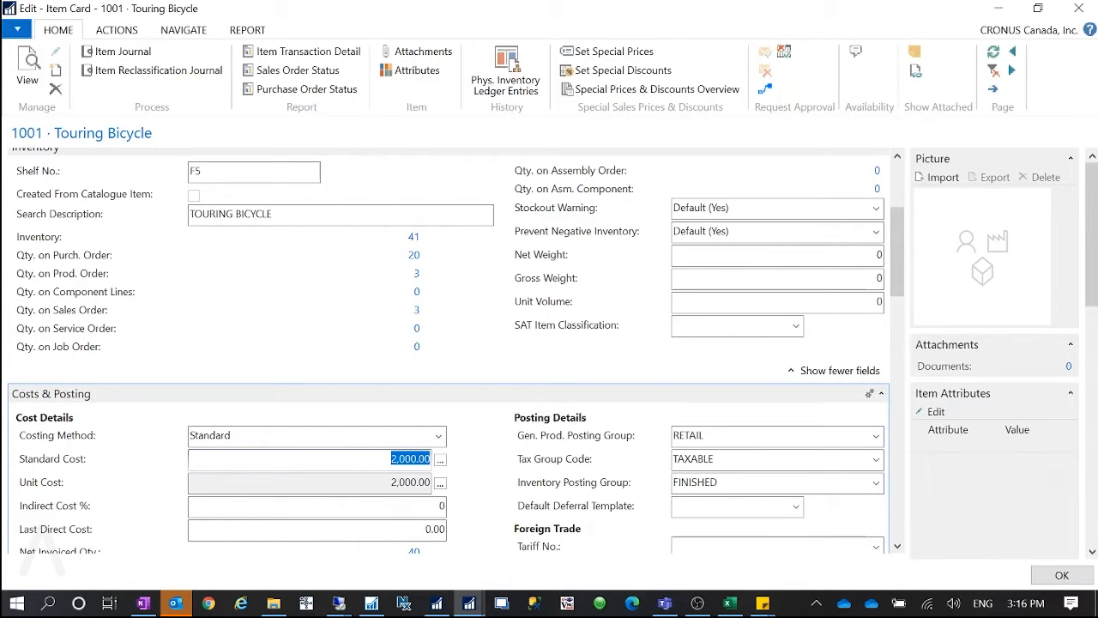
left_click(439, 460)
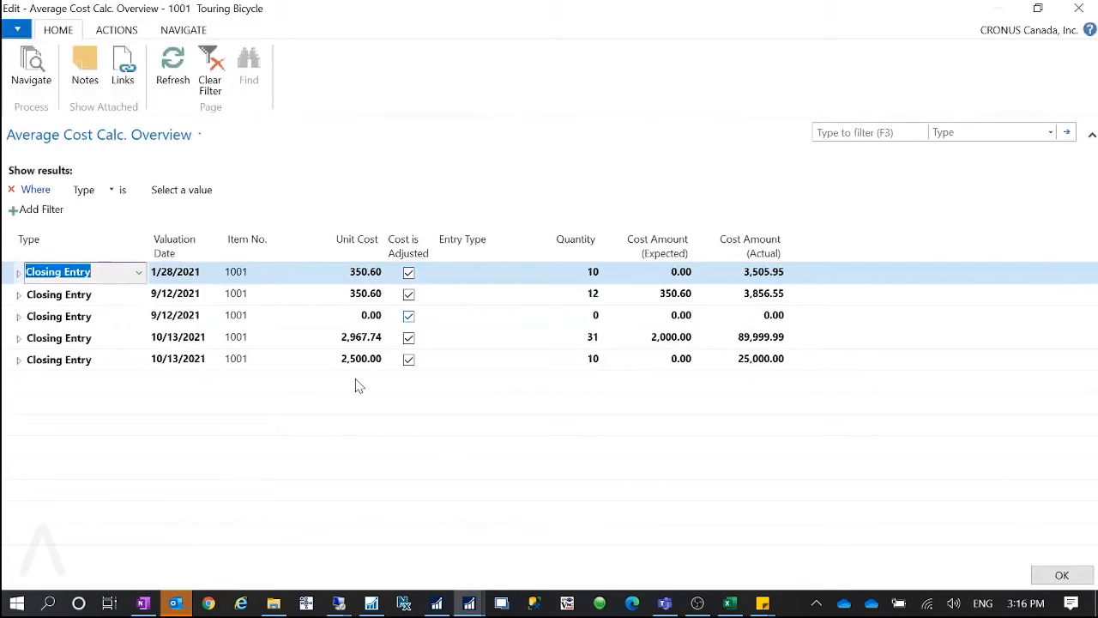
Step: Examine the 10/13/2021 closing entries and their underlying revaluation lines in the average cost calculation overview, and close it
left_click(20, 367)
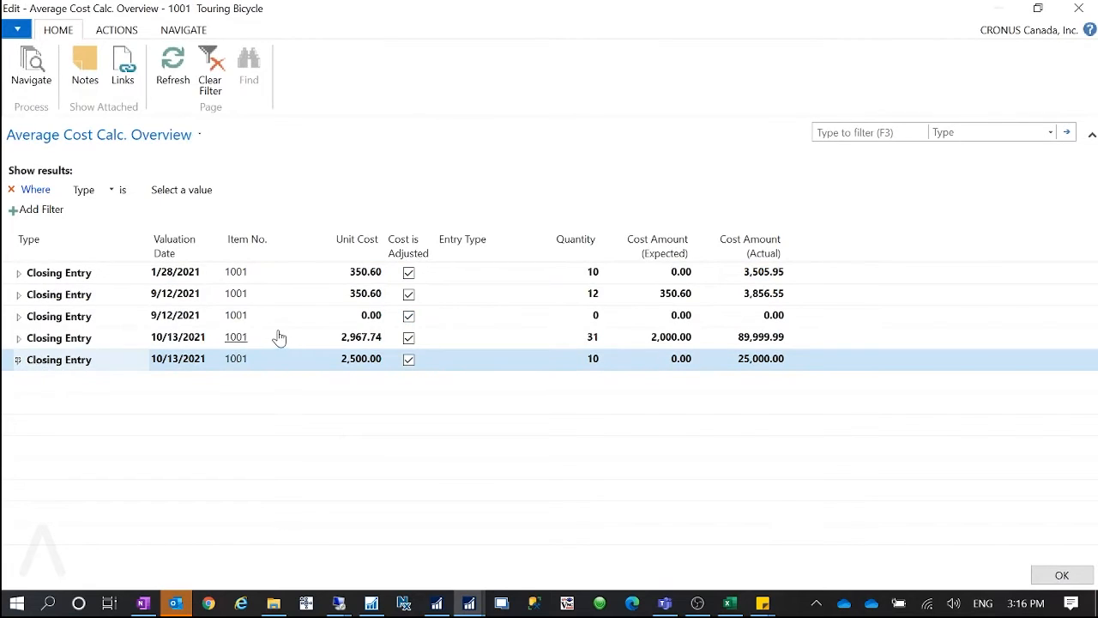
left_click(18, 338)
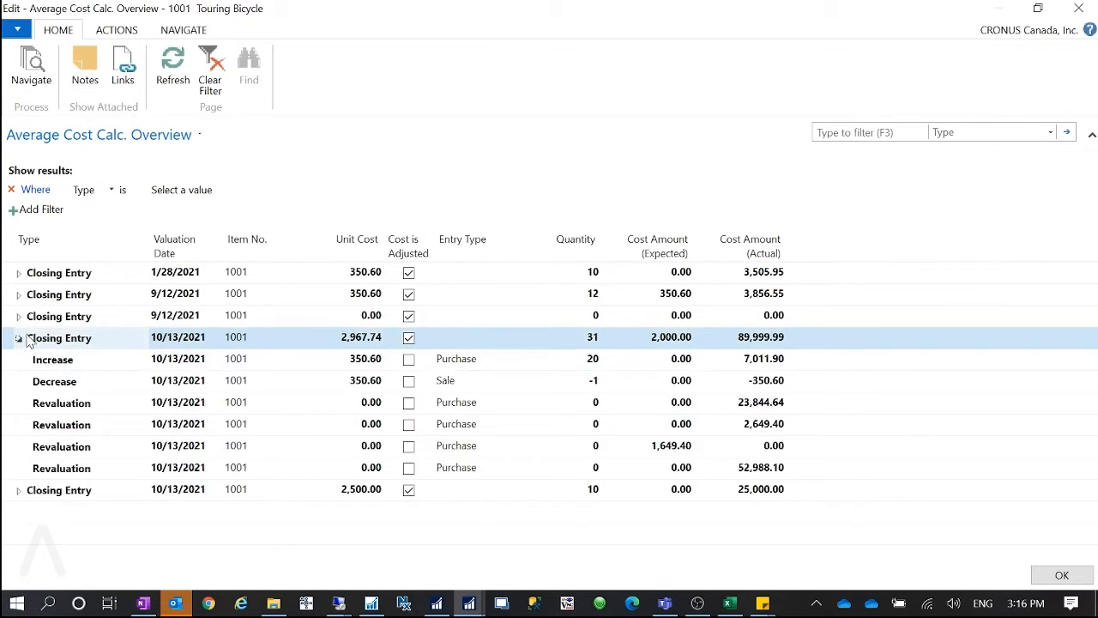
left_click(29, 340)
left_click(19, 338)
left_click(19, 338)
left_click(1078, 8)
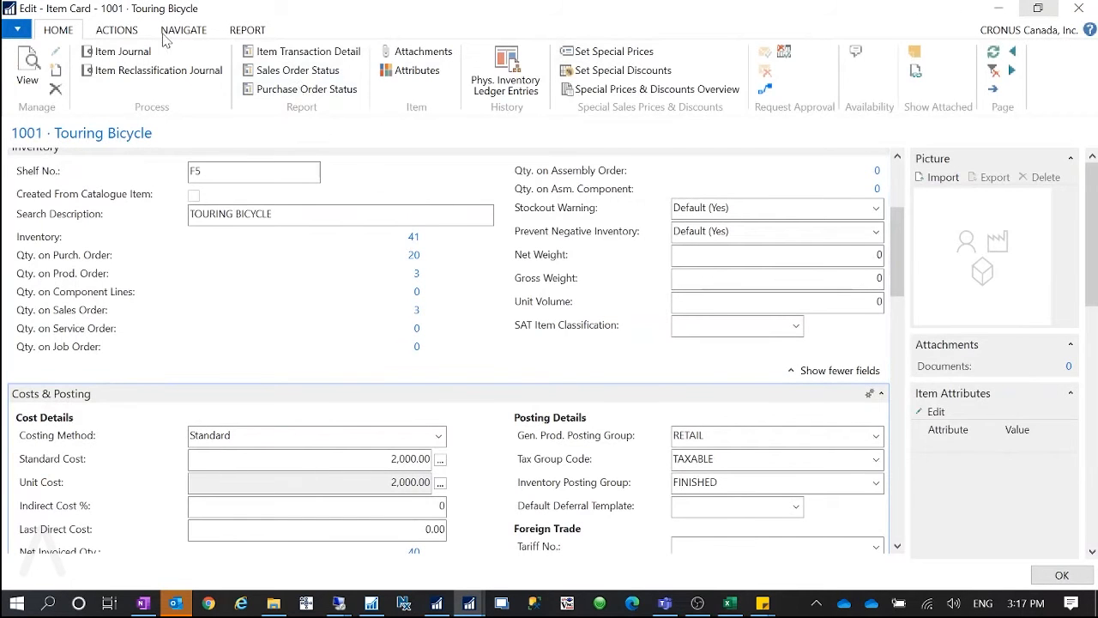
Step: Open the item ledger entries of item 1001 from its item card
left_click(130, 34)
left_click(183, 31)
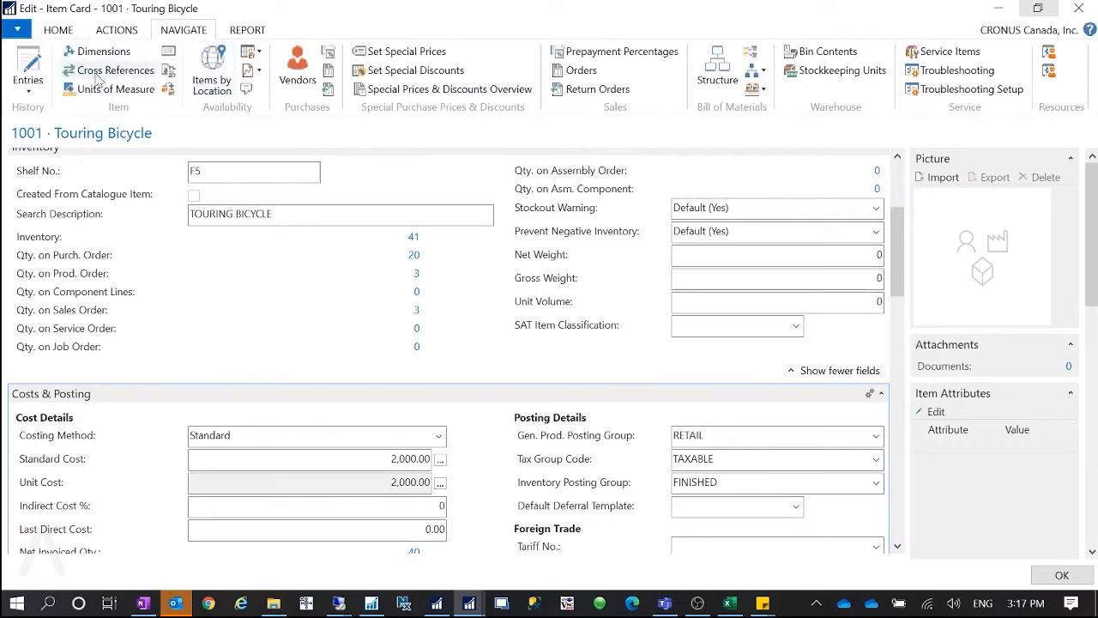
left_click(27, 69)
left_click(69, 109)
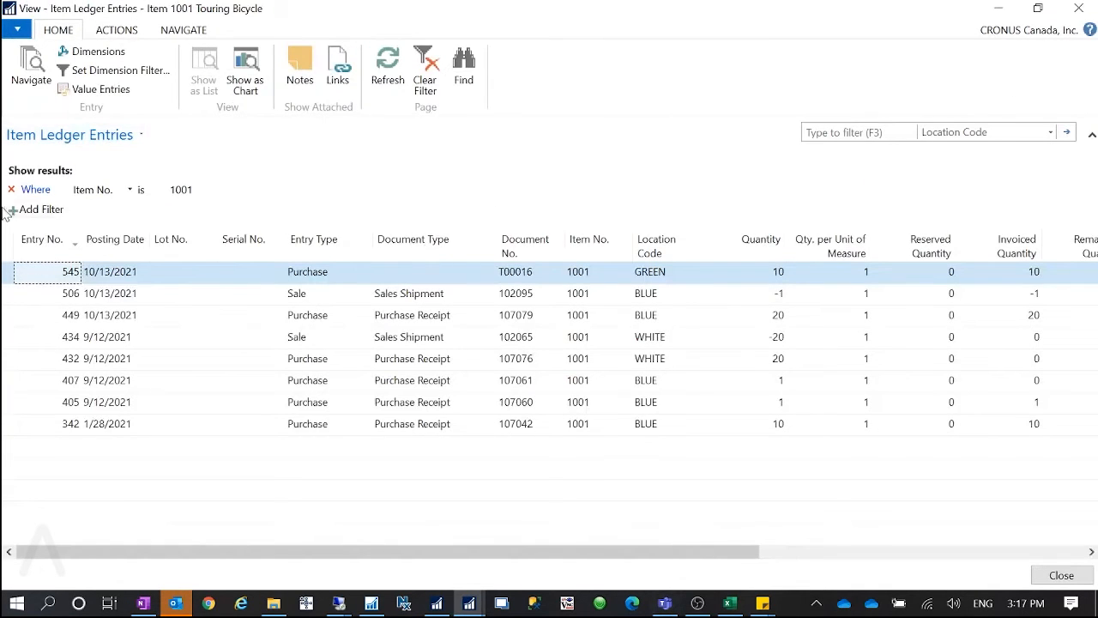
Step: Add a filter to the item ledger entries so that Open is Yes
left_click(38, 209)
left_click(108, 210)
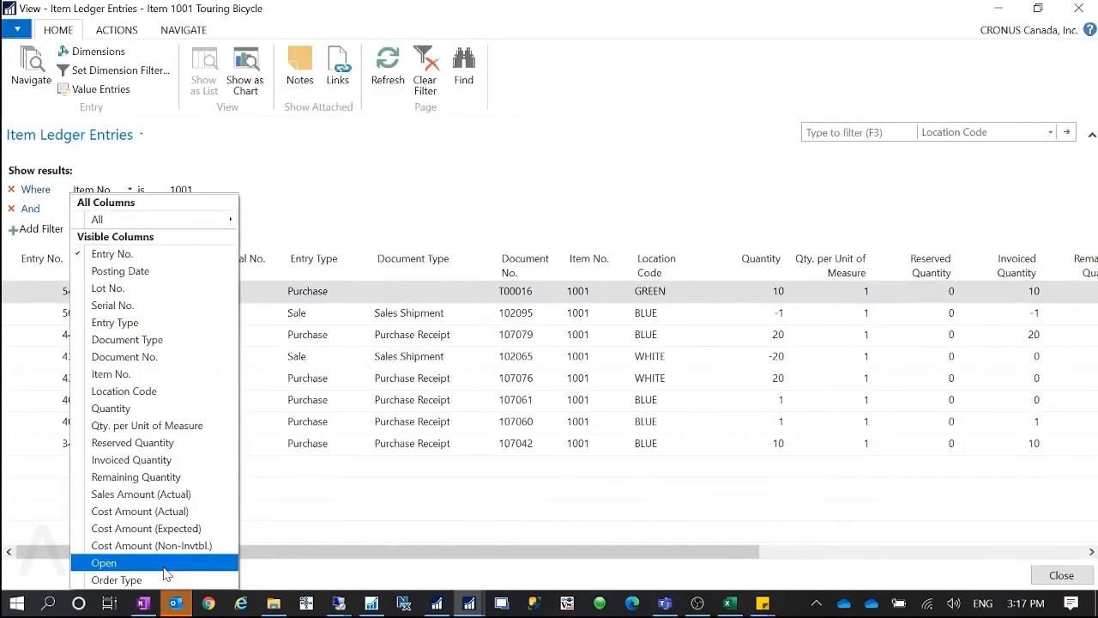
left_click(167, 573)
left_click(229, 209)
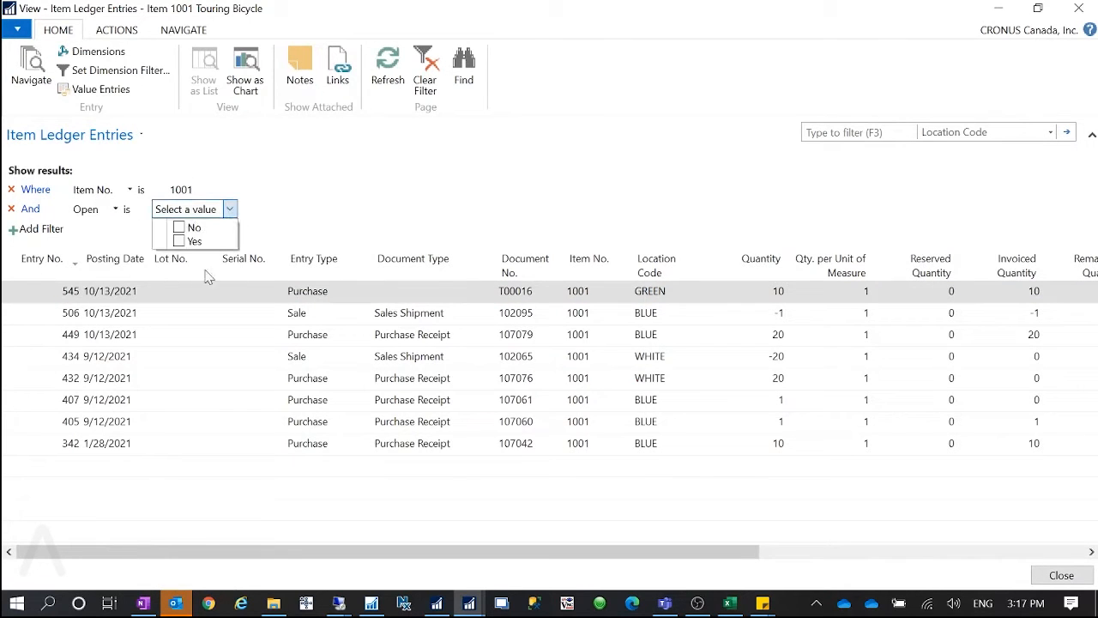
left_click(179, 242)
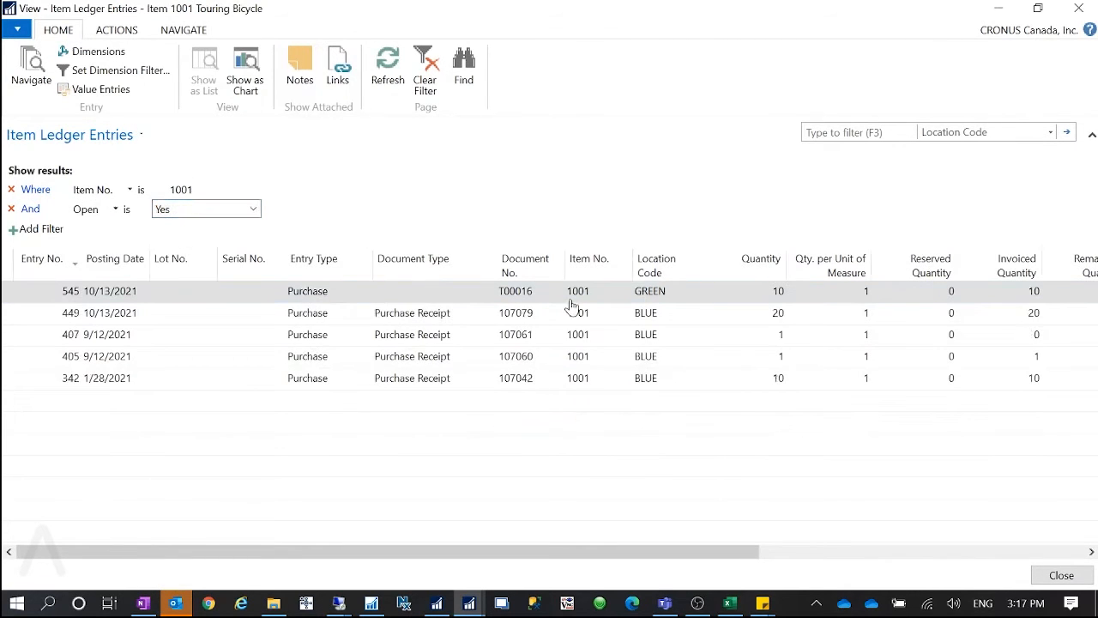
Step: Examine the open BLUE ledger entries, comparing their invoiced quantity, remaining quantity and actual cost amount
left_click(651, 316)
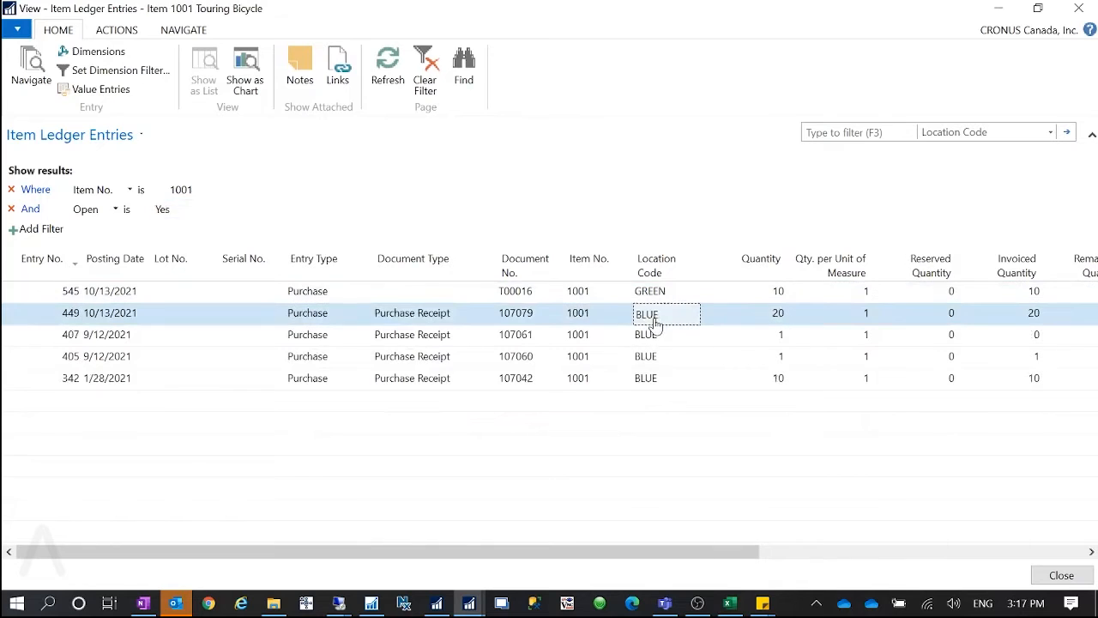
left_click(747, 384, "shift")
left_click(676, 316)
left_click(693, 385)
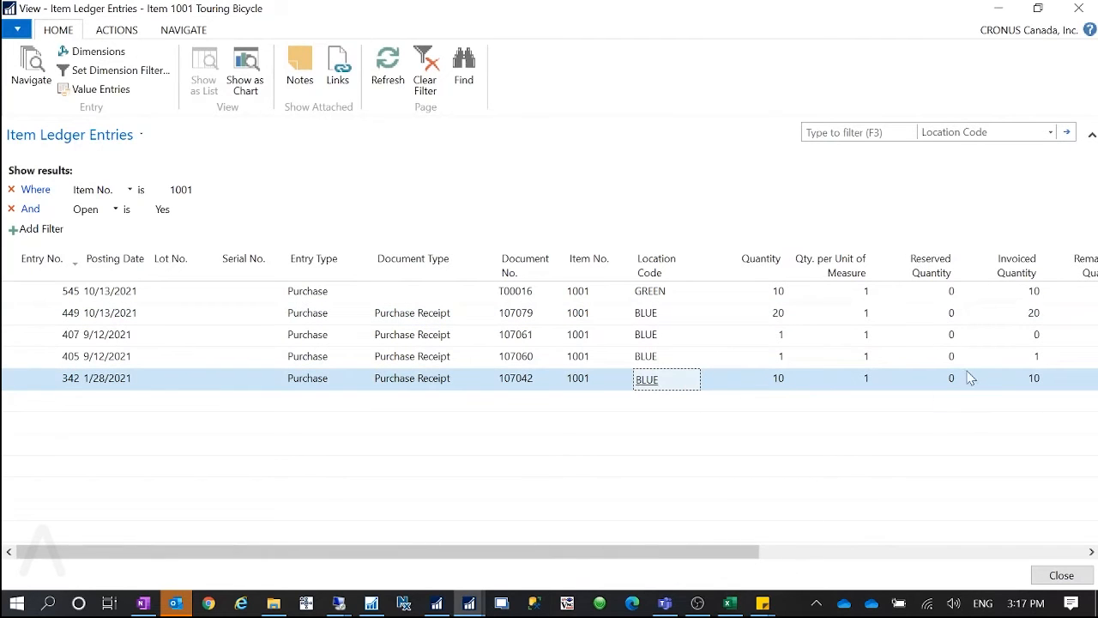
scroll(961, 369, "right", 3)
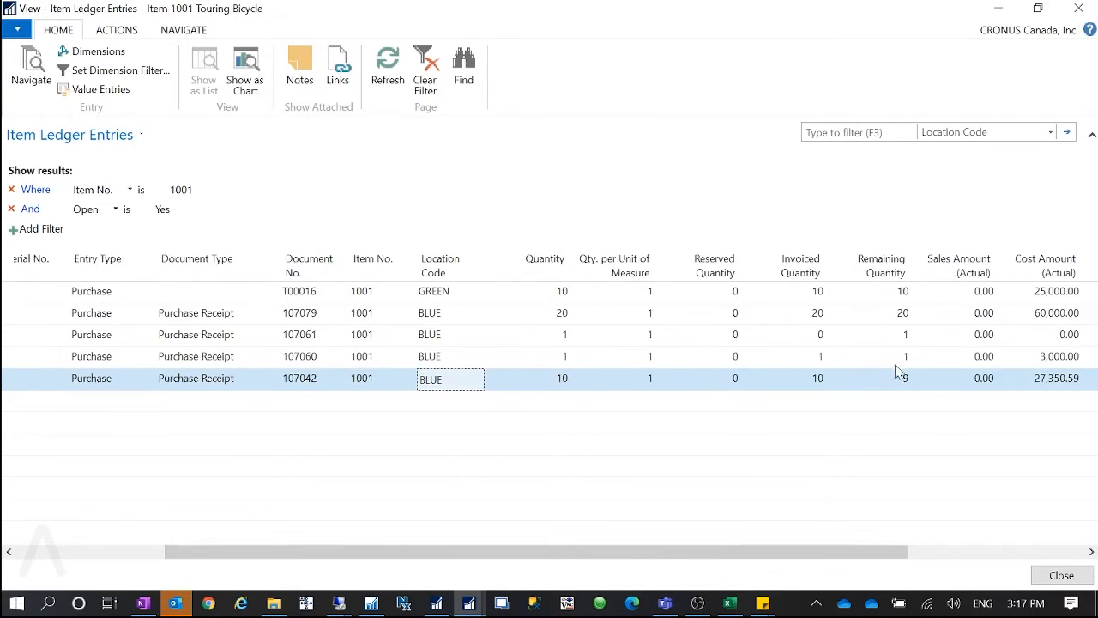
left_click(901, 314)
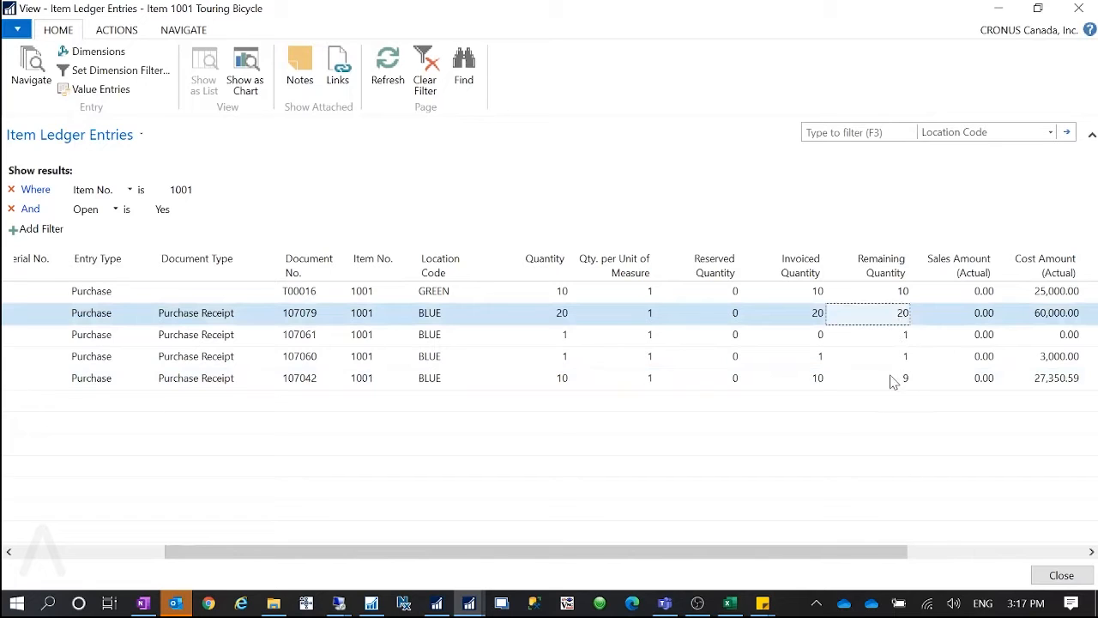
left_click(810, 359)
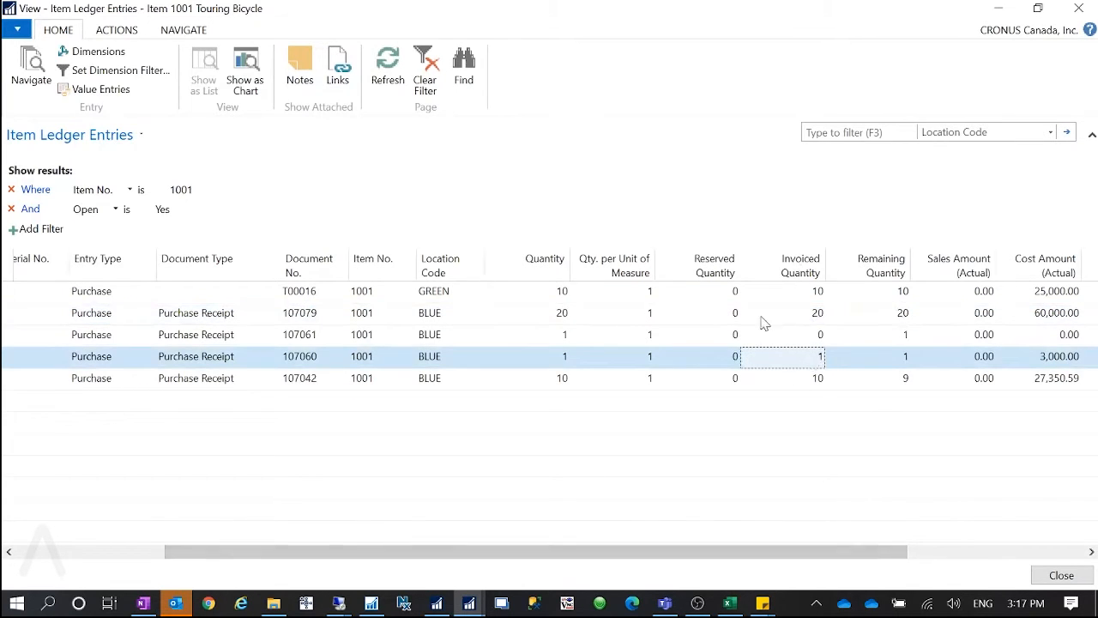
Step: Examine the posting dates, invoiced quantities and remaining quantities of item 1001's open purchase receipt entries, and close the ledger entries
left_click(785, 336)
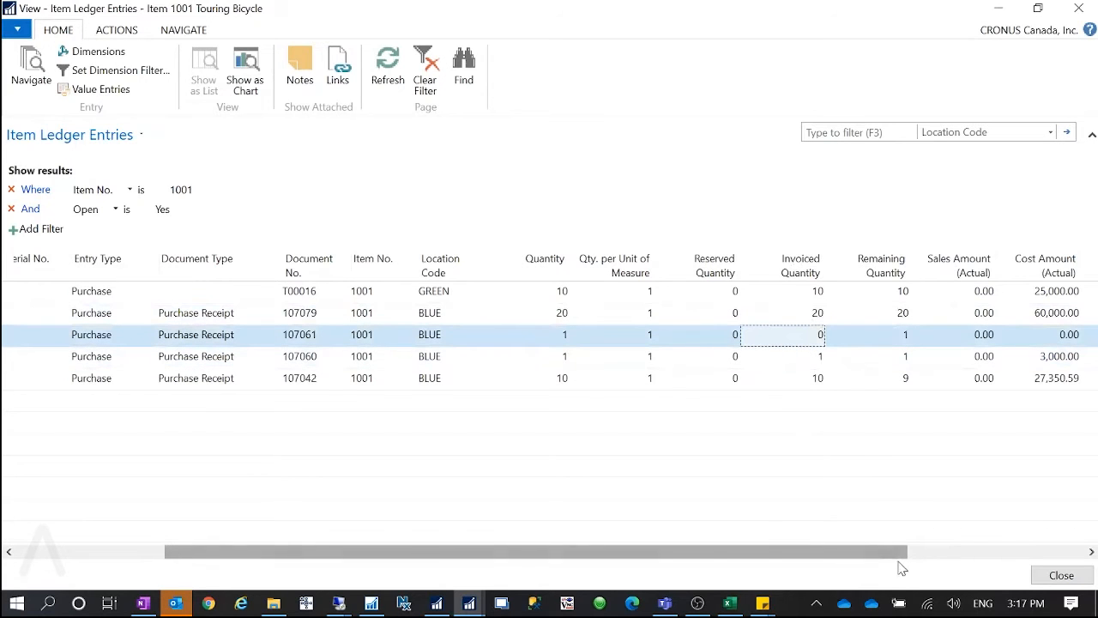
left_click_drag(900, 553, 680, 553)
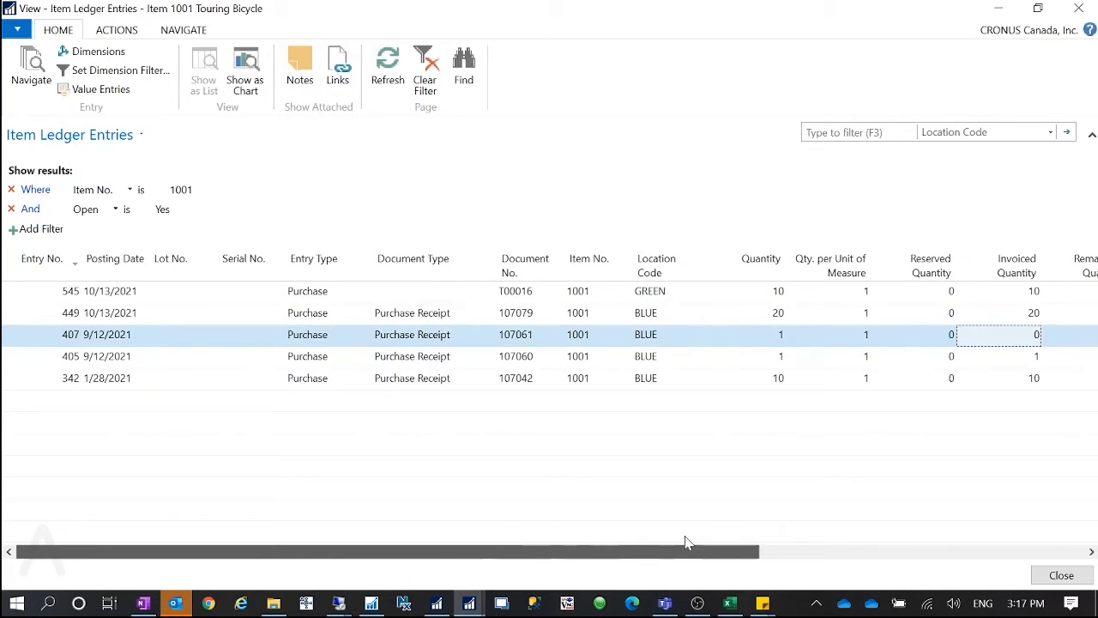
left_click_drag(751, 554, 879, 517)
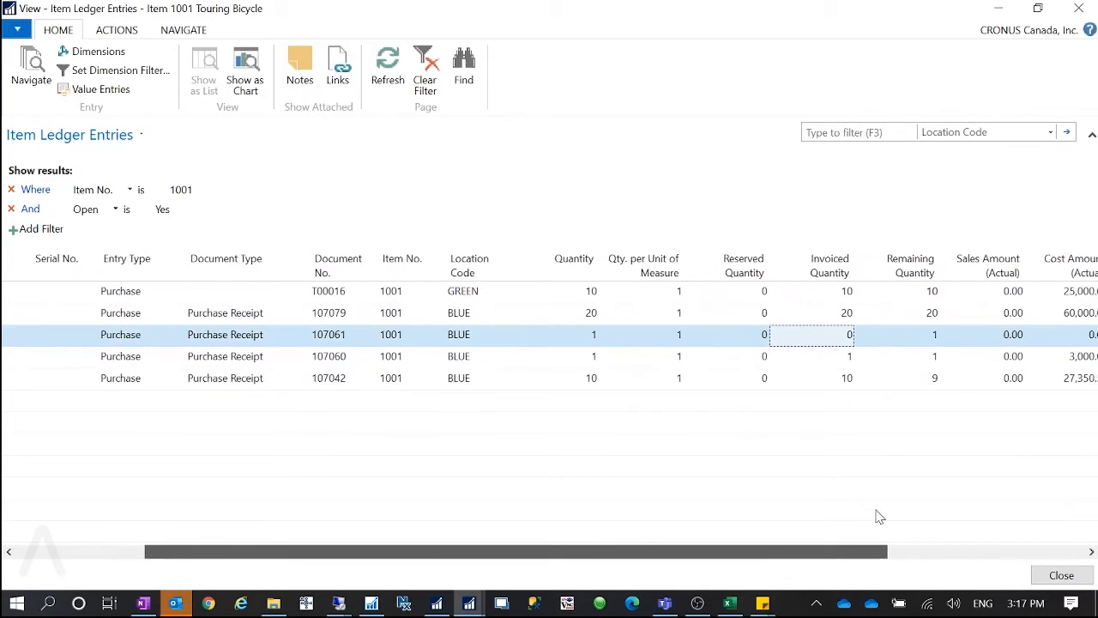
key("Up")
left_click(844, 385)
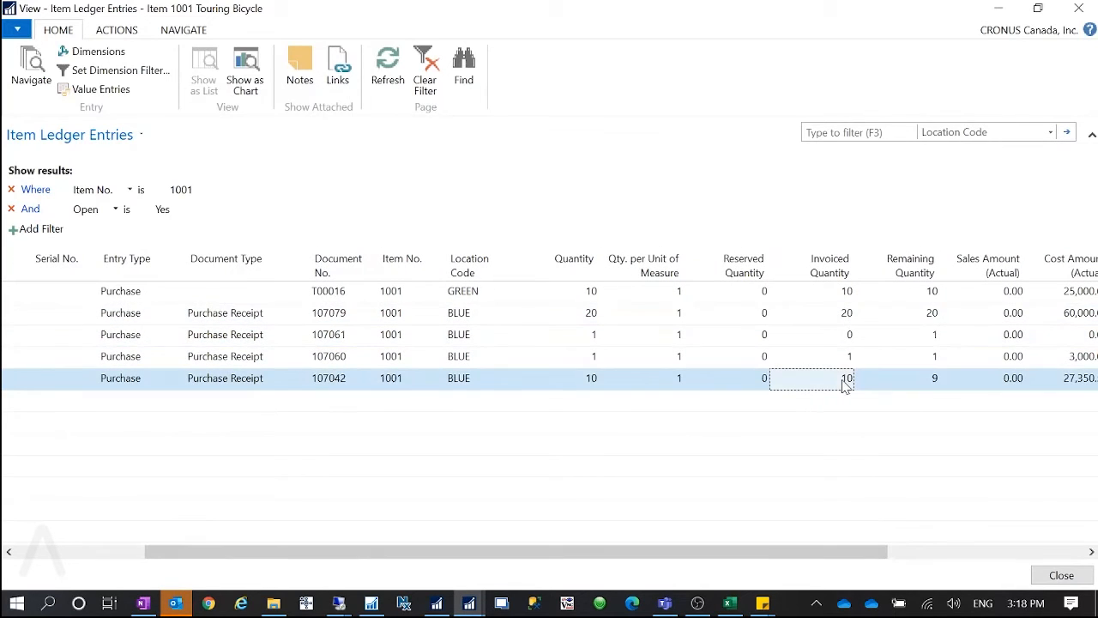
left_click(830, 316)
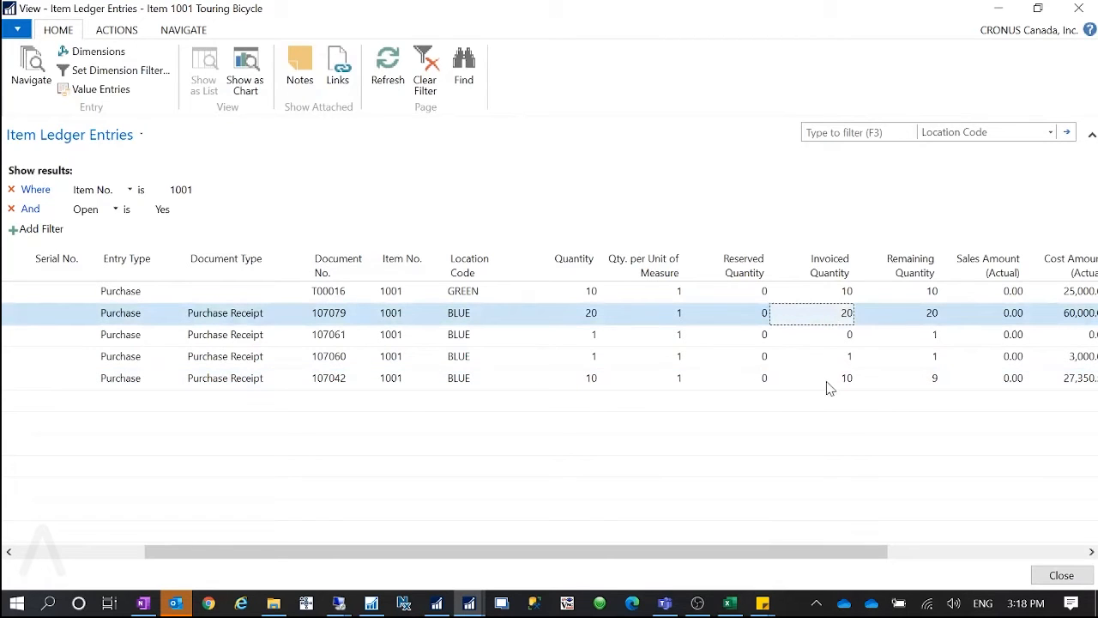
left_click(830, 383)
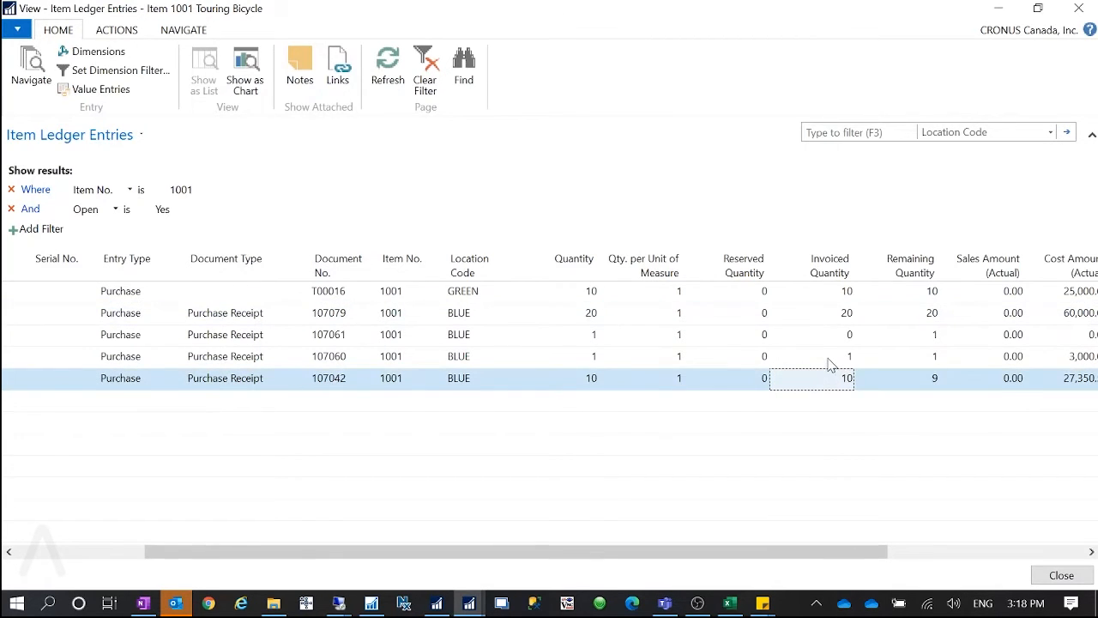
left_click(830, 362)
left_click(830, 339)
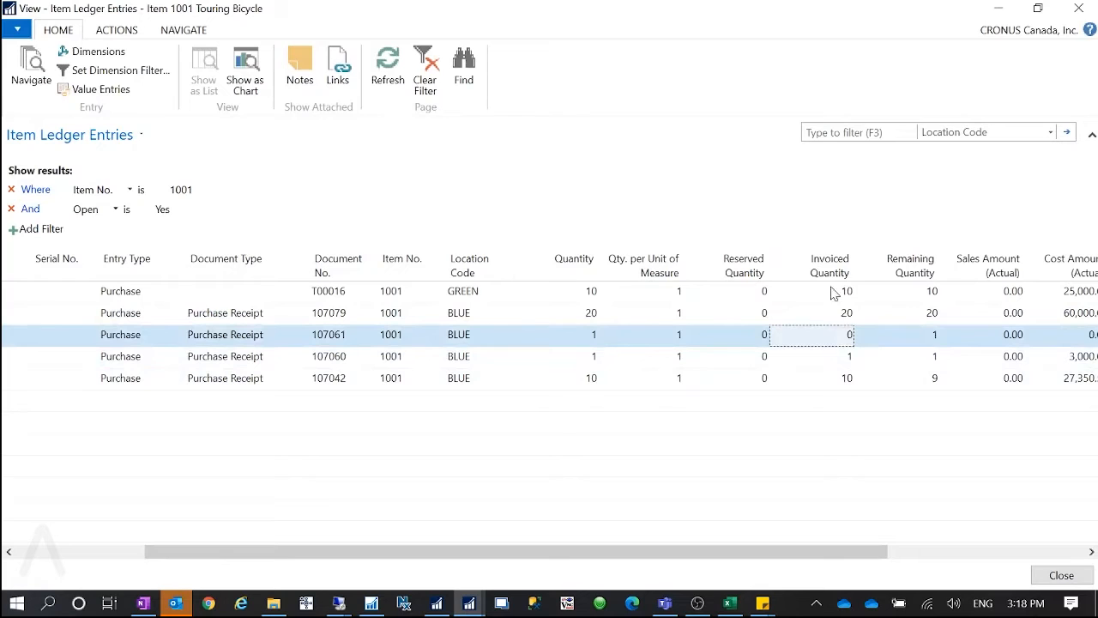
left_click(837, 359)
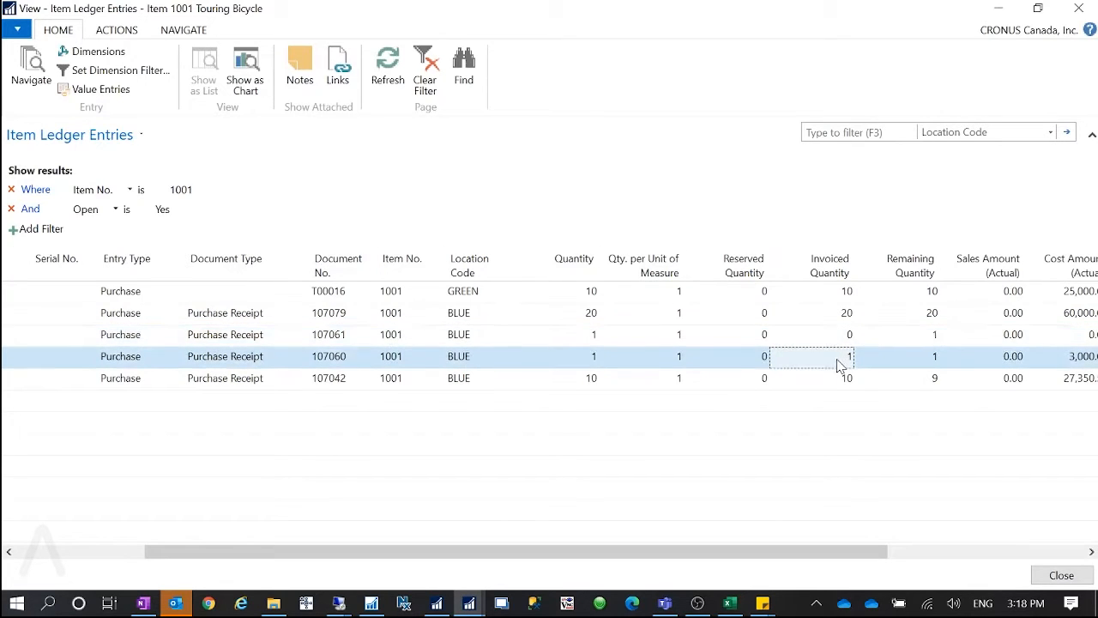
left_click(499, 340)
left_click_drag(772, 551, 429, 559)
key("Escape")
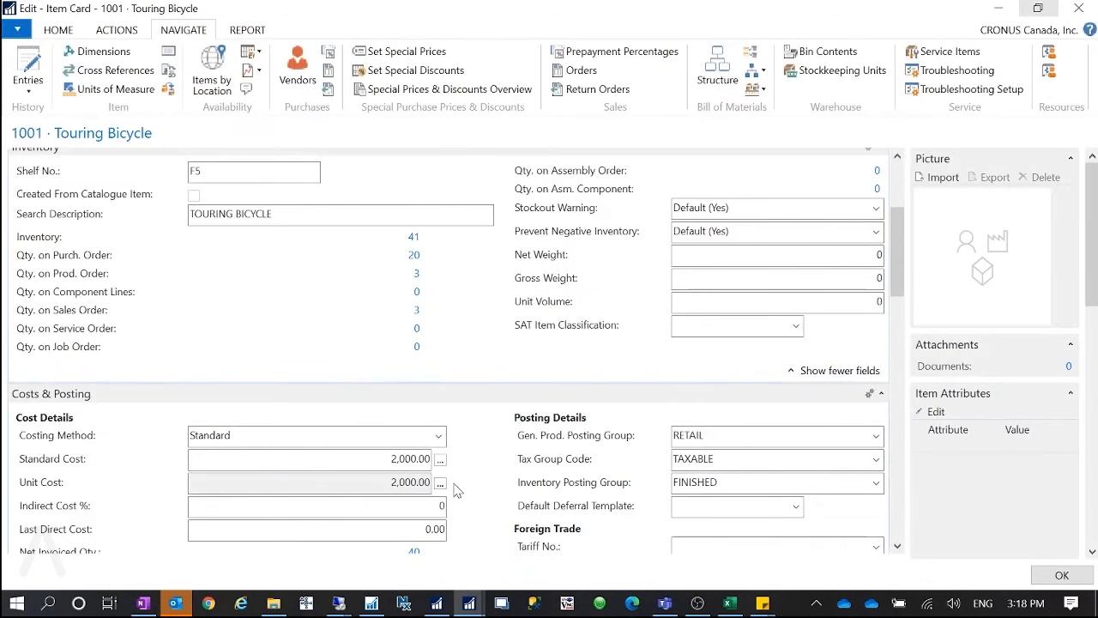
Step: Examine the average cost calculation overviews behind the Standard Cost and Unit Cost fields of item 1001, closing each one
scroll(480, 465, "down", 3)
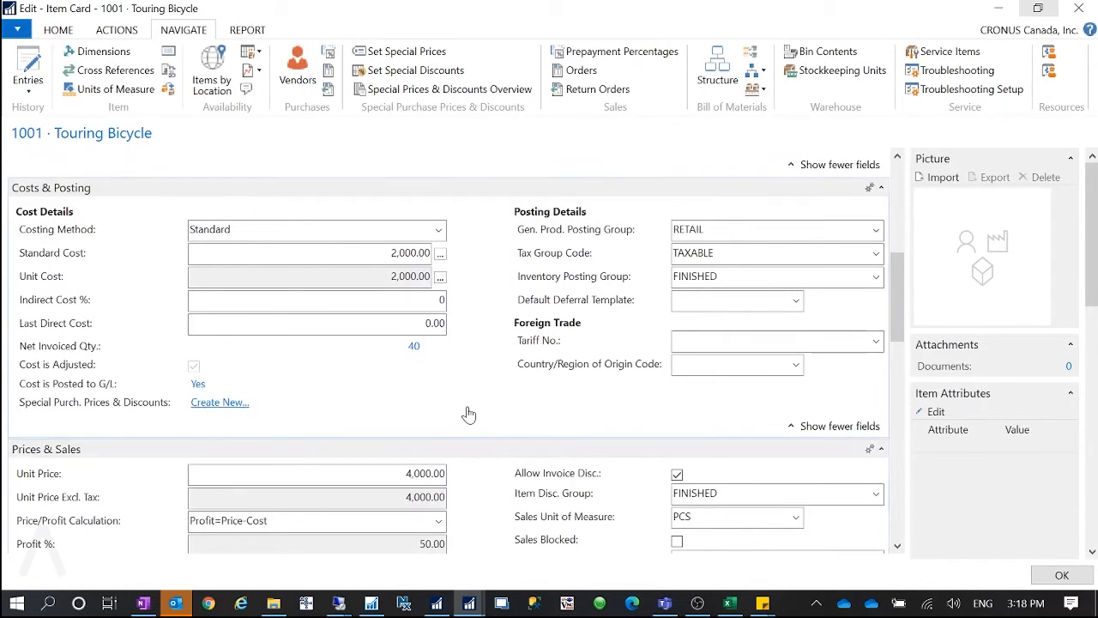
scroll(471, 413, "up", 2)
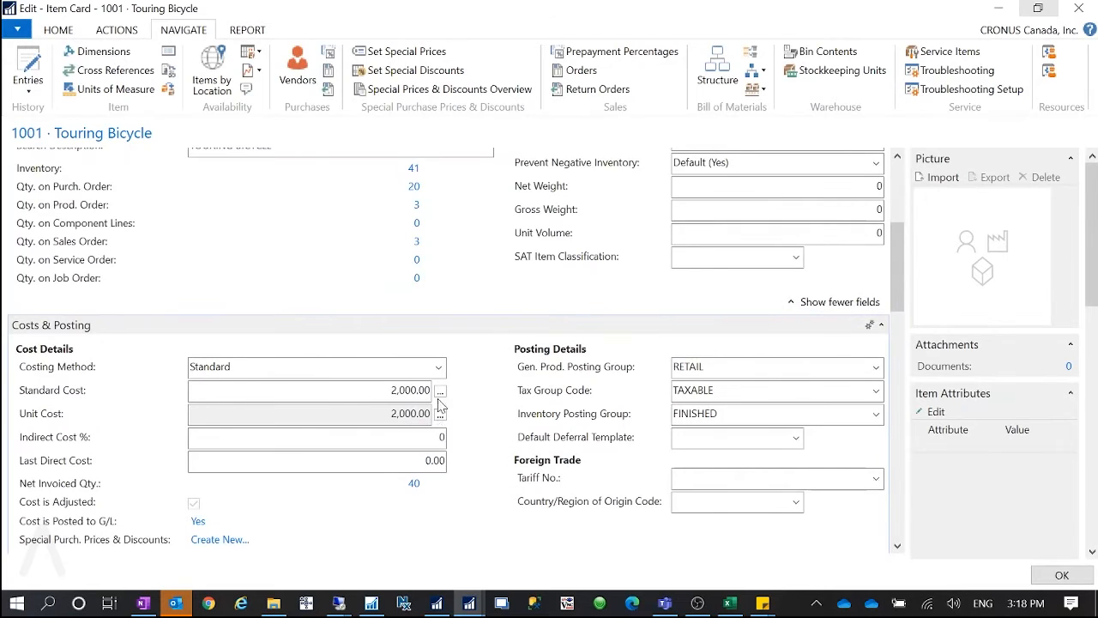
left_click(440, 390)
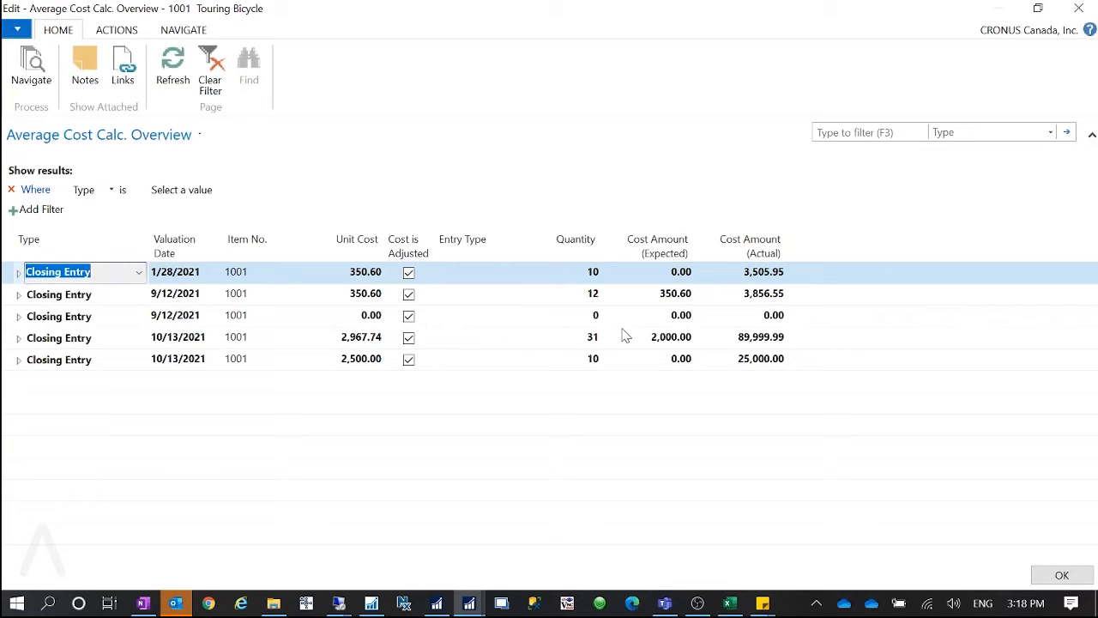
key("Escape")
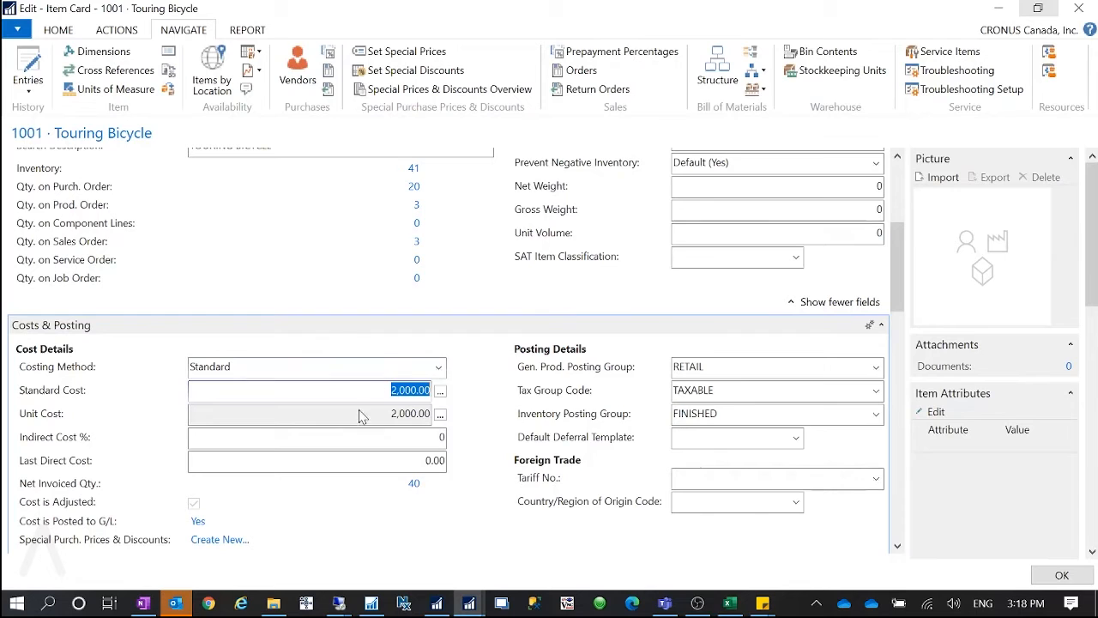
mouse_move(531, 377)
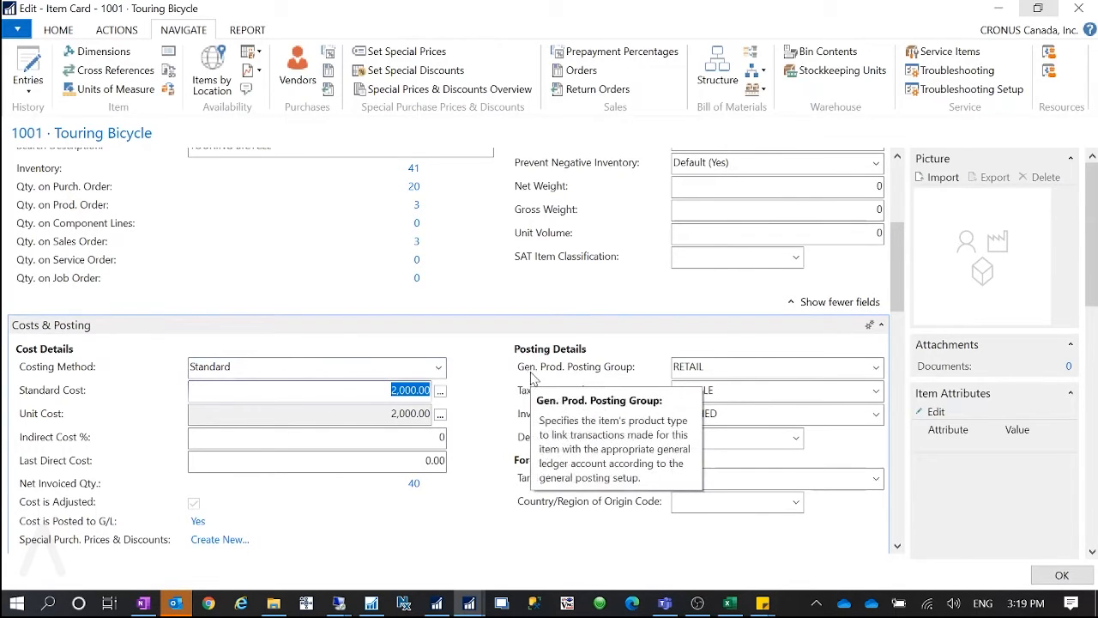
left_click(439, 413)
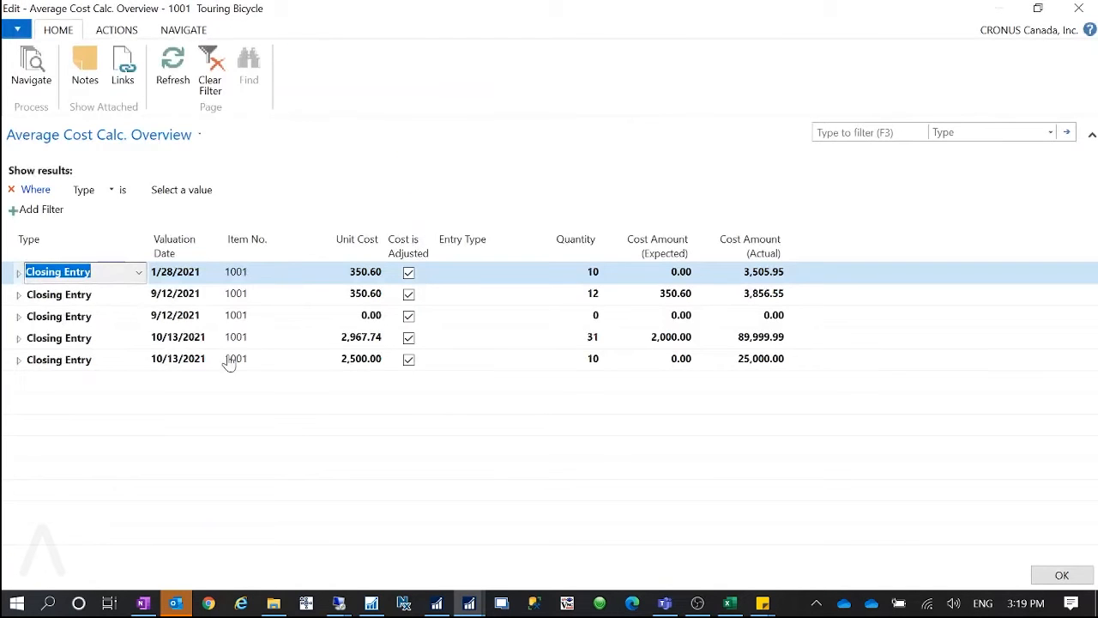
left_click(1062, 574)
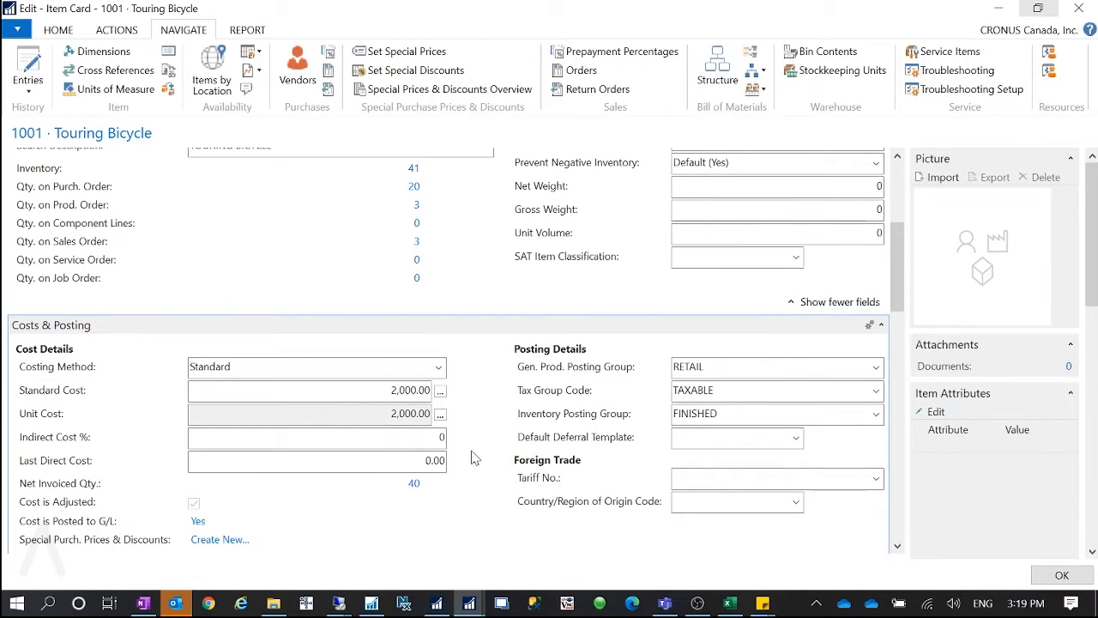
Step: Open item 1001's stockkeeping units and compare the standard and unit costs on the BLUE and GREEN cards
mouse_move(899, 262)
left_mouse_down()
mouse_move(905, 203)
mouse_move(903, 248)
left_mouse_up()
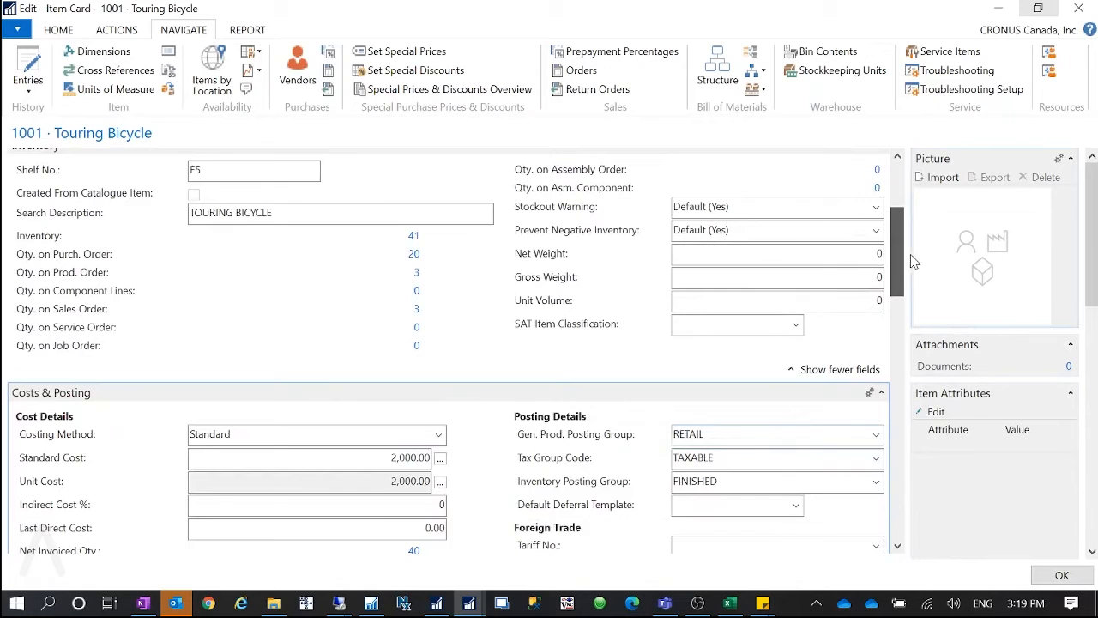
left_click(822, 73)
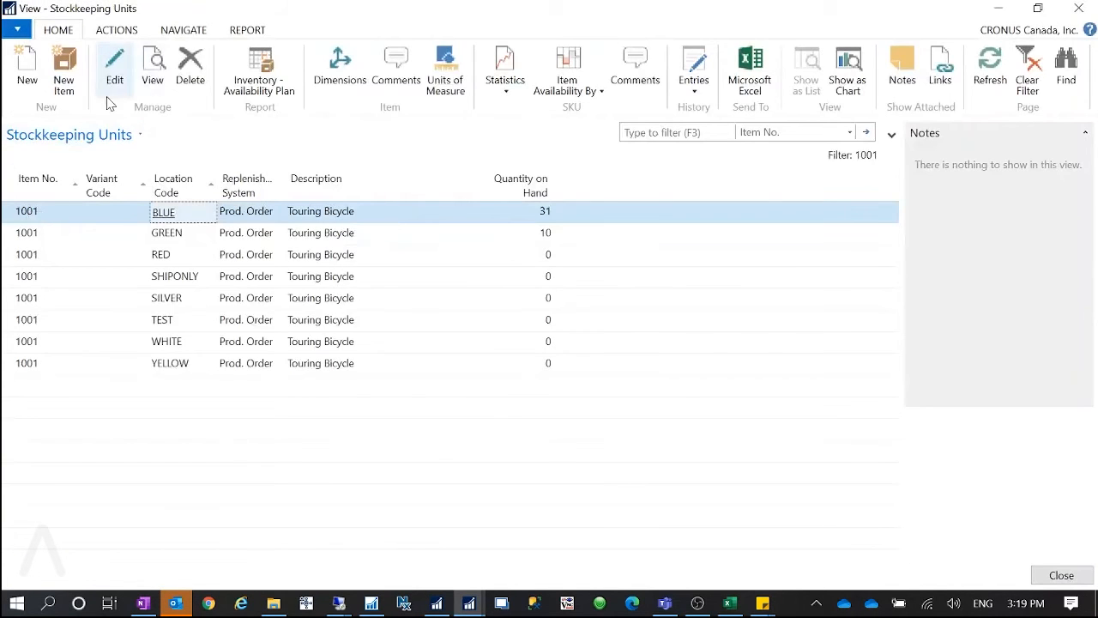
left_click(113, 86)
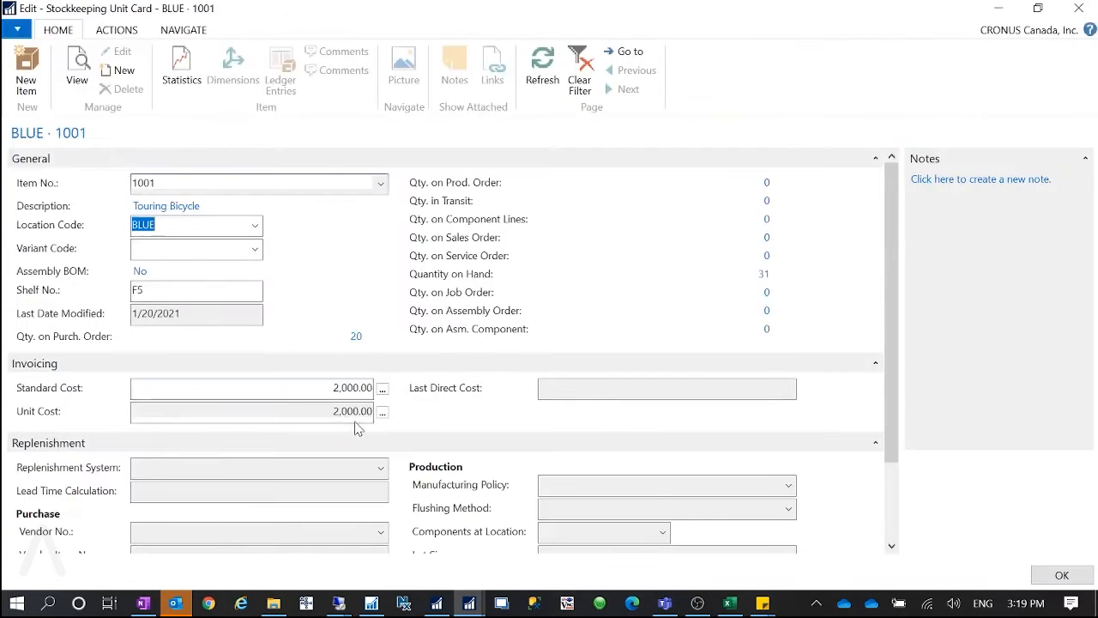
left_click(352, 387)
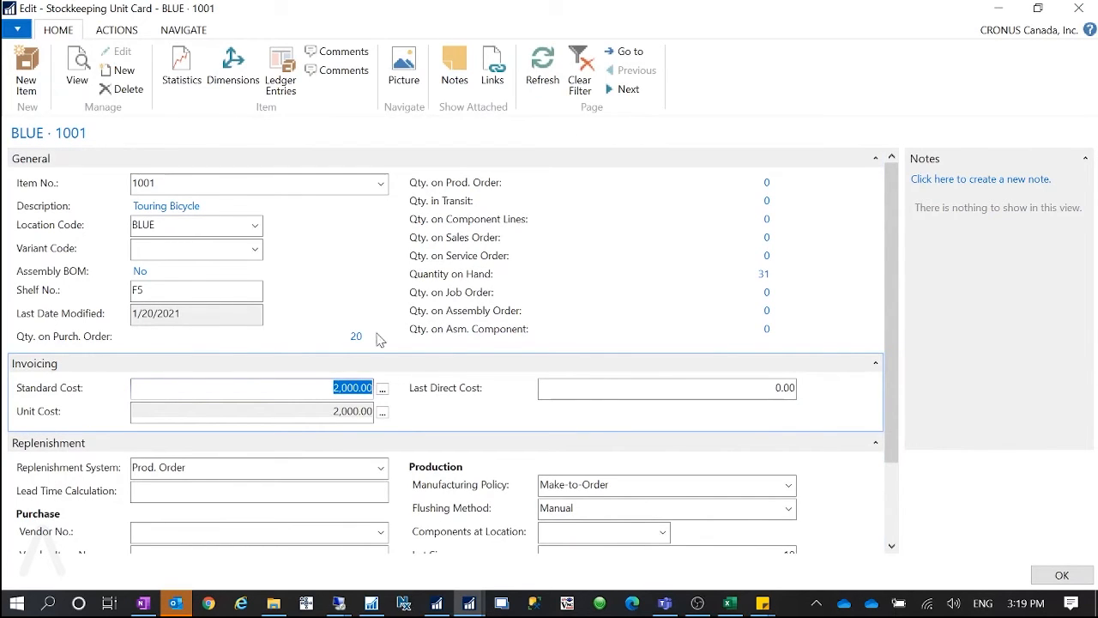
left_click(626, 89)
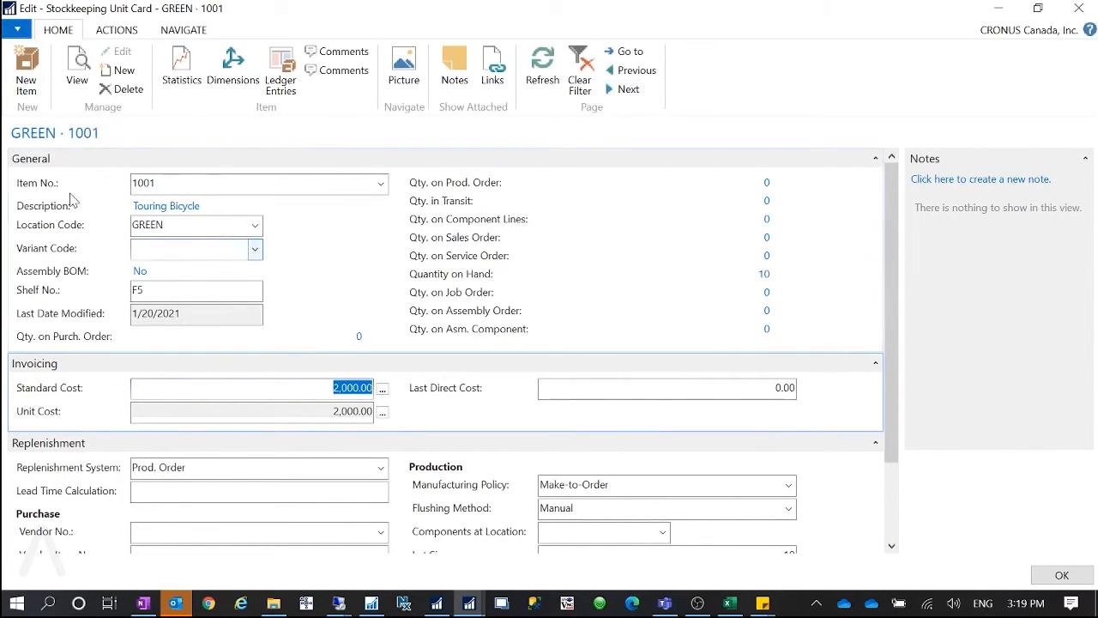
Step: Inspect the average cost calculation overview for the GREEN stockkeeping unit's unit cost, and return to the item card
left_click(383, 408)
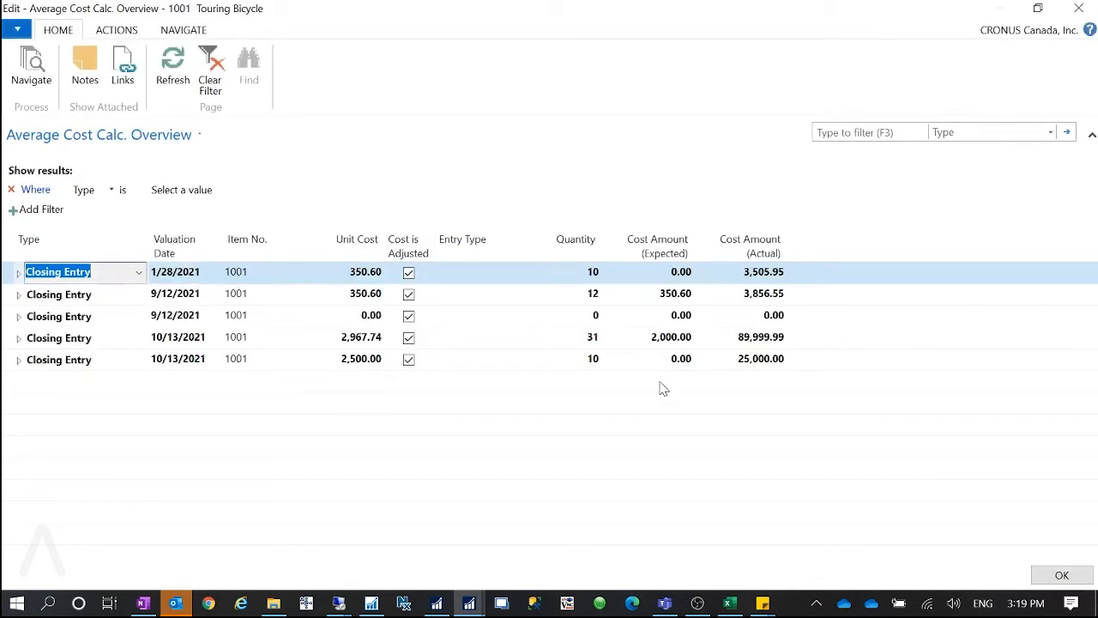
left_click(1078, 7)
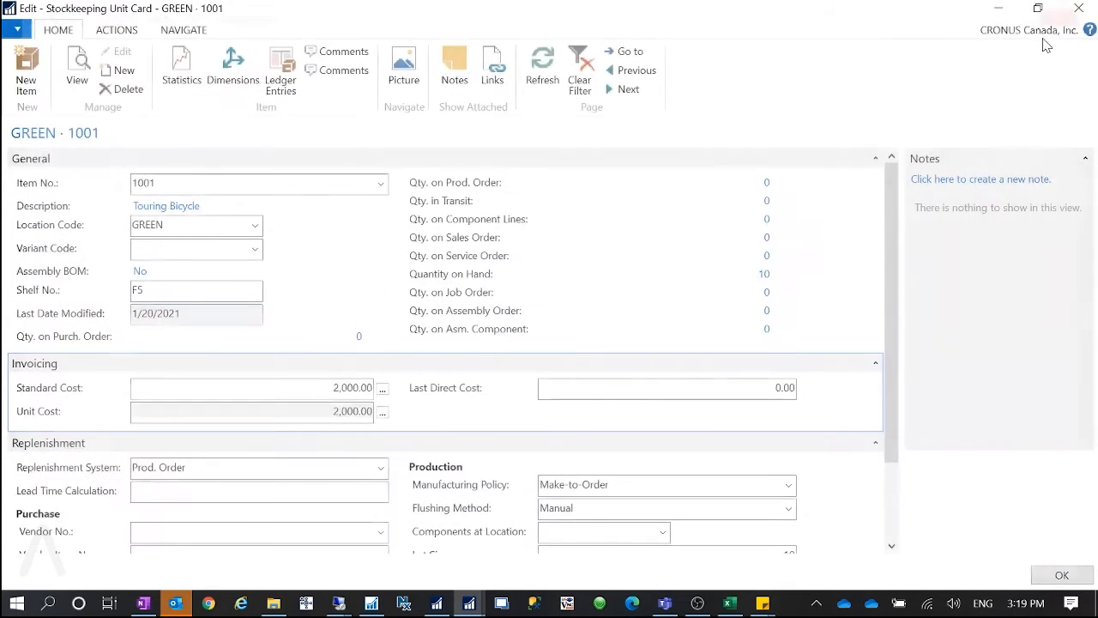
left_click(1078, 8)
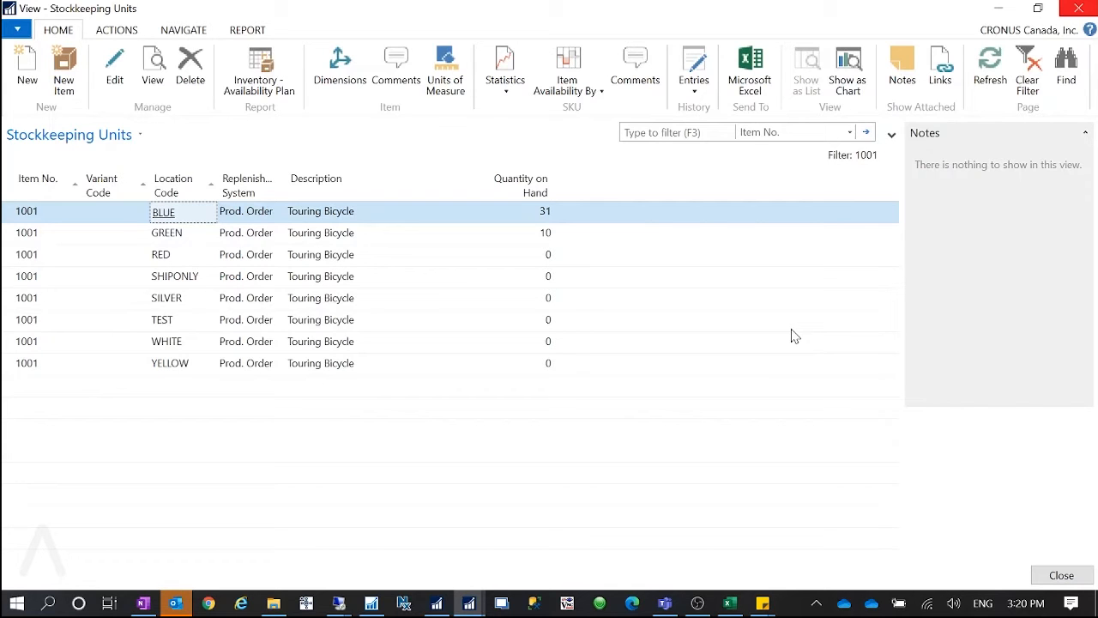
left_click(1076, 8)
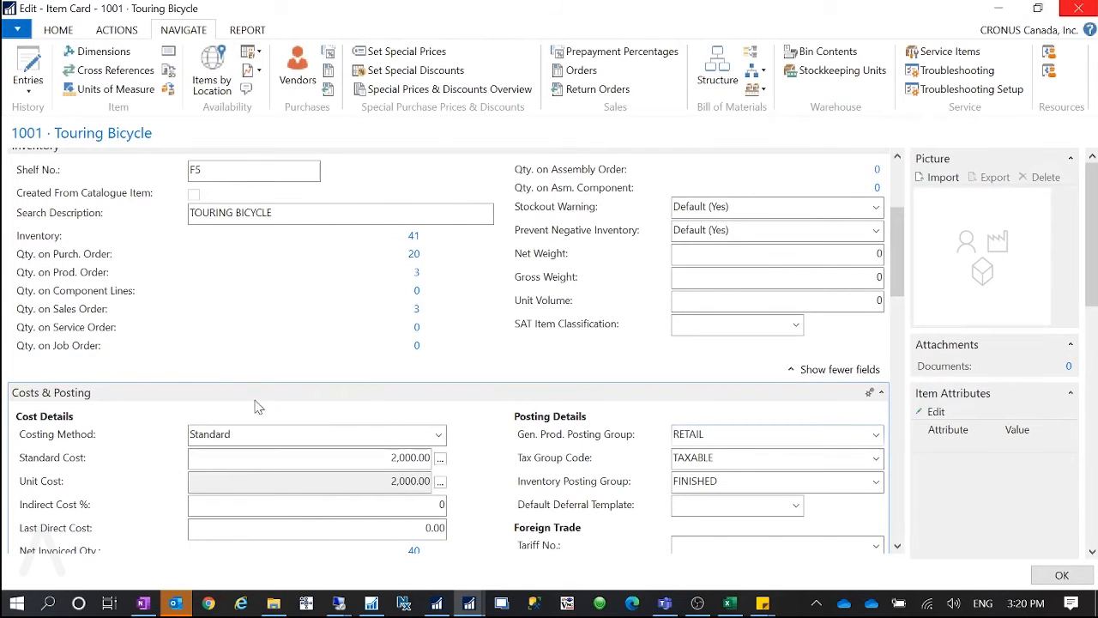
Step: Review the standard cost, posting and pricing fields on item 1001's card, and close the card
left_click(245, 464)
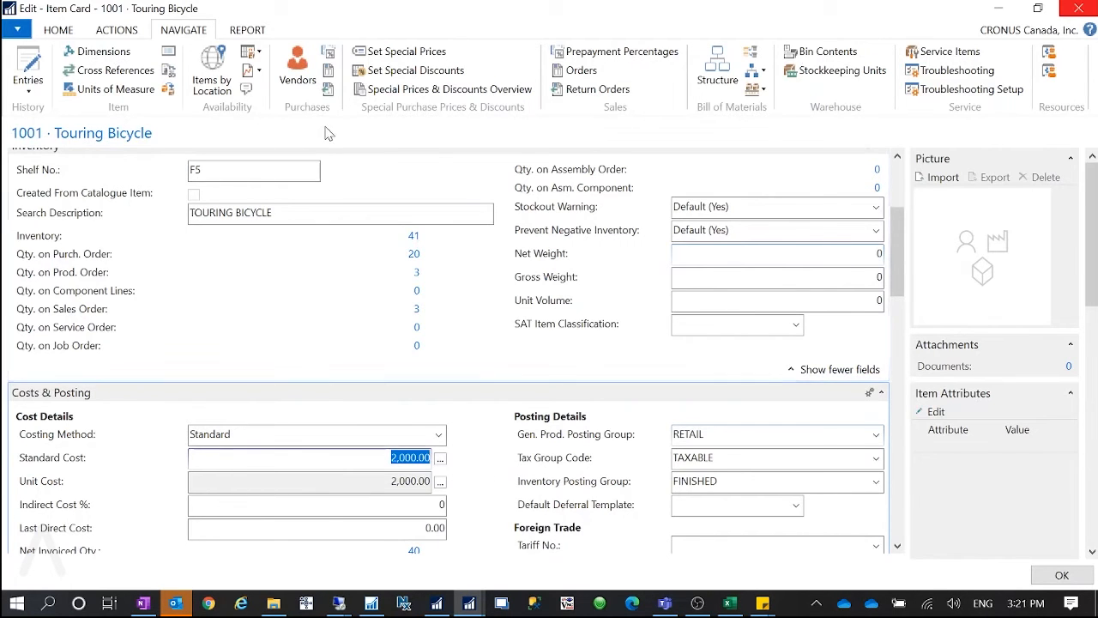
scroll(277, 275, "up", 3)
scroll(284, 277, "down", 7)
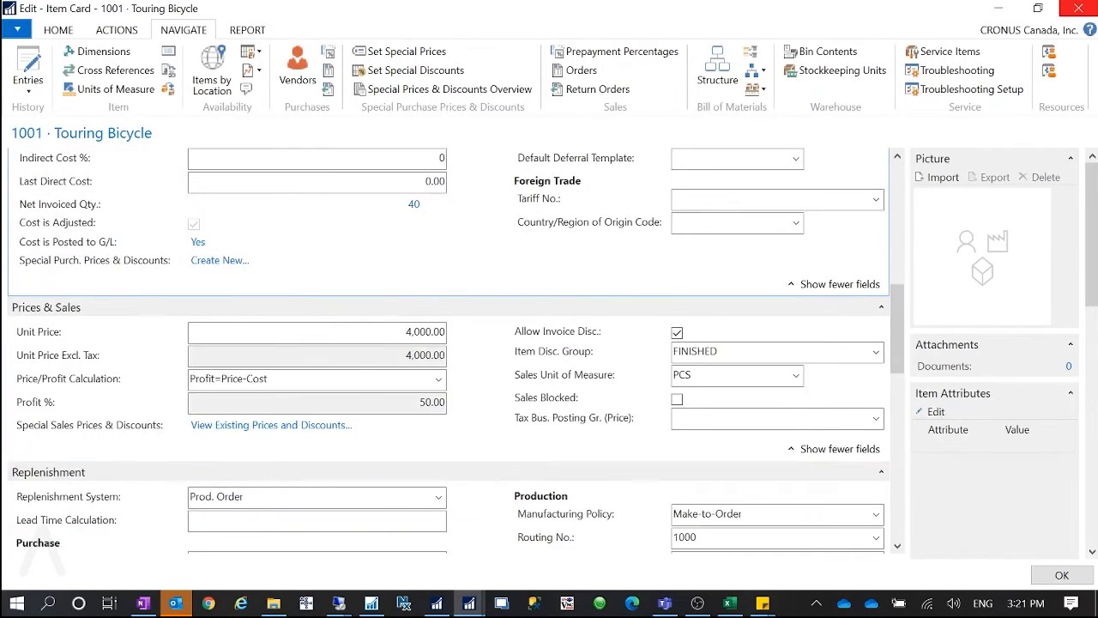
scroll(476, 359, "up", 3)
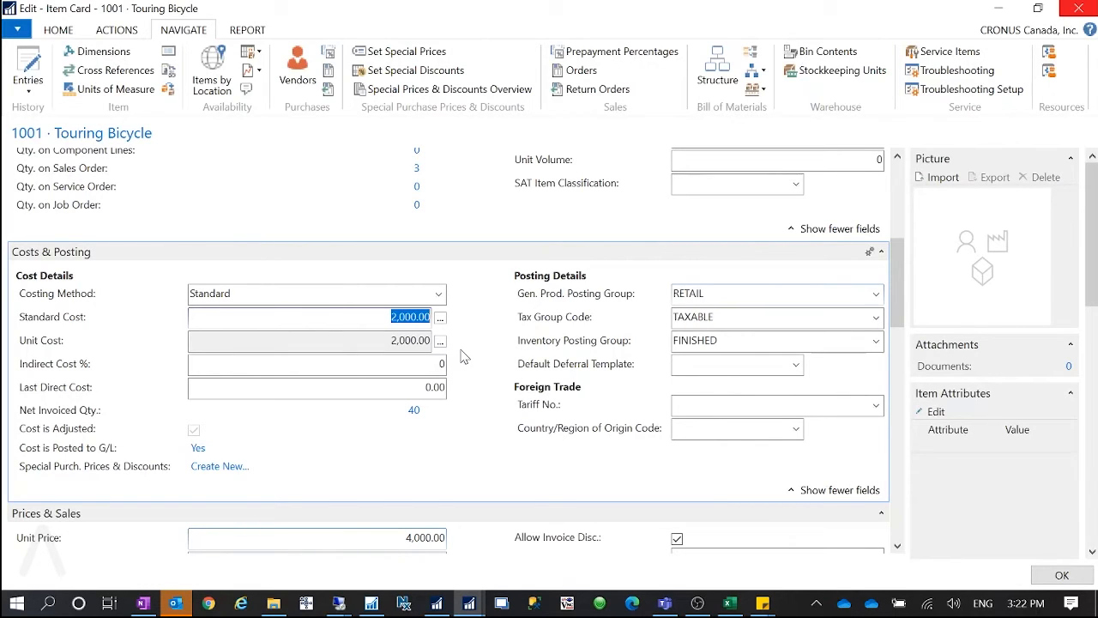
key("Escape")
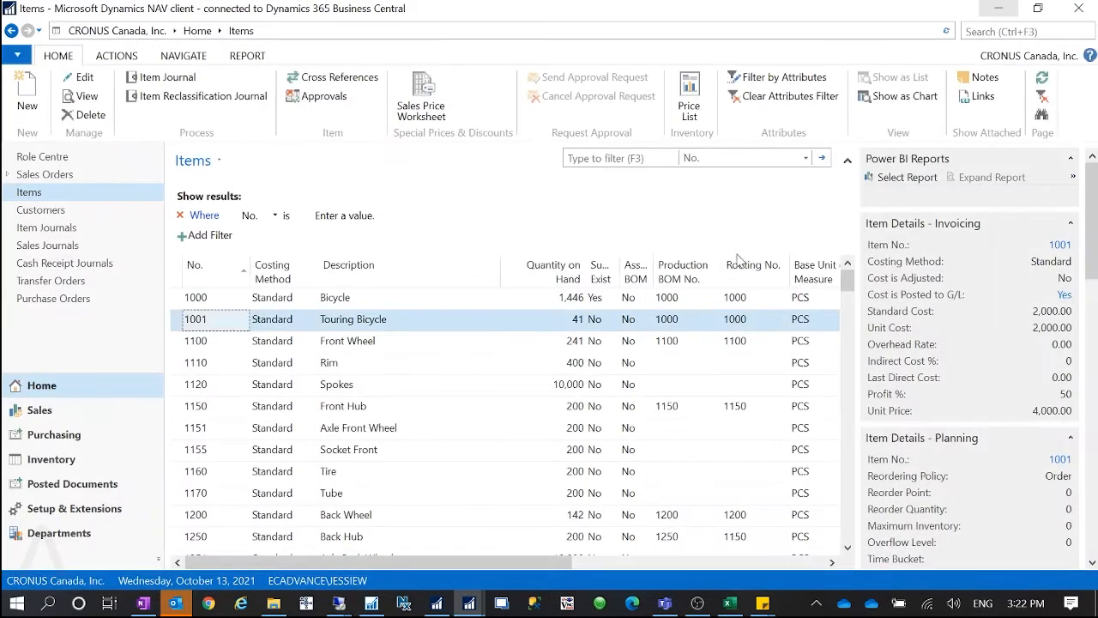
key("ctrl+F3")
type("c")
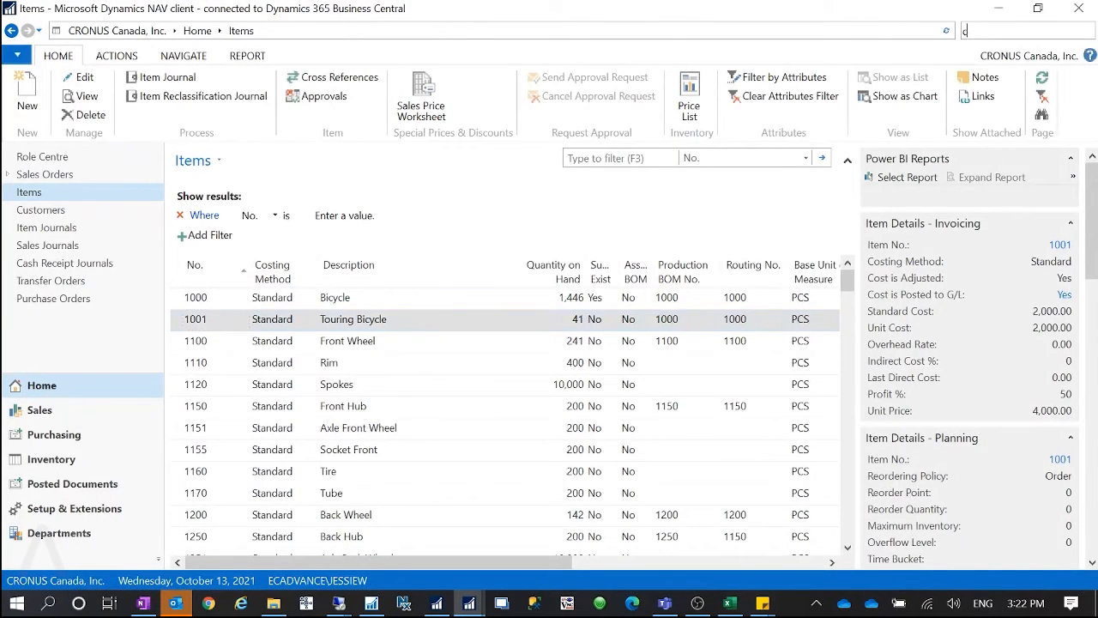
type("onfgiurati")
key("BackSpace")
key("BackSpace")
key("BackSpace")
key("BackSpace")
key("BackSpace")
key("BackSpace")
key("BackSpace")
type("i")
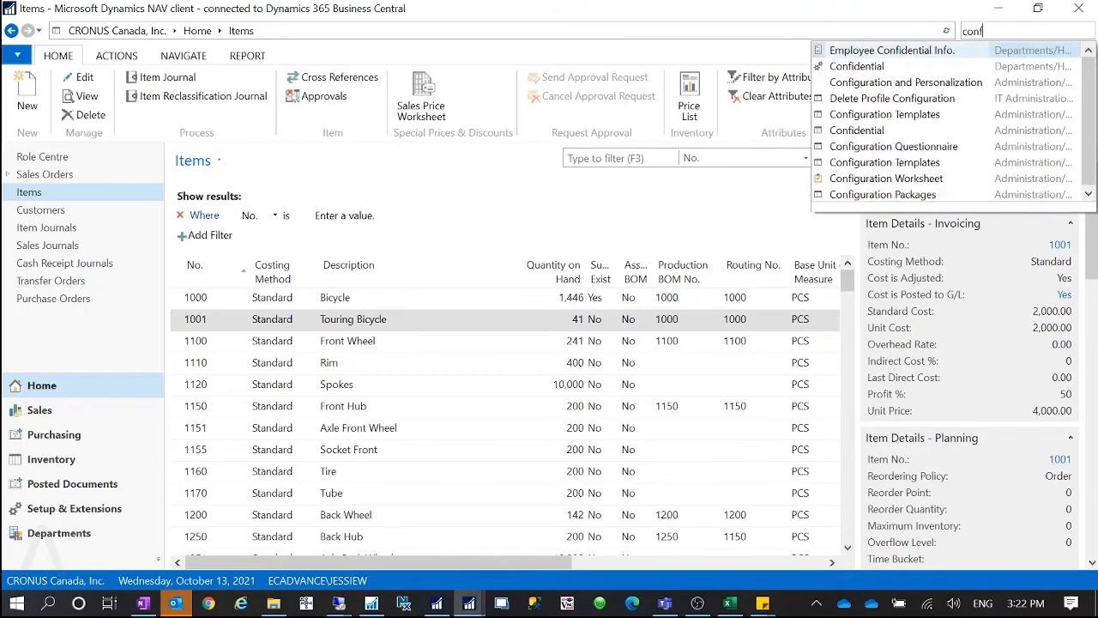
key("BackSpace")
key("BackSpace")
key("BackSpace")
key("BackSpace")
key("BackSpace")
Step: Find and open the Revaluation Journals page with the DEFAULT batch, and display its page information
type("revaluation jour")
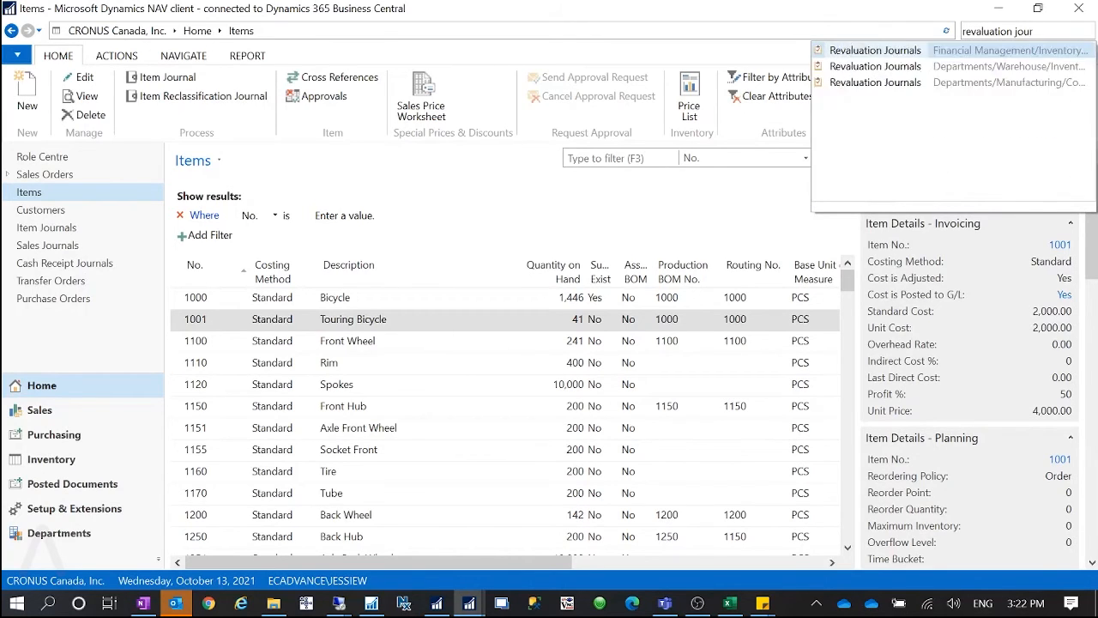
left_click(888, 89)
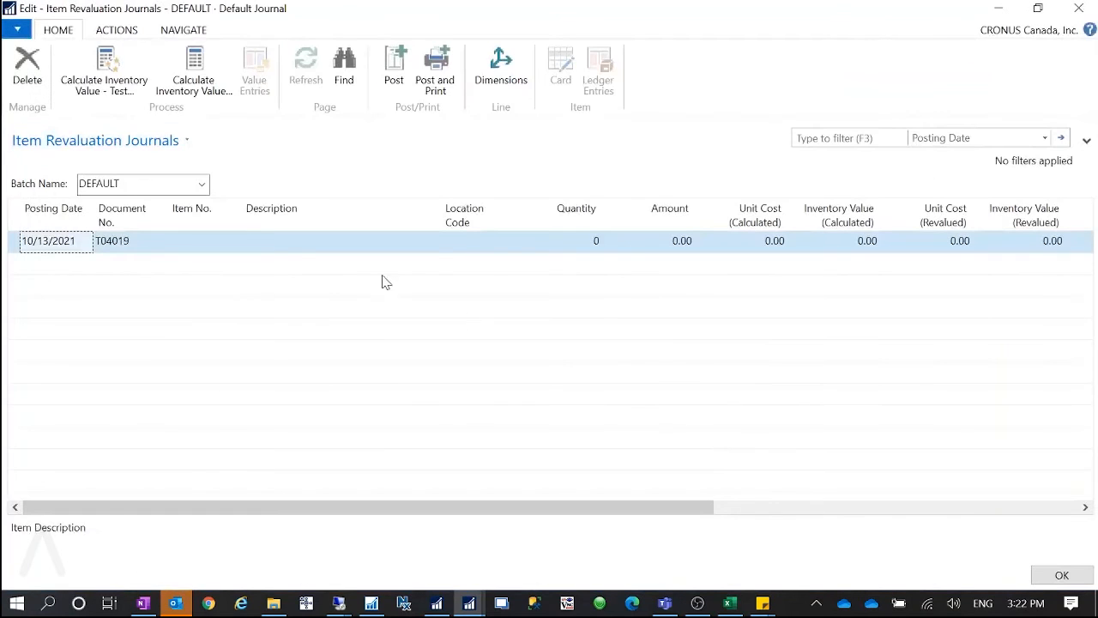
left_click(286, 241)
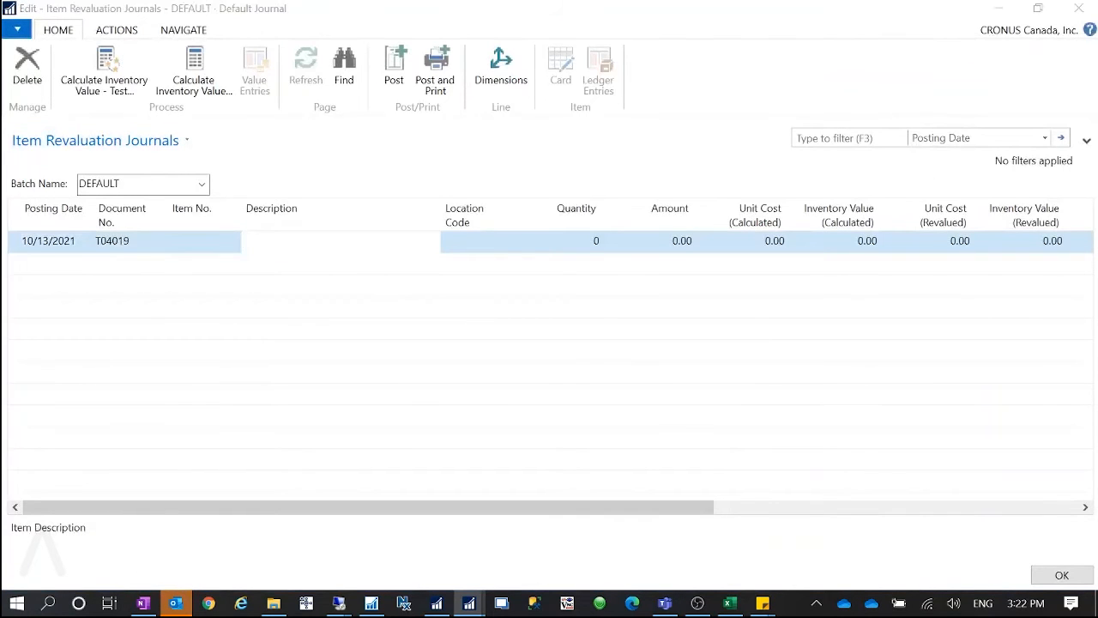
key("ctrl+alt+F1")
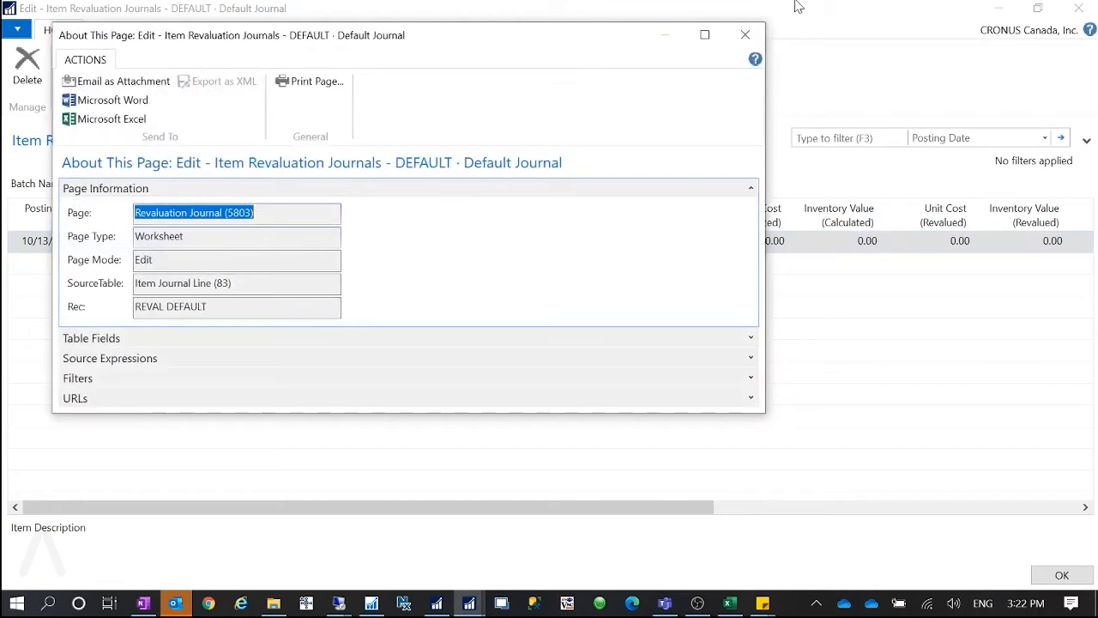
Step: Close the page information and calculate the journal's inventory value per item ledger entry for all items with the Standard costing method
left_click(744, 35)
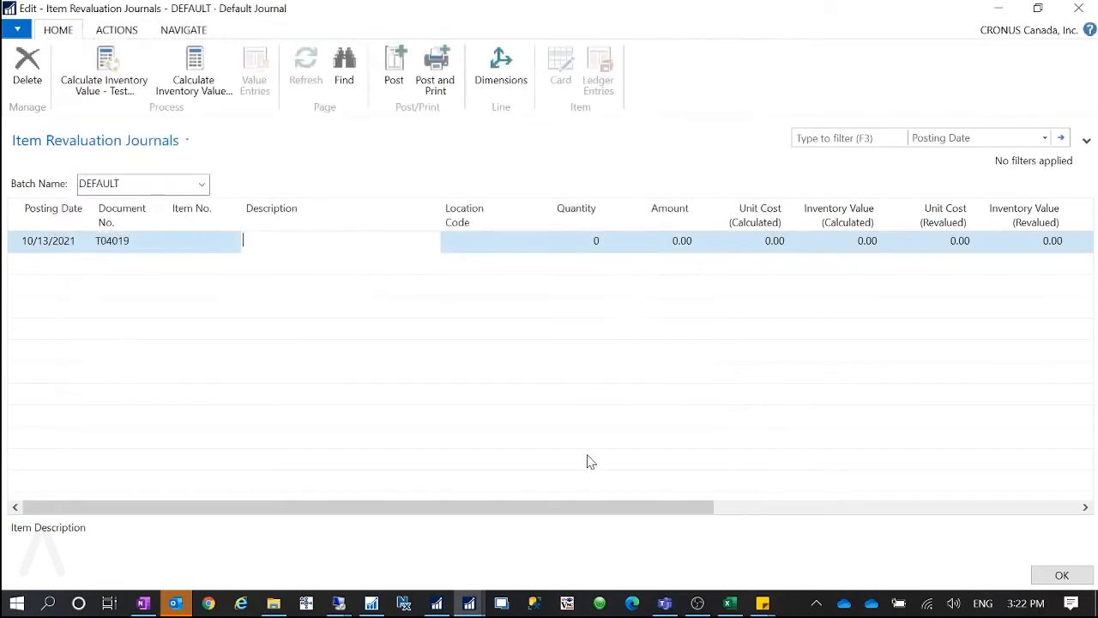
left_click(194, 79)
left_click(619, 337)
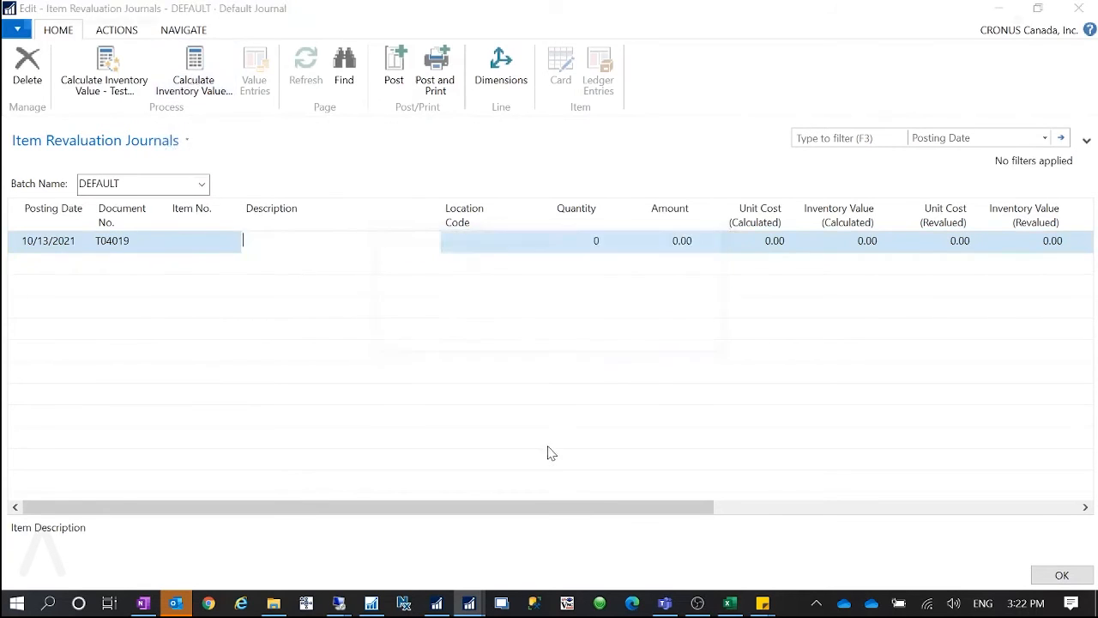
left_click(21, 364)
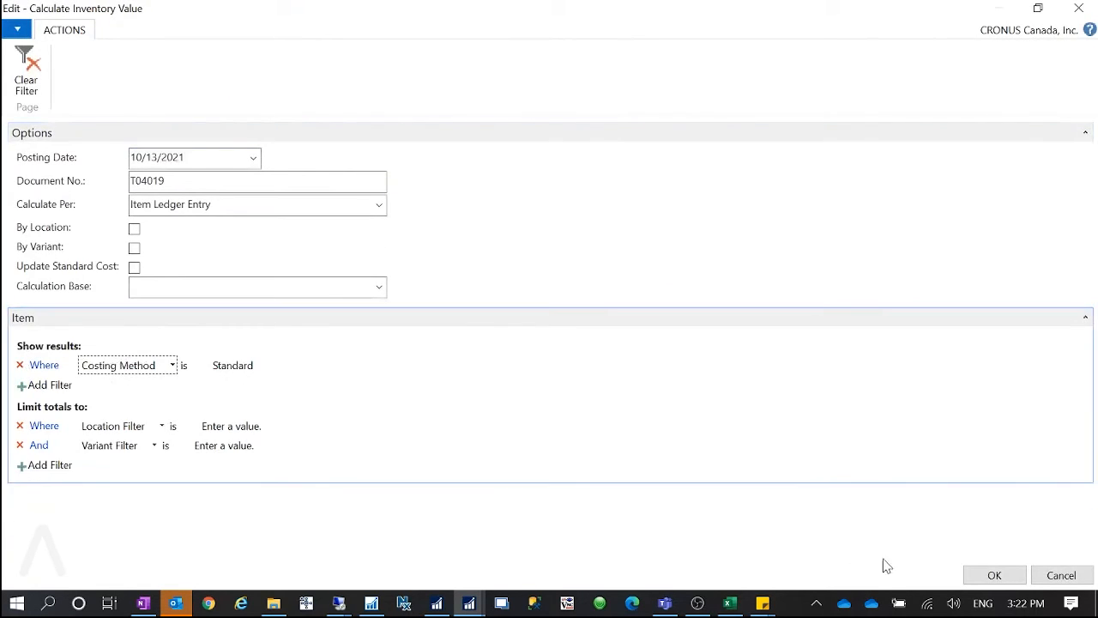
left_click(976, 583)
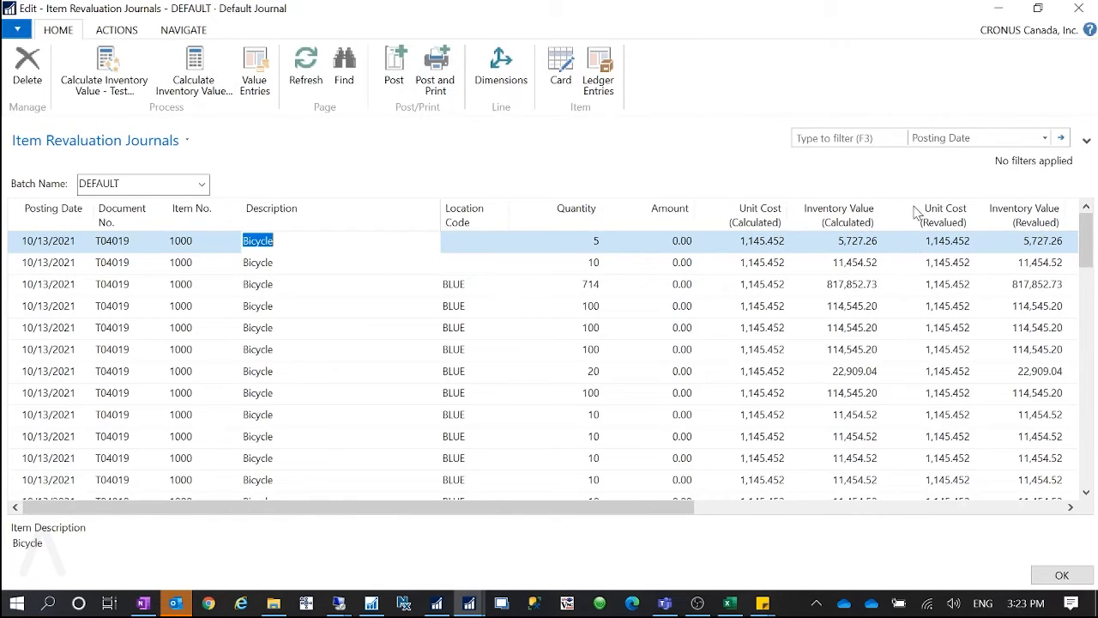
Step: Open the STANDCOST package from Configuration Packages and display the package fields of its Item Journal Line table
left_click(1078, 8)
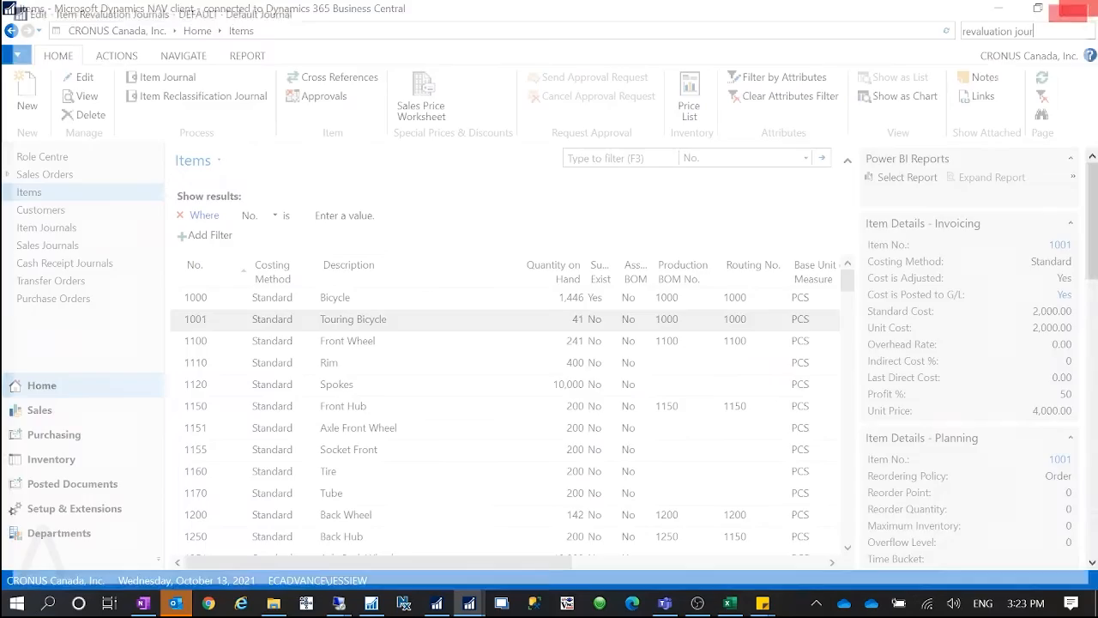
type("conf")
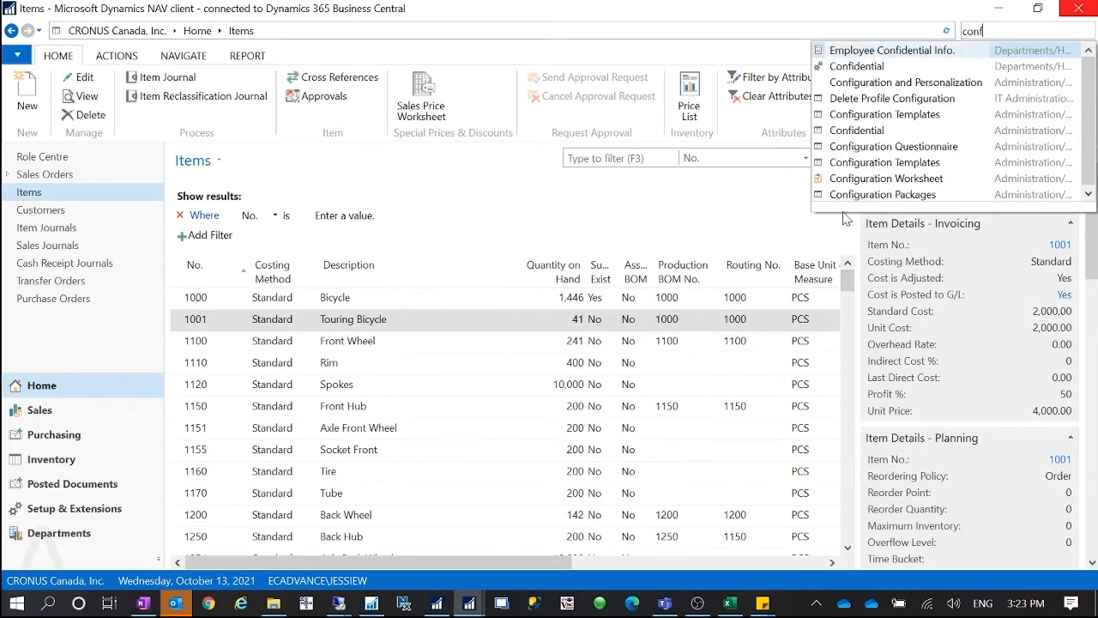
left_click(857, 195)
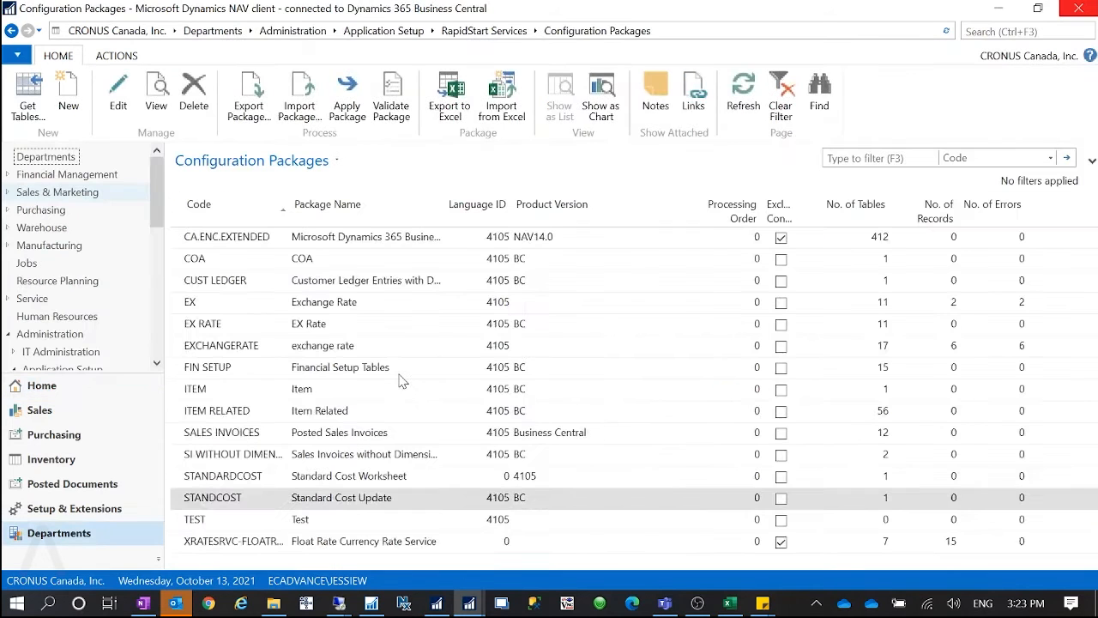
double_click(266, 496)
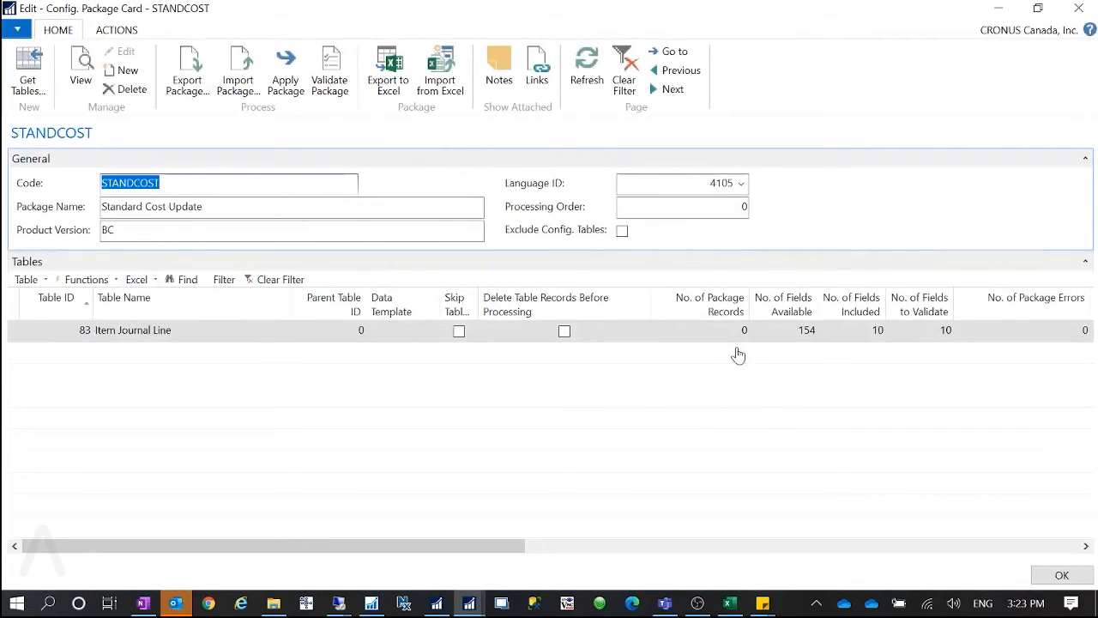
left_click(42, 283)
left_click(45, 347)
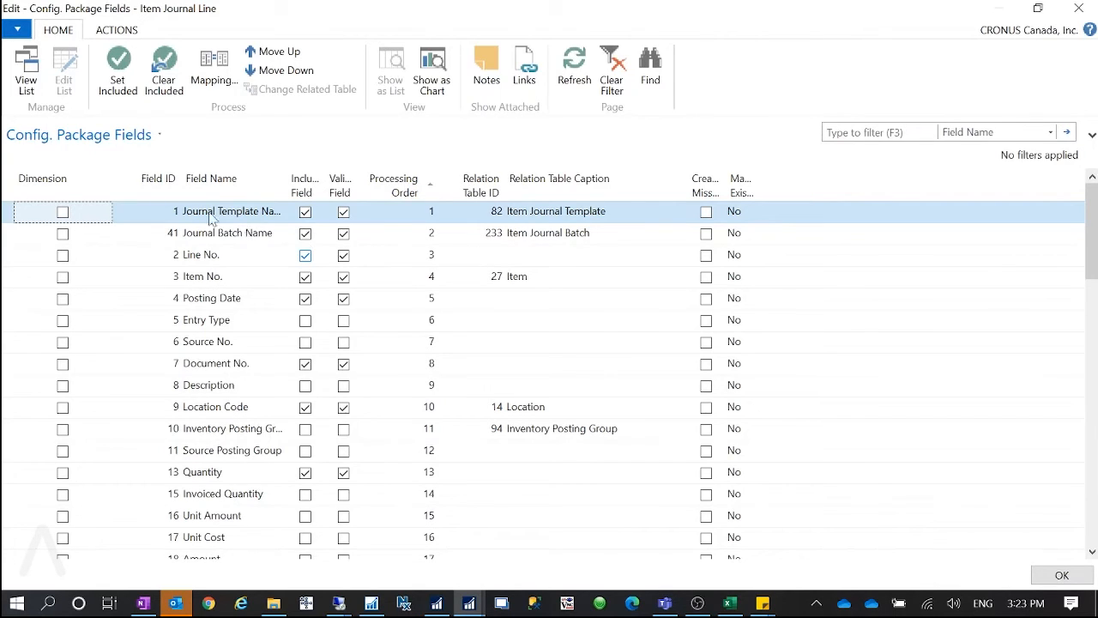
Step: Review which Item Journal Line fields are included, from Journal Template Name through Value Entry Type and Unit Cost (Revalued), and close the field list
left_click(308, 257)
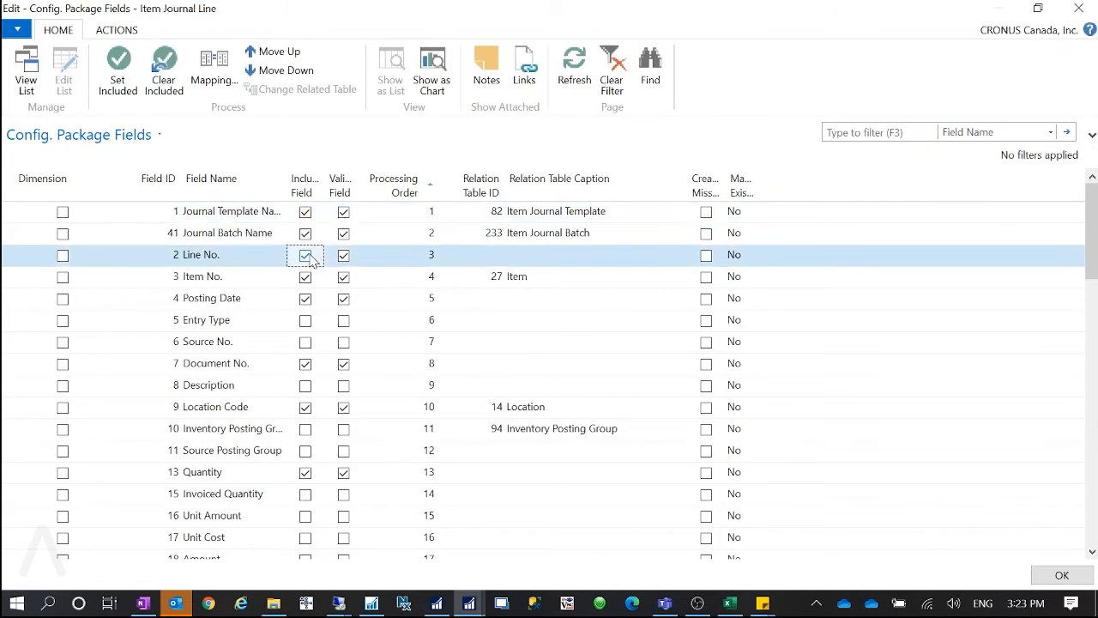
key("Up")
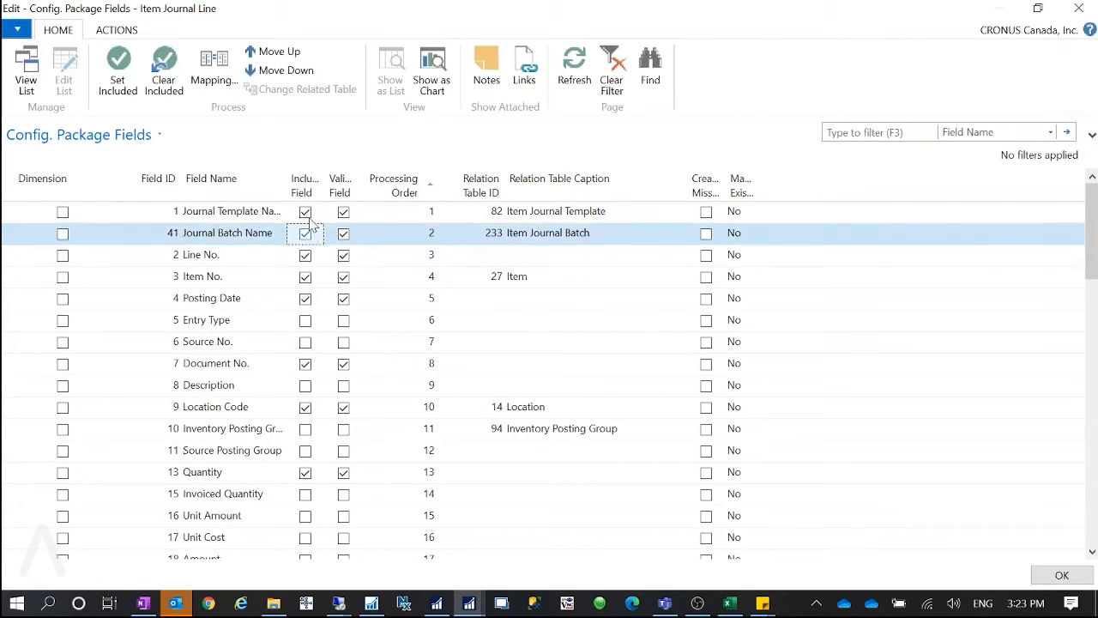
key("Up")
left_click(305, 281)
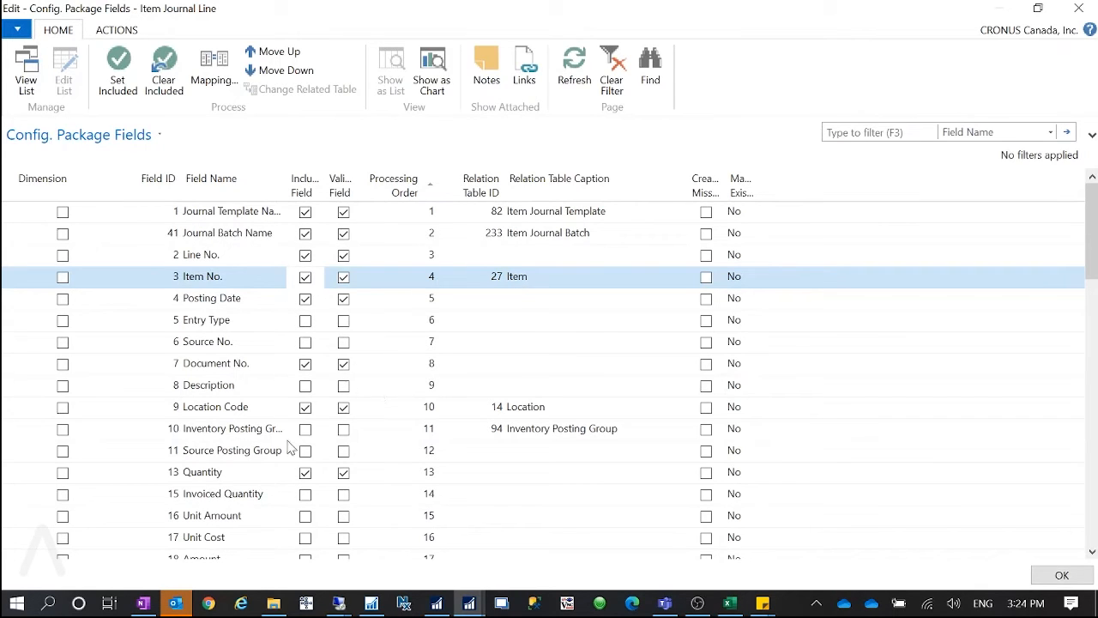
scroll(458, 446, "down", 20)
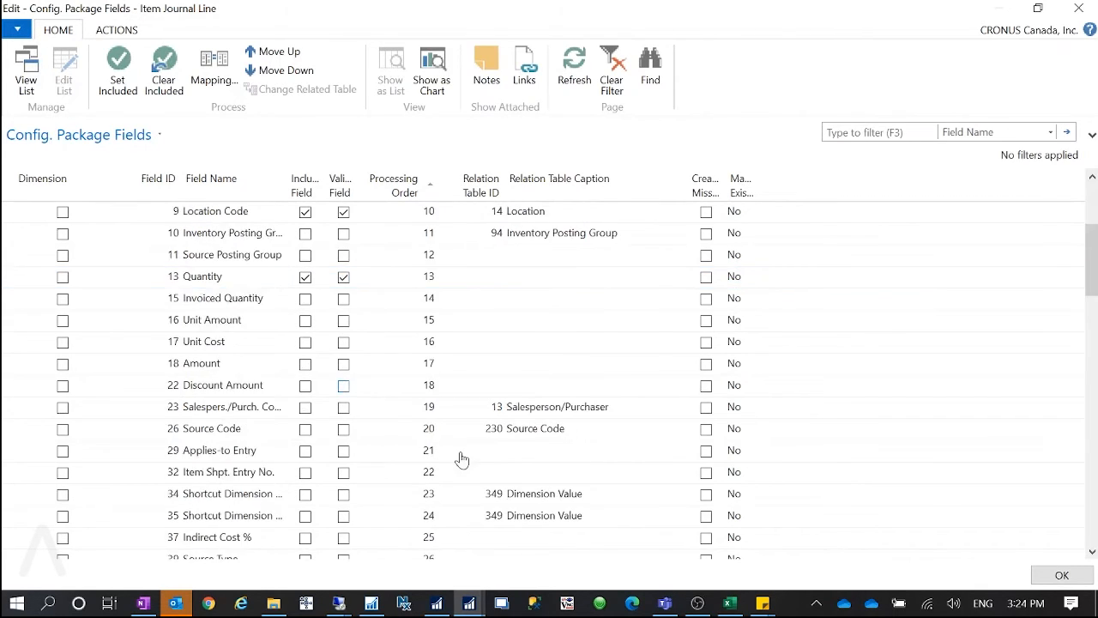
scroll(466, 430, "up", 5)
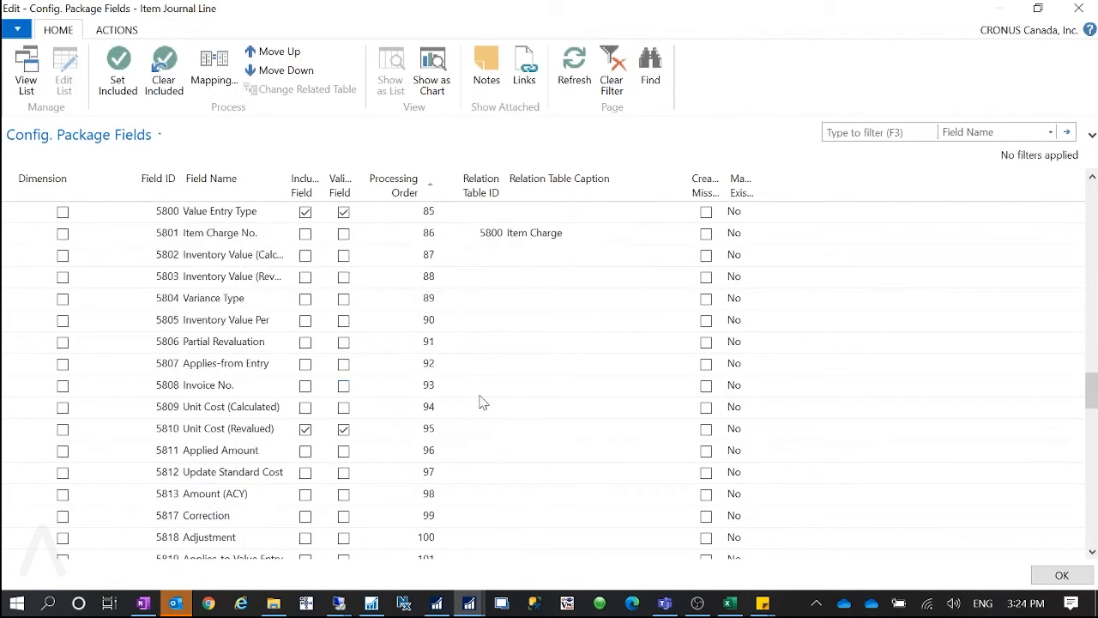
scroll(483, 403, "up", 2)
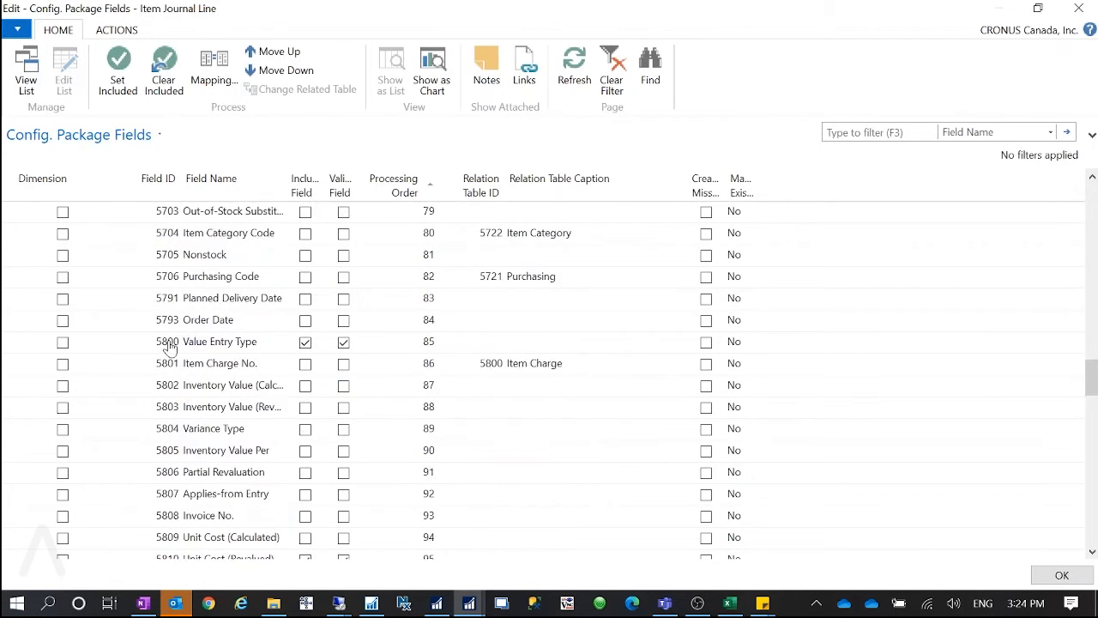
mouse_move(1085, 377)
left_mouse_down()
mouse_move(1094, 469)
mouse_move(1093, 378)
left_mouse_up()
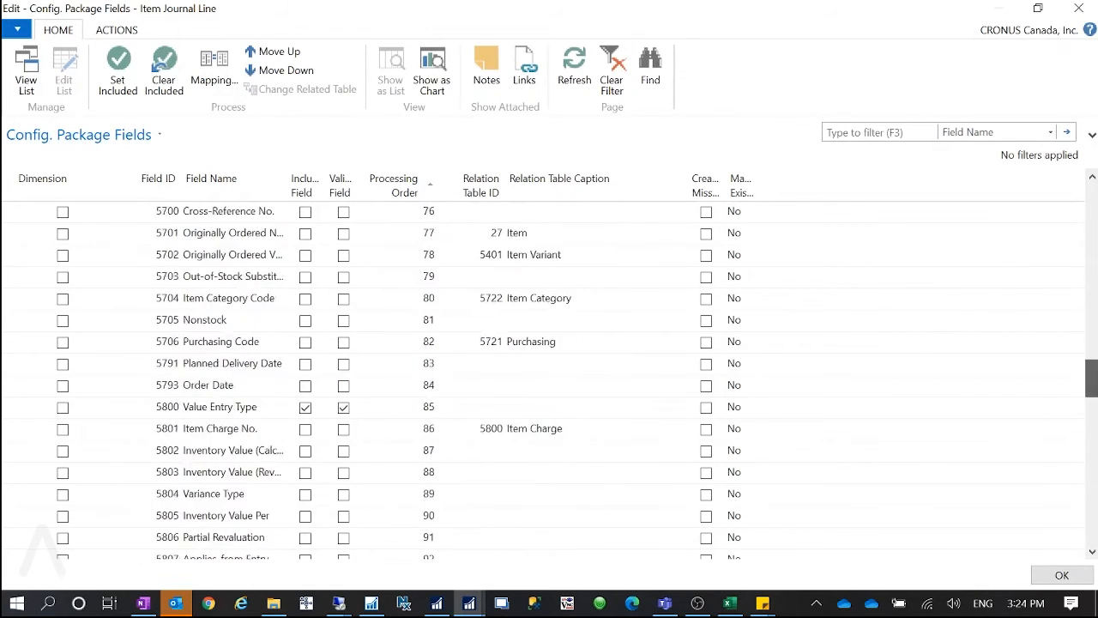
left_click(1078, 7)
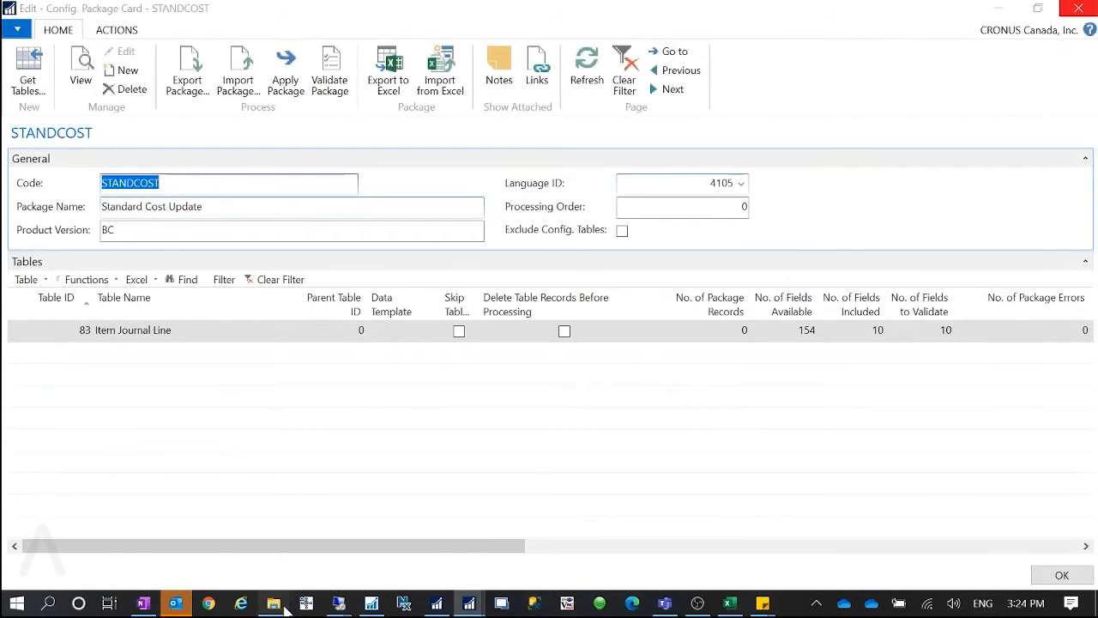
Step: Switch to File Explorer, try to open StandardCostWorksheet.xlsx in the Music folder, and close the Book1 workbook without saving
left_click(273, 603)
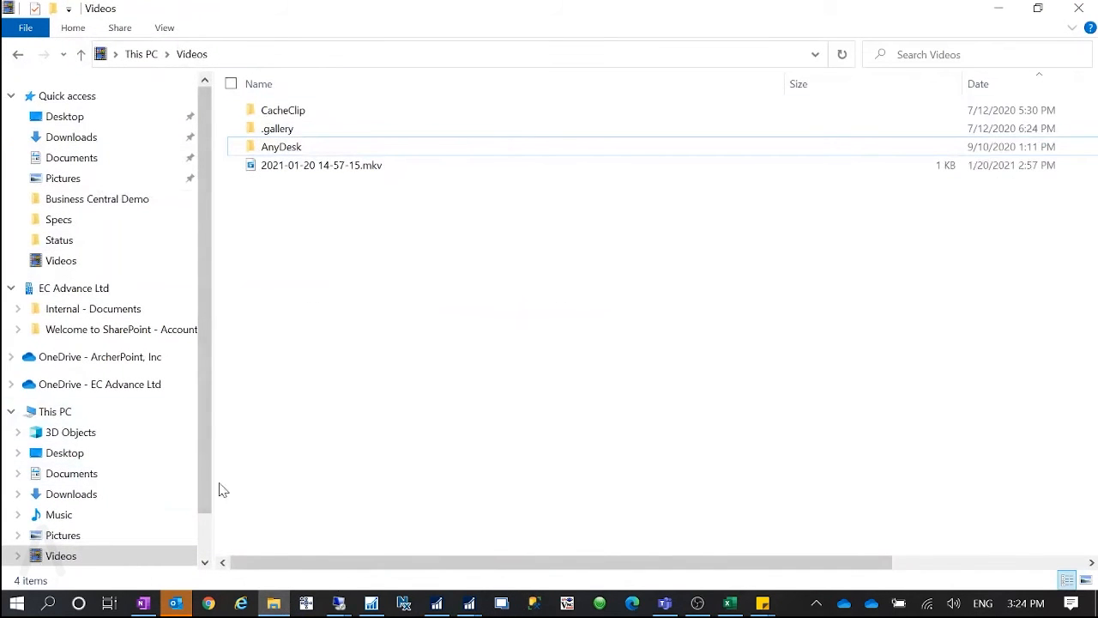
left_click(133, 515)
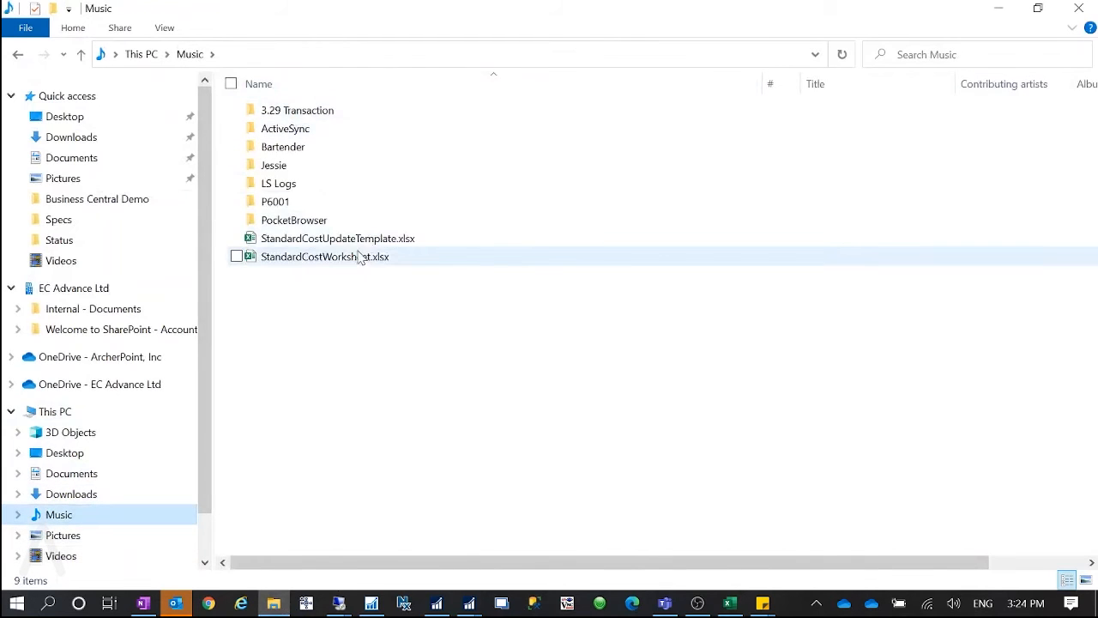
double_click(353, 257)
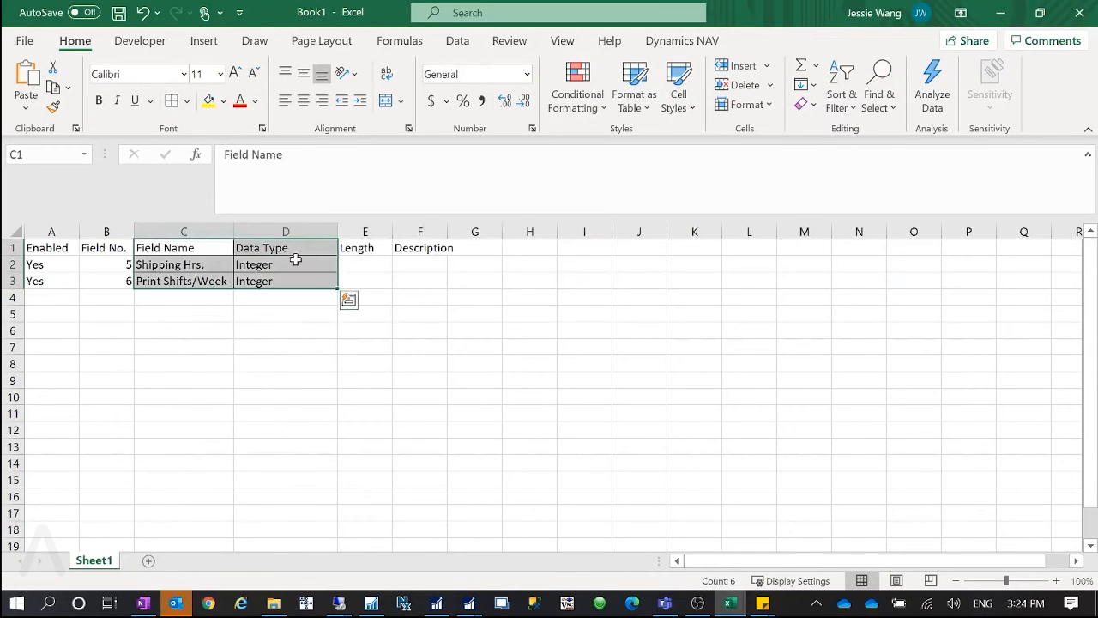
left_click(1078, 12)
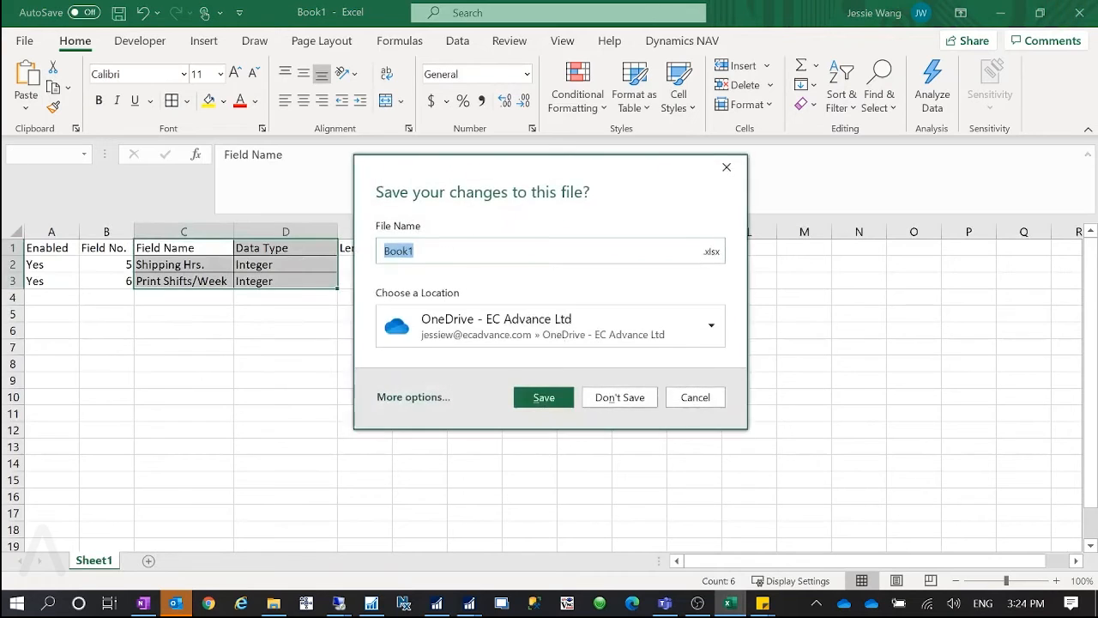
left_click(625, 403)
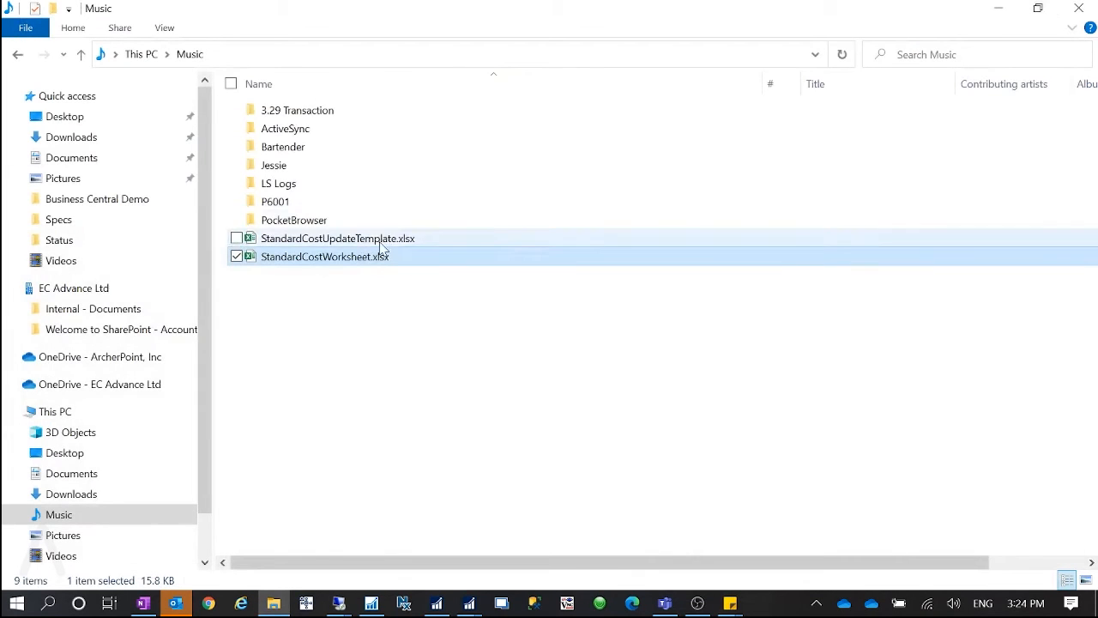
Step: Open StandardCostUpdateTemplate.xlsx in a maximized window and widen the Journal Template Name, Journal Batch Name and Quantity columns
double_click(381, 241)
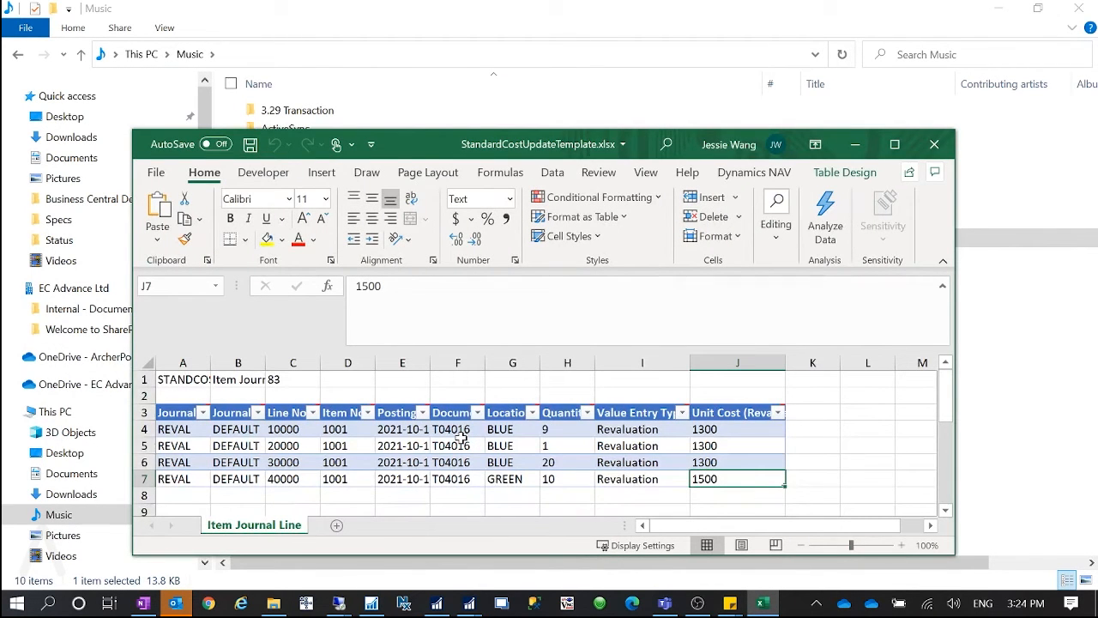
left_click_drag(551, 143, 514, 79)
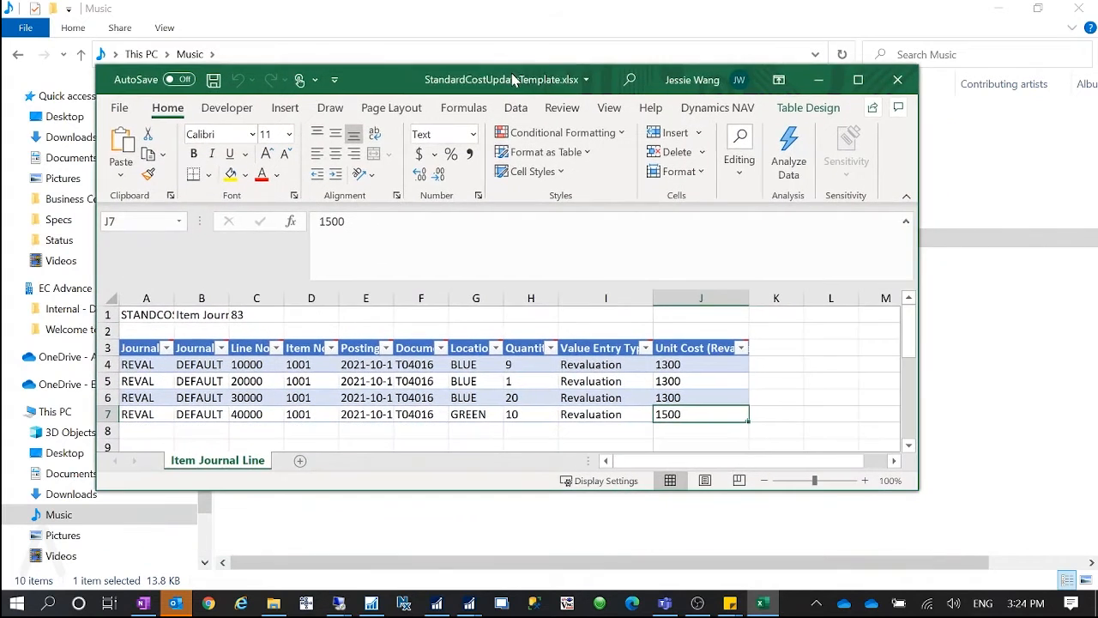
left_click(859, 80)
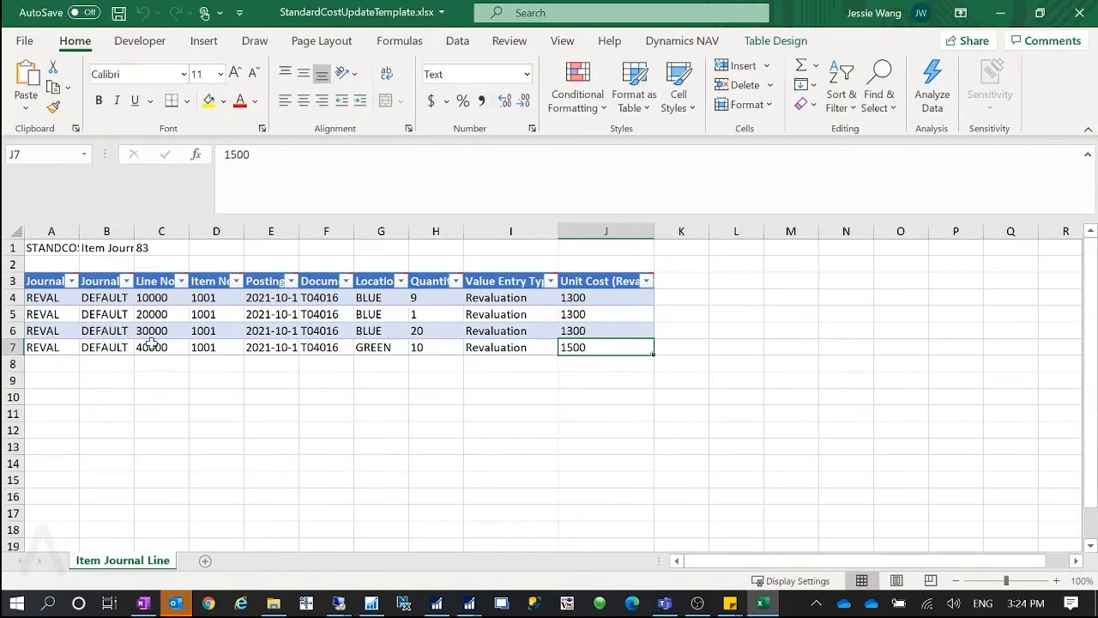
left_click(58, 297)
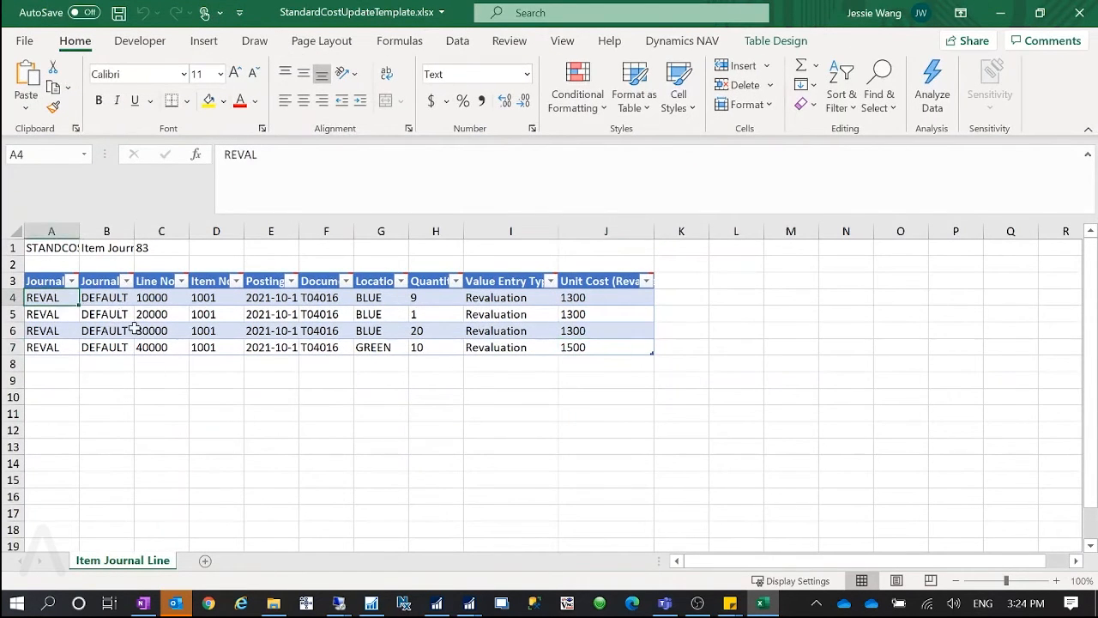
left_click_drag(79, 231, 282, 227)
left_click(261, 297)
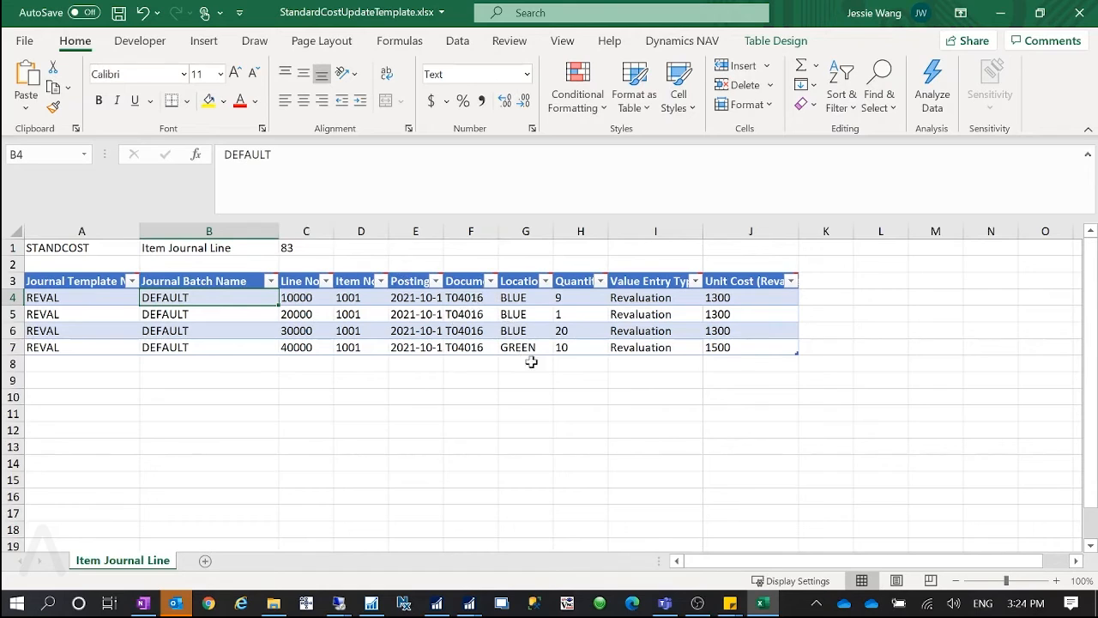
left_click_drag(615, 231, 688, 232)
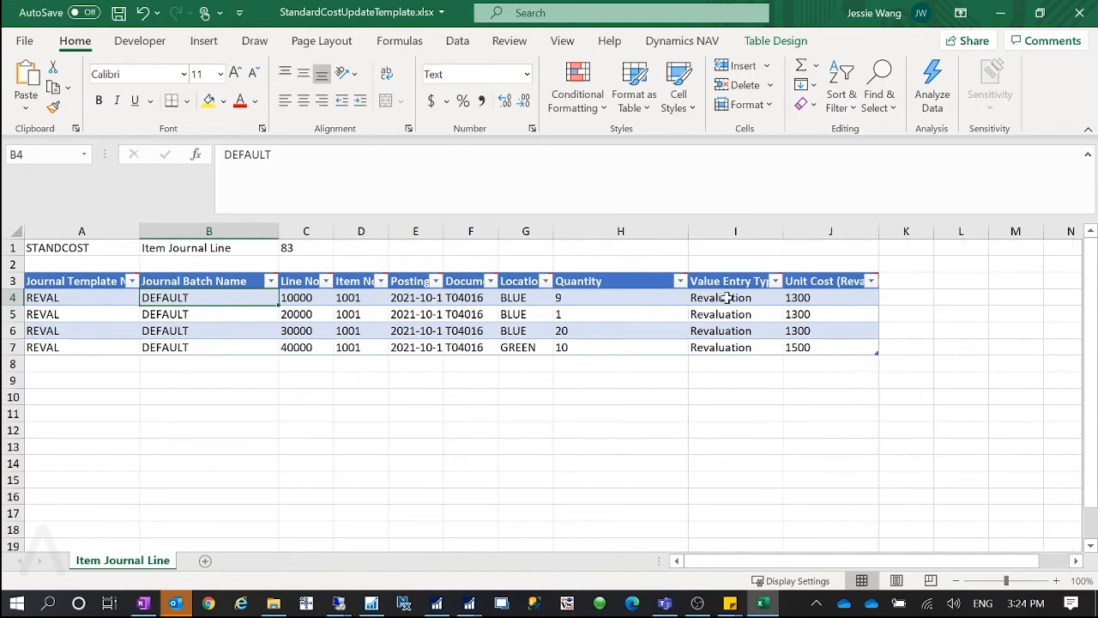
Step: Examine the value entry type and the location codes of the template's journal lines, and minimize the workbook without closing it
left_click(743, 298)
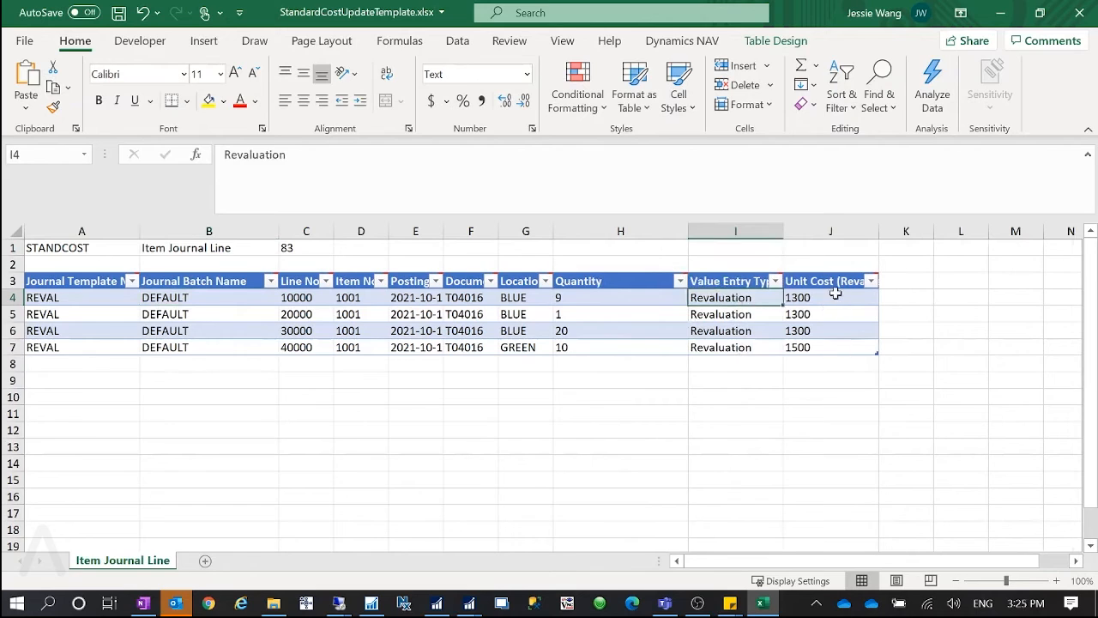
left_click_drag(519, 298, 534, 341)
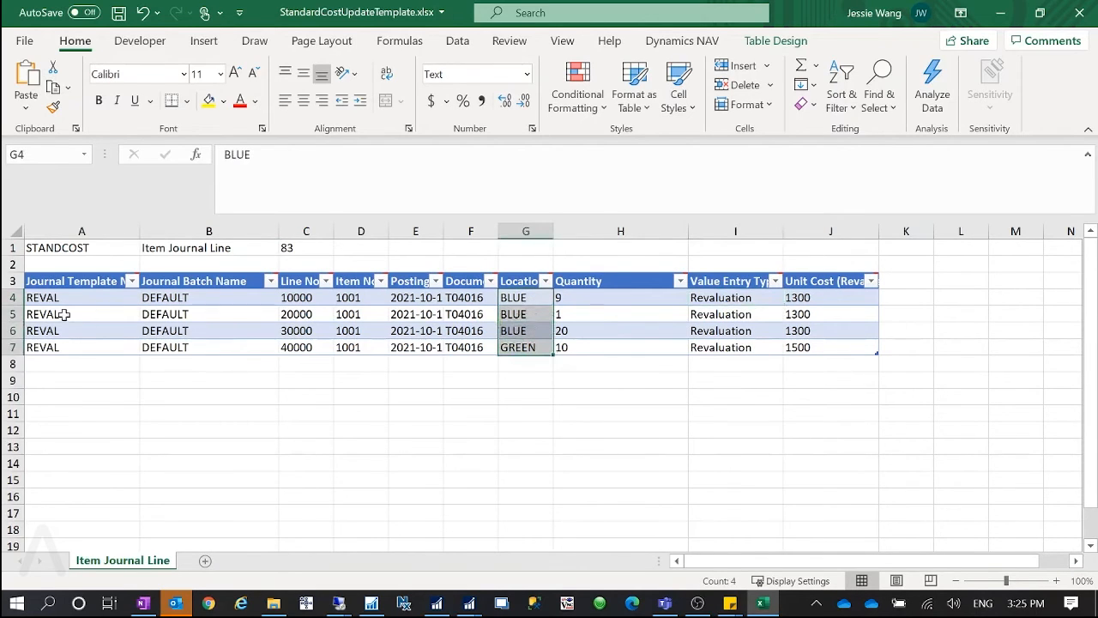
left_click(1081, 10)
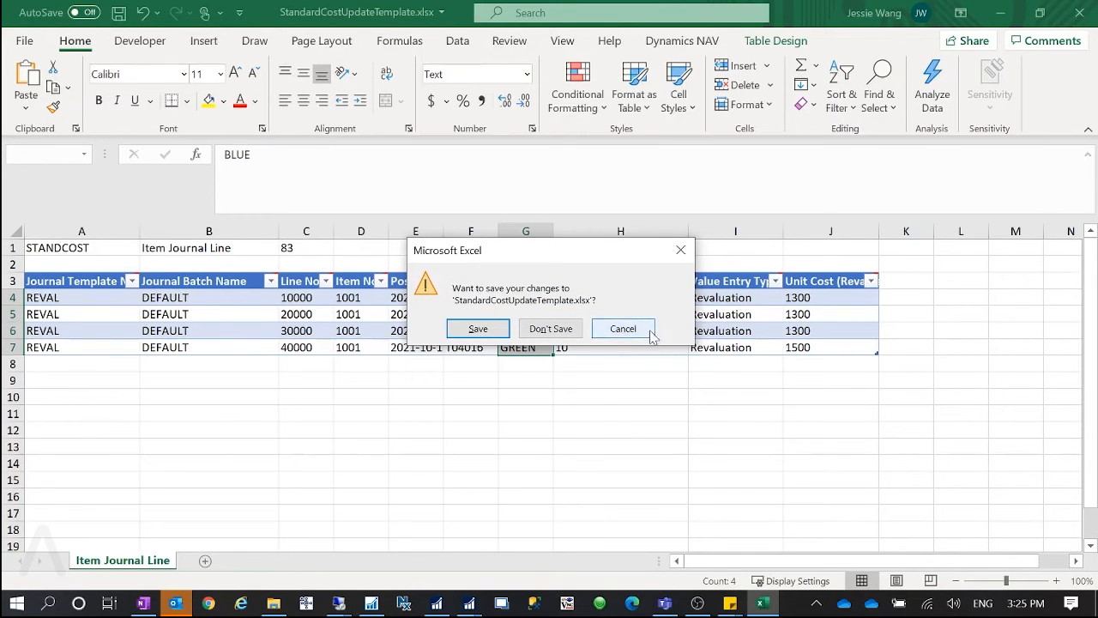
left_click(649, 332)
left_click(1001, 15)
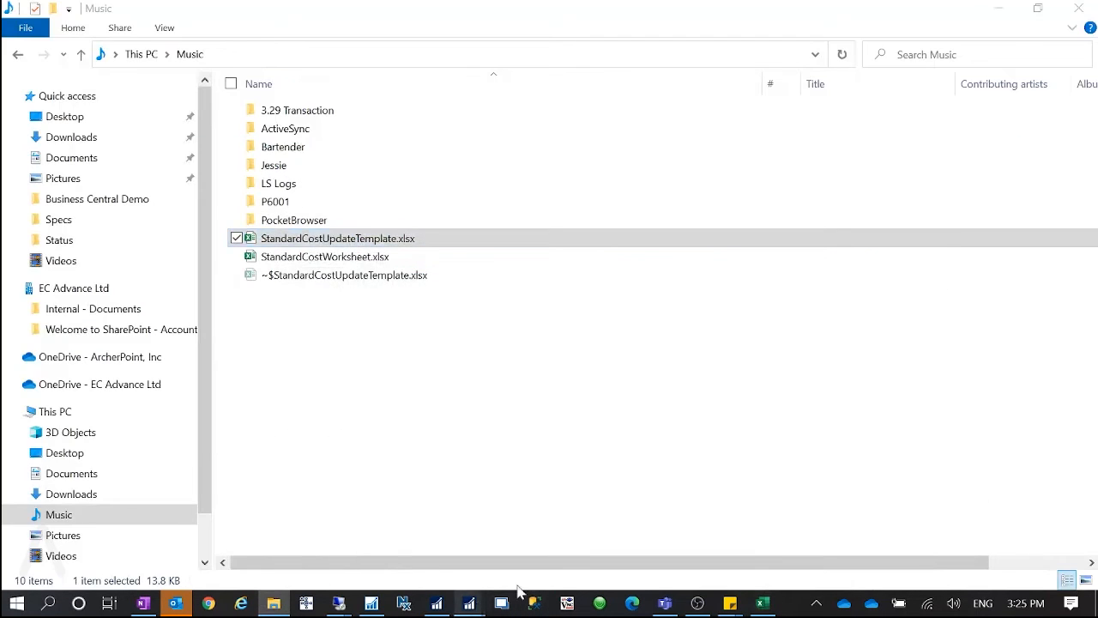
Step: Switch to the Item Revaluation Journals window and compare its Bicycle lines with the rows in StandardCostUpdateTemplate.xlsx
mouse_move(470, 603)
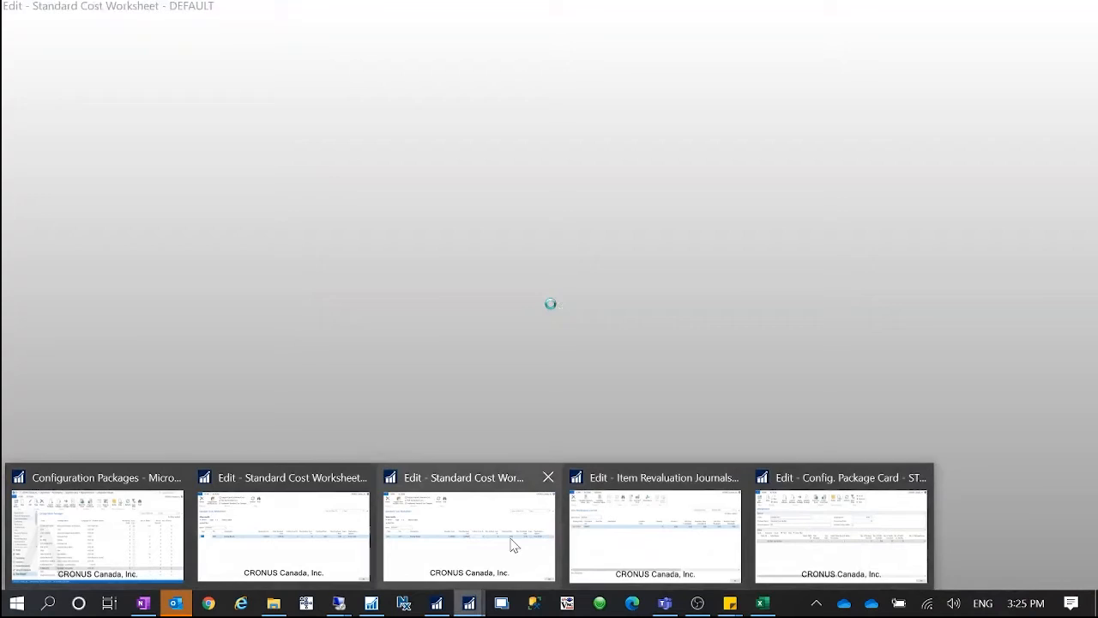
left_click(649, 562)
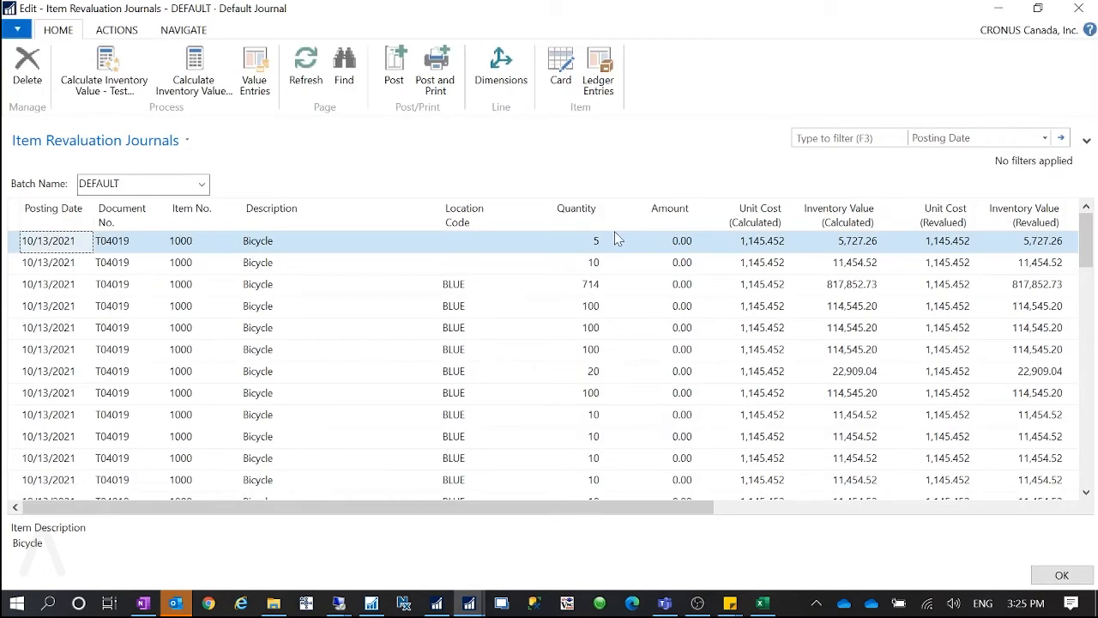
left_click(12, 218)
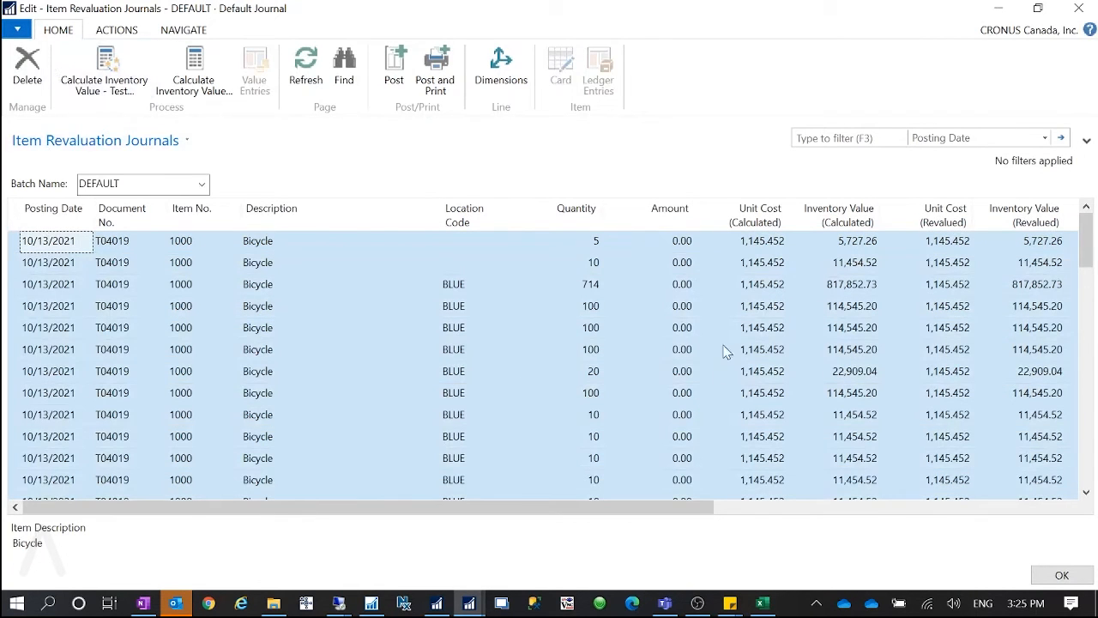
left_click(760, 603)
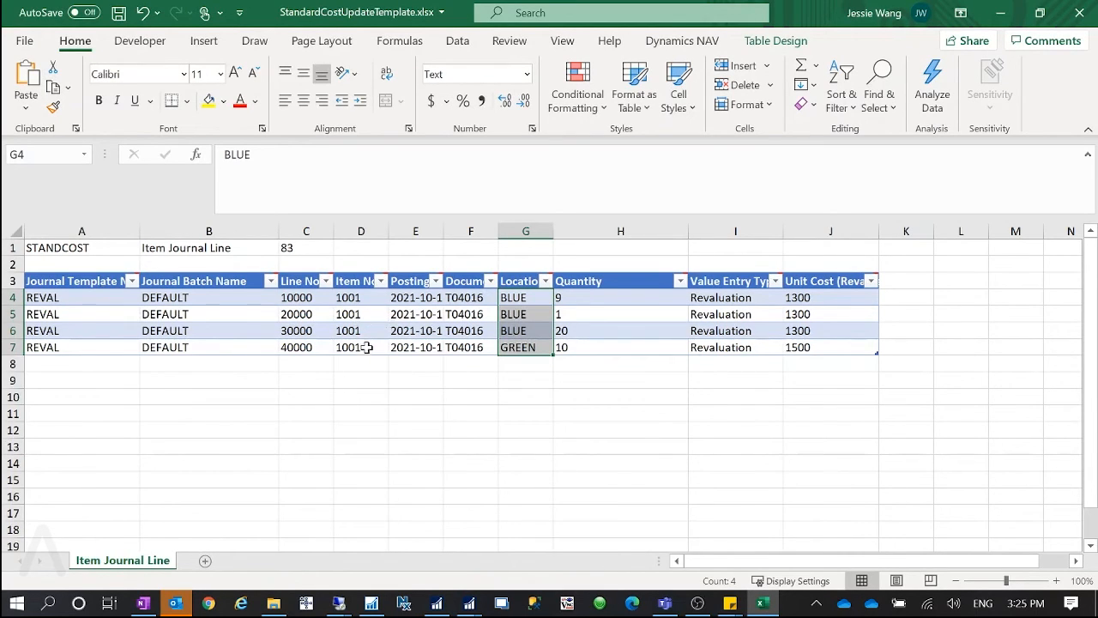
left_click(1000, 12)
left_click(475, 293)
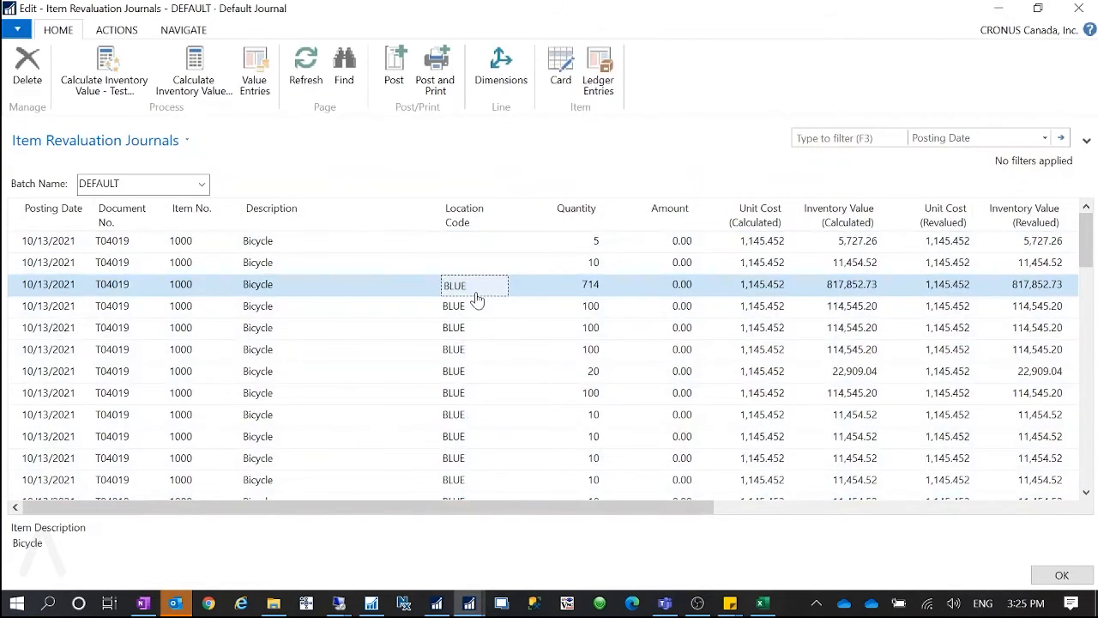
Step: Examine the Applies-to Entry numbers and the calculated and revalued costs of the Bicycle lines in the revaluation journal
left_click_drag(690, 512, 959, 506)
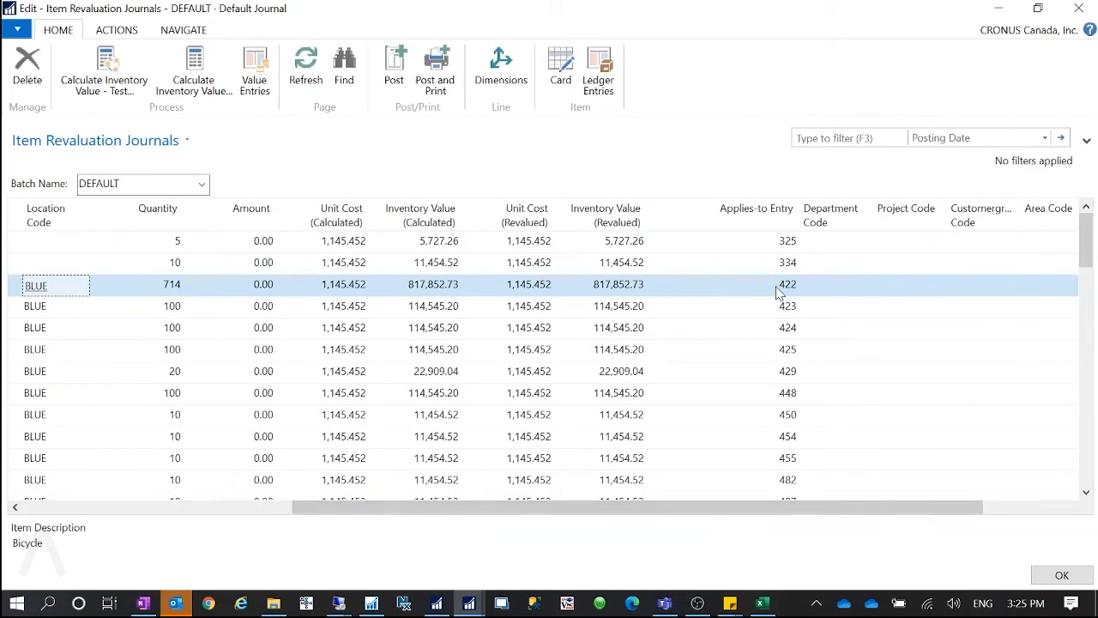
mouse_move(777, 288)
left_click_drag(774, 506, 340, 522)
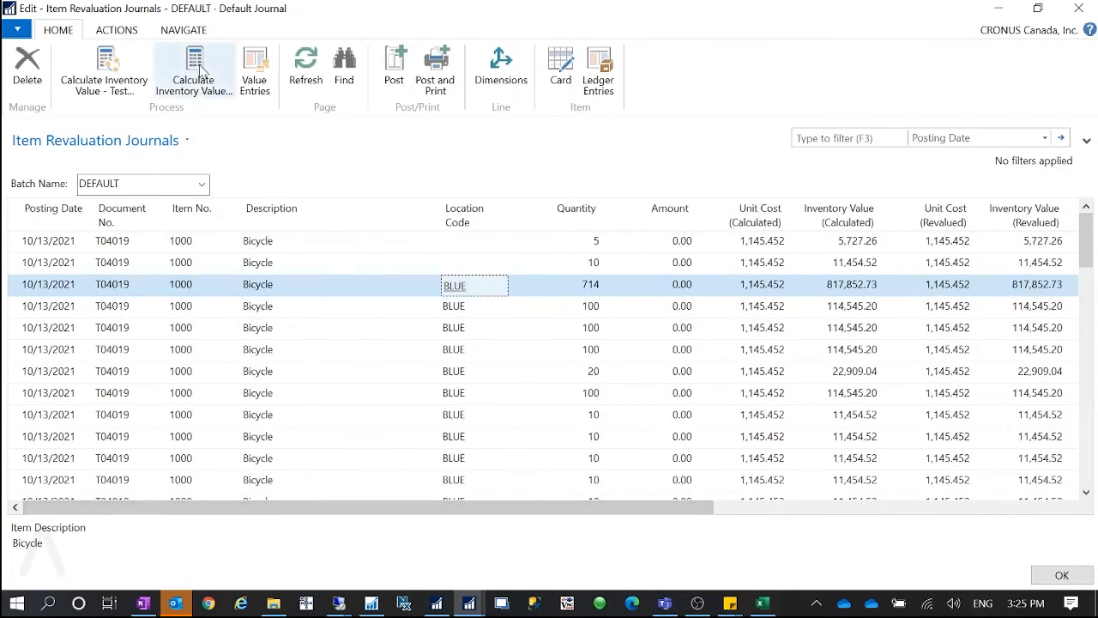
left_click_drag(625, 507, 883, 503)
left_click(737, 288)
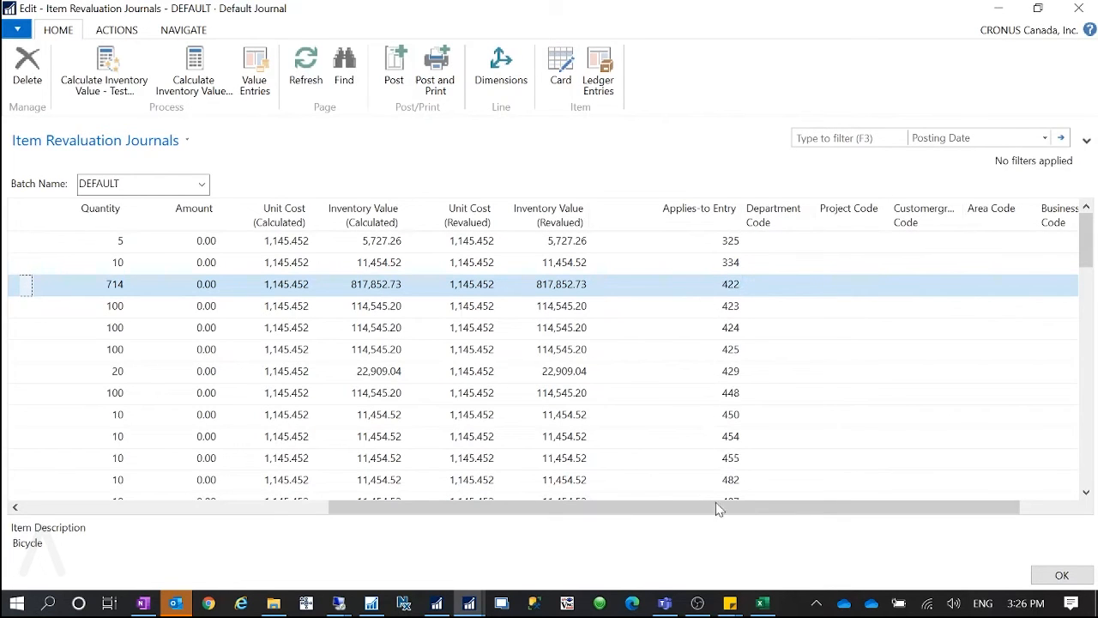
left_click_drag(772, 516, 674, 535)
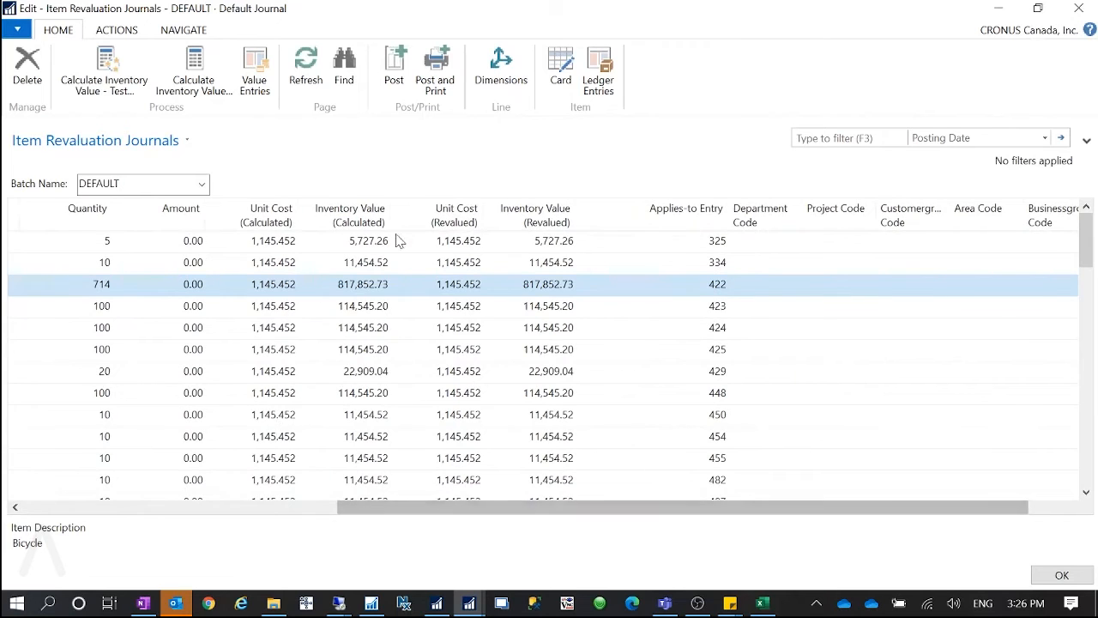
left_click_drag(645, 519, 558, 527)
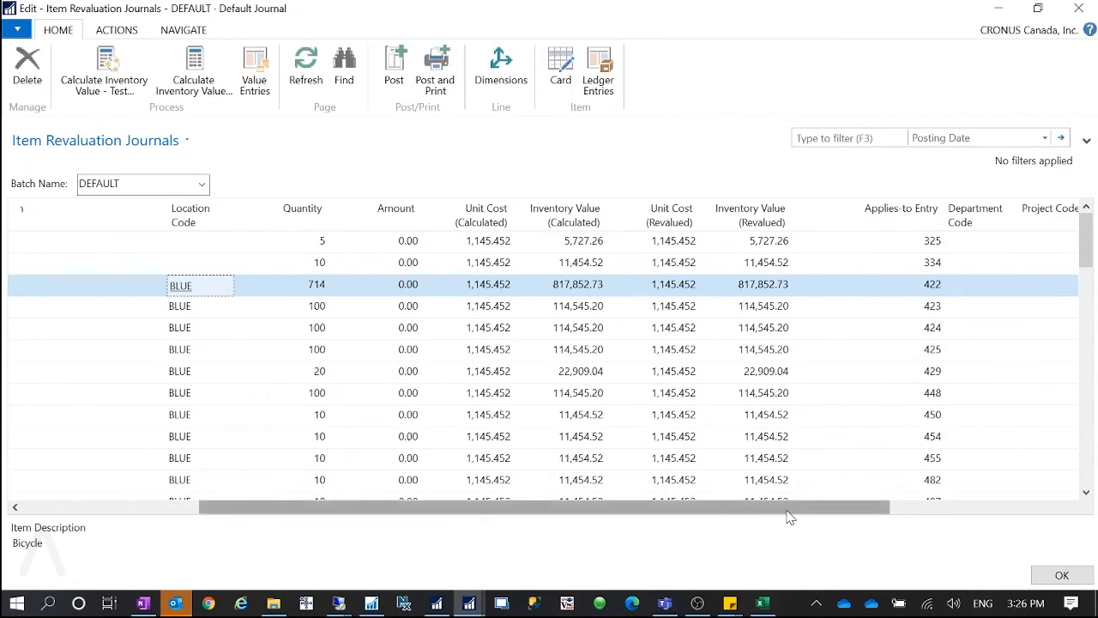
left_click_drag(789, 507, 612, 508)
Step: Compare location code, quantity and Applies-to Entry across the Bicycle lines, including the ones with a blank location
left_click(13, 217)
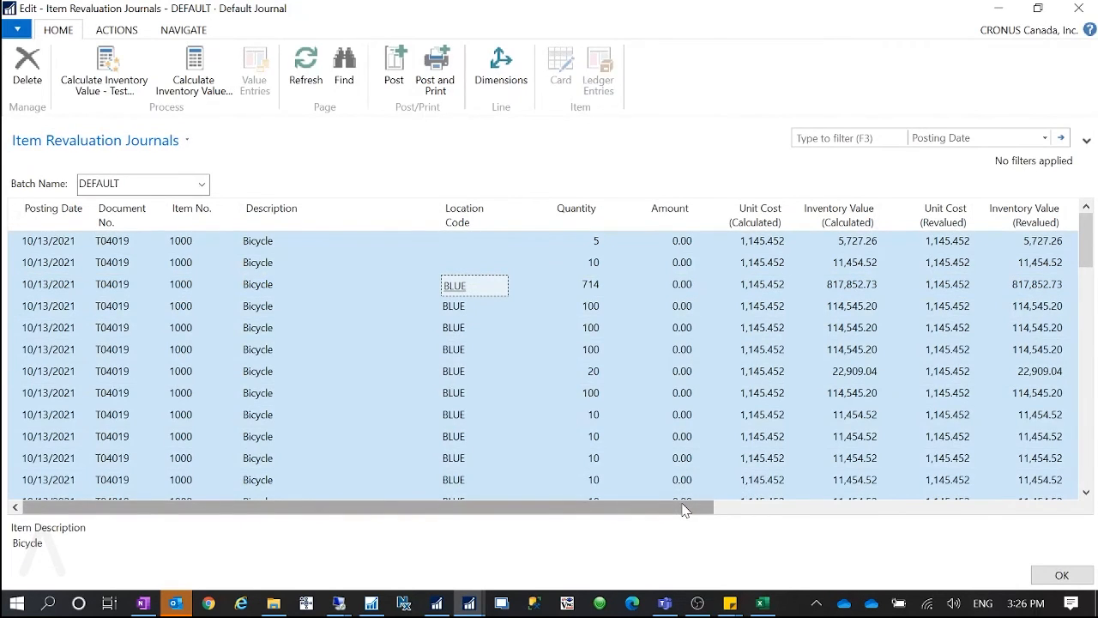
left_click(532, 412)
left_click_drag(704, 512, 1053, 512)
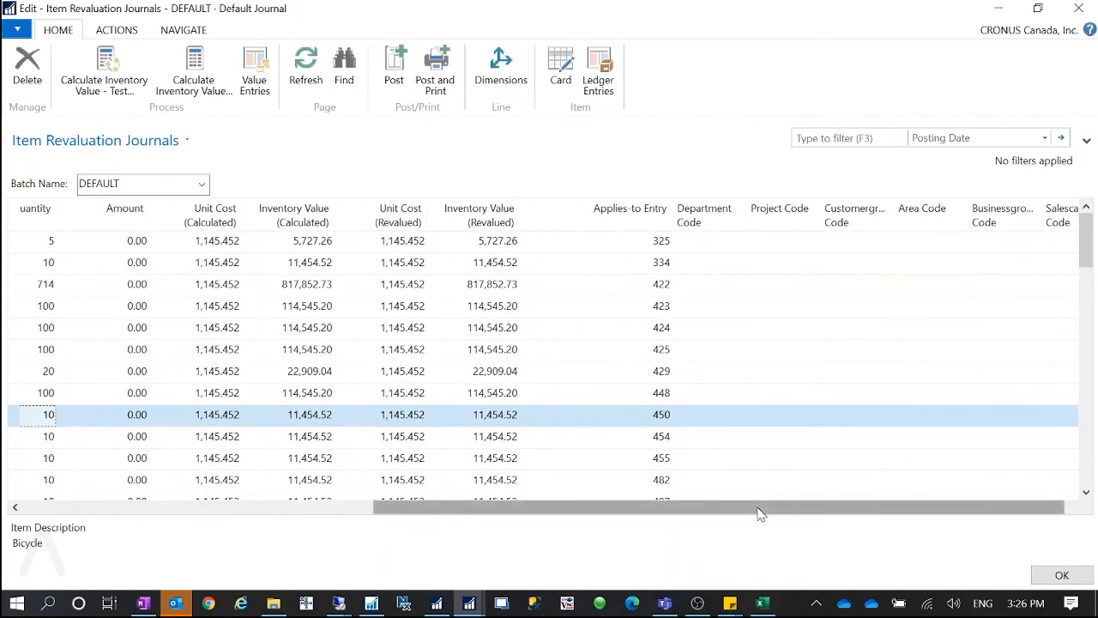
left_click_drag(759, 513, 283, 522)
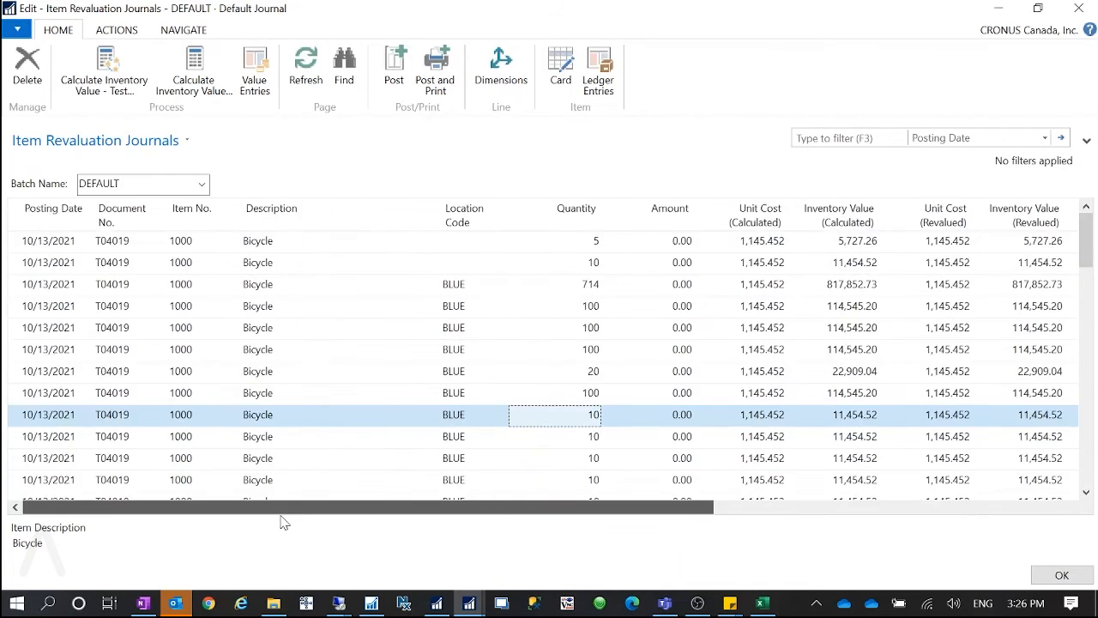
left_click_drag(421, 520, 699, 376)
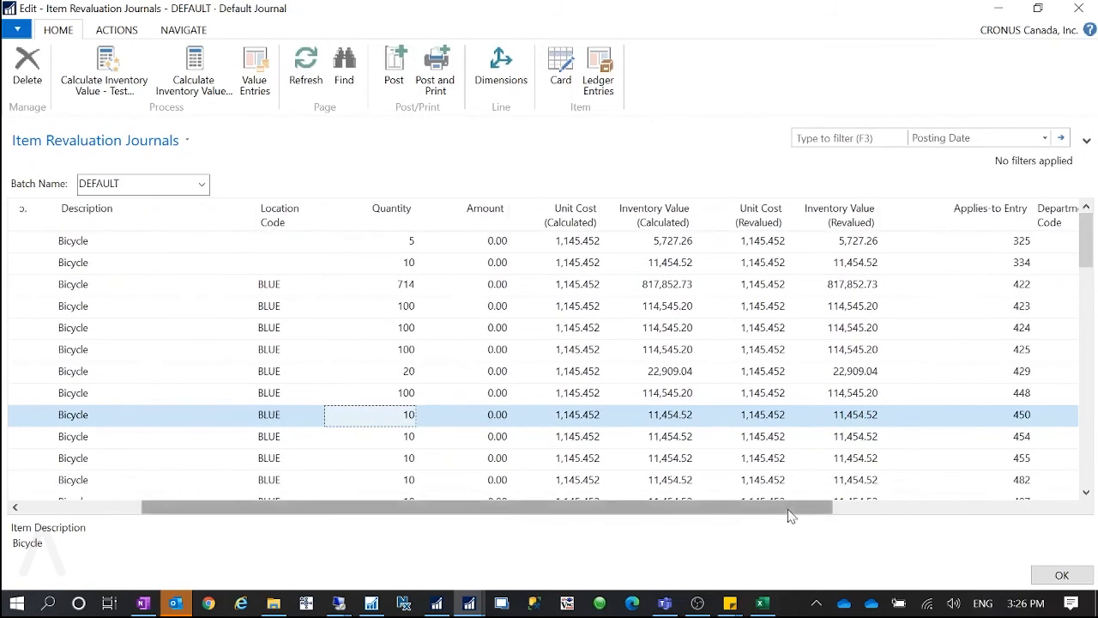
left_click_drag(788, 511, 964, 503)
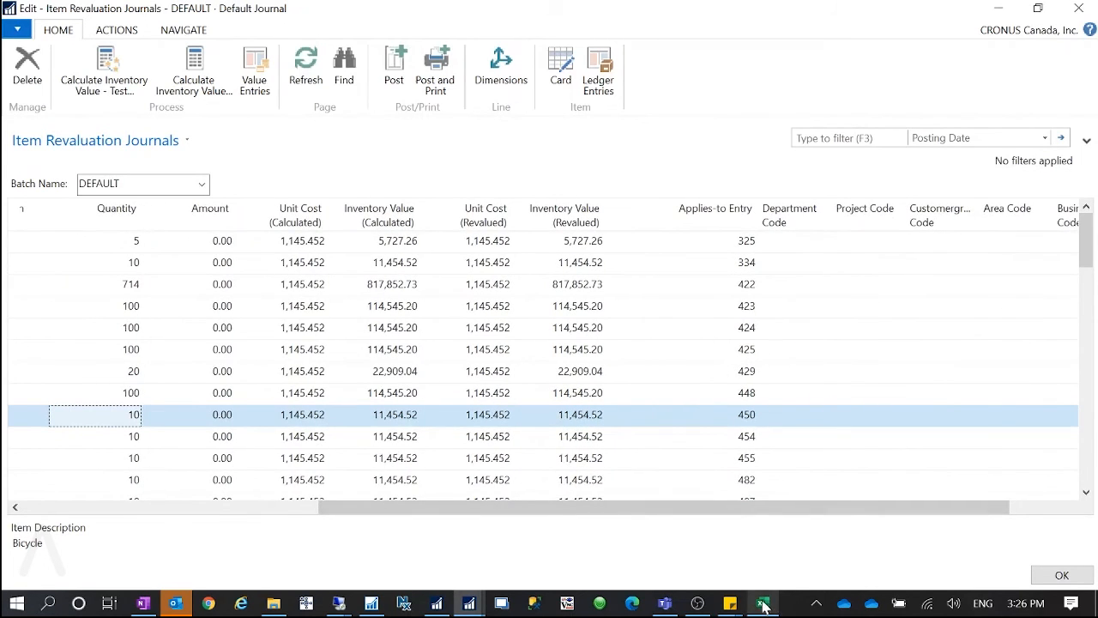
scroll(686, 510, "left", 5)
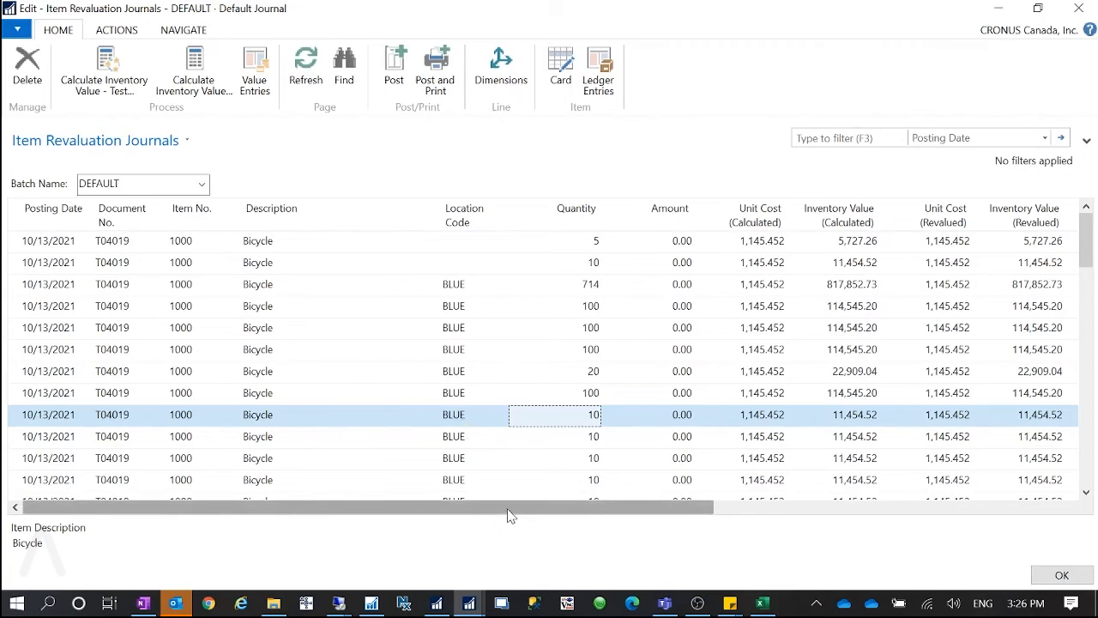
left_click_drag(510, 515, 686, 509)
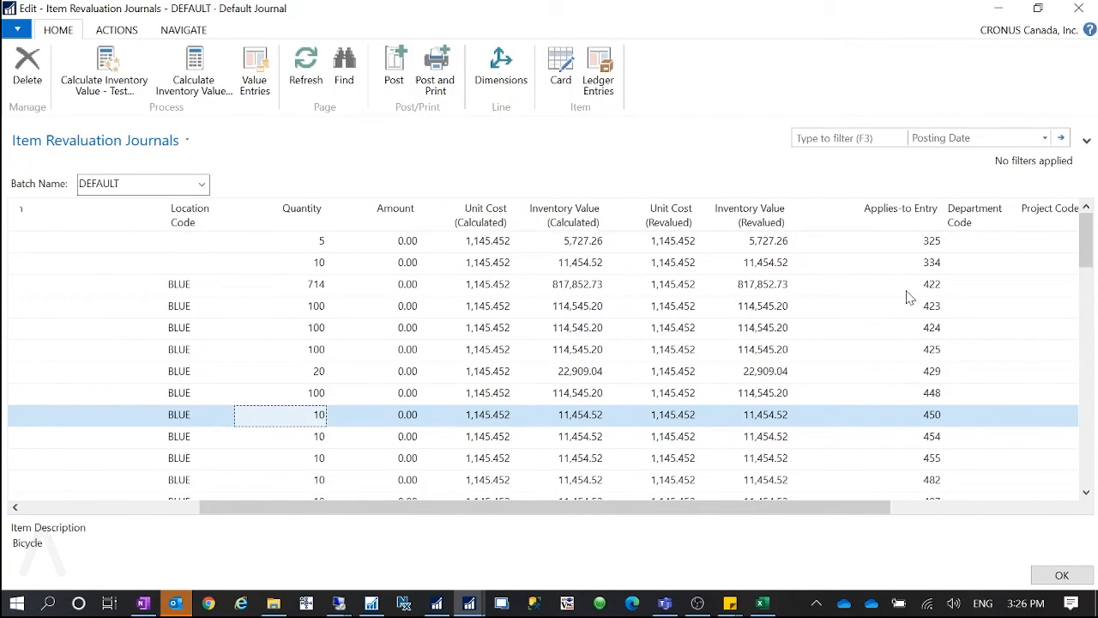
left_click_drag(841, 509, 459, 517)
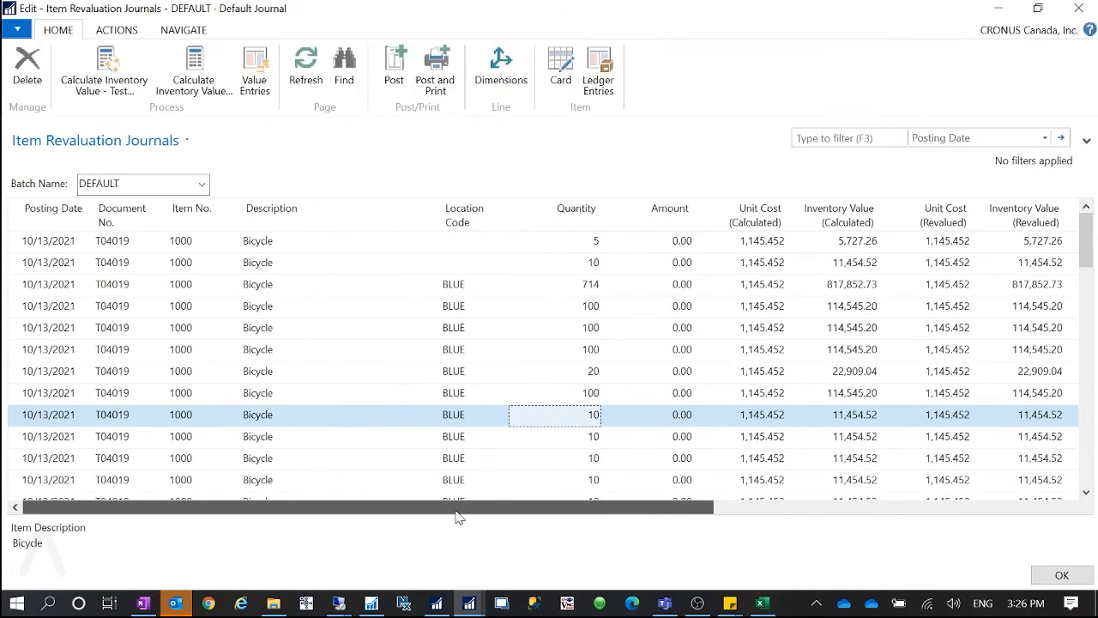
left_click(355, 248)
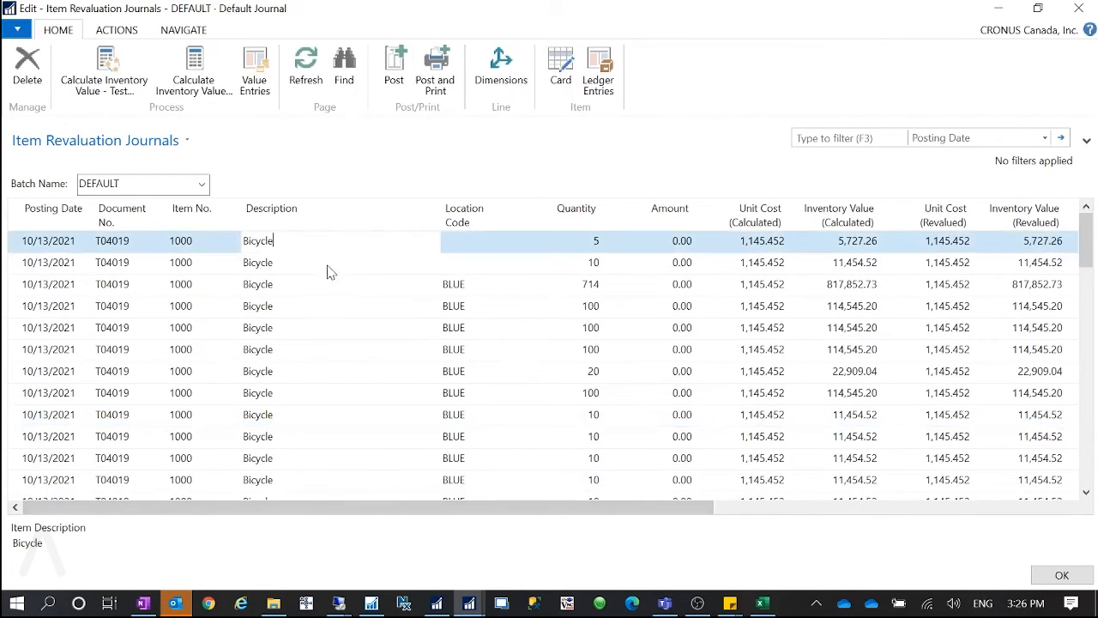
left_click(29, 264)
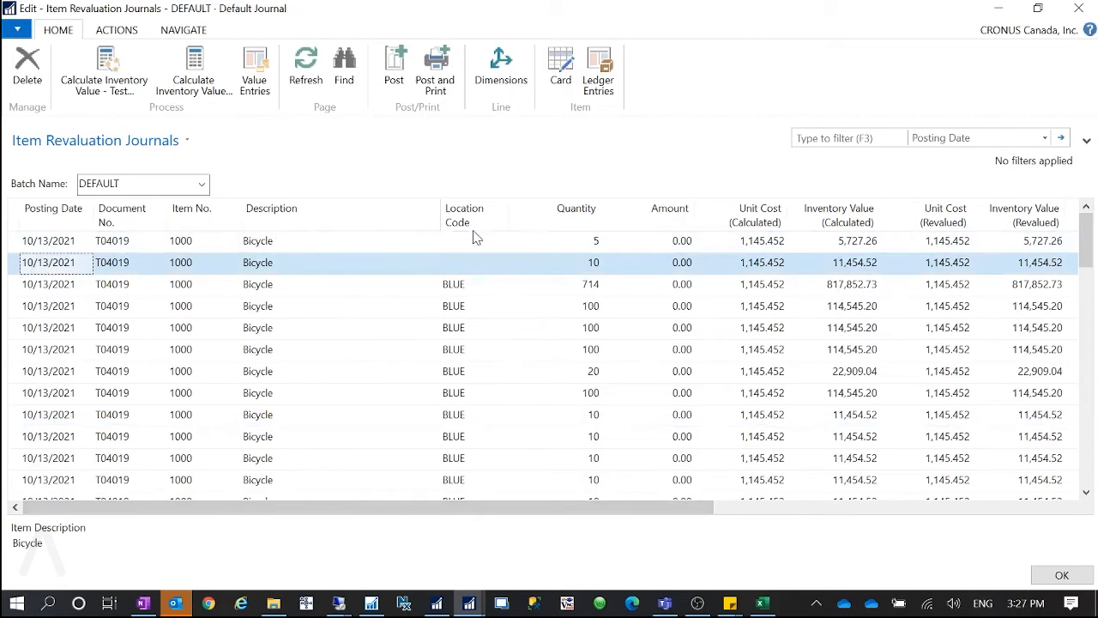
left_click_drag(676, 508, 846, 513)
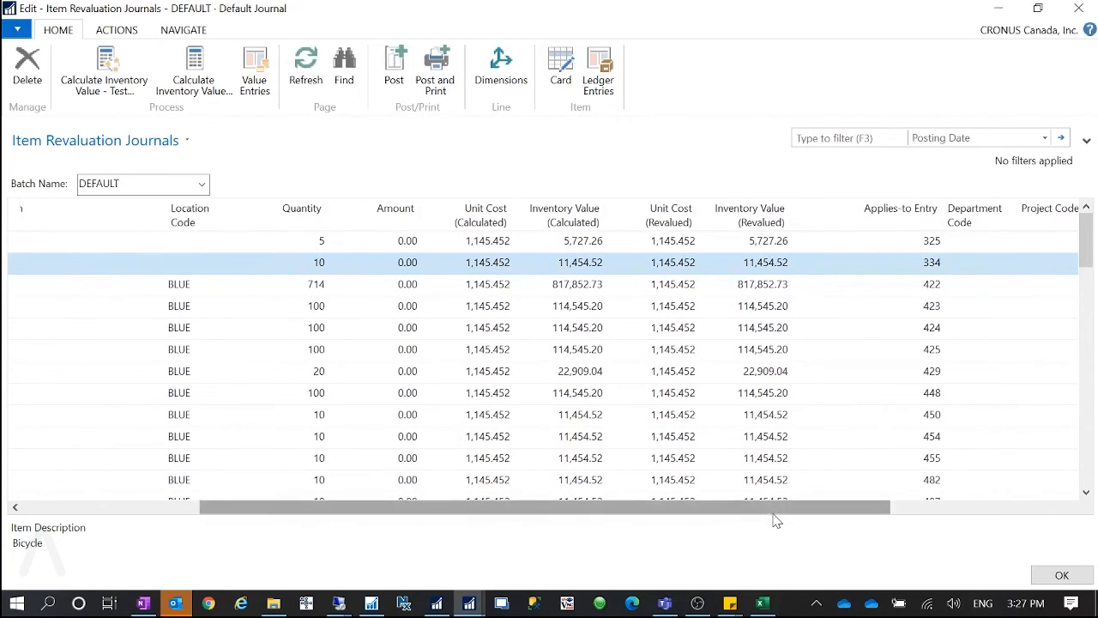
Step: Delete all lines from the DEFAULT revaluation journal batch and close the journal
left_click_drag(774, 520, 597, 509)
left_click(13, 214)
left_click(28, 68)
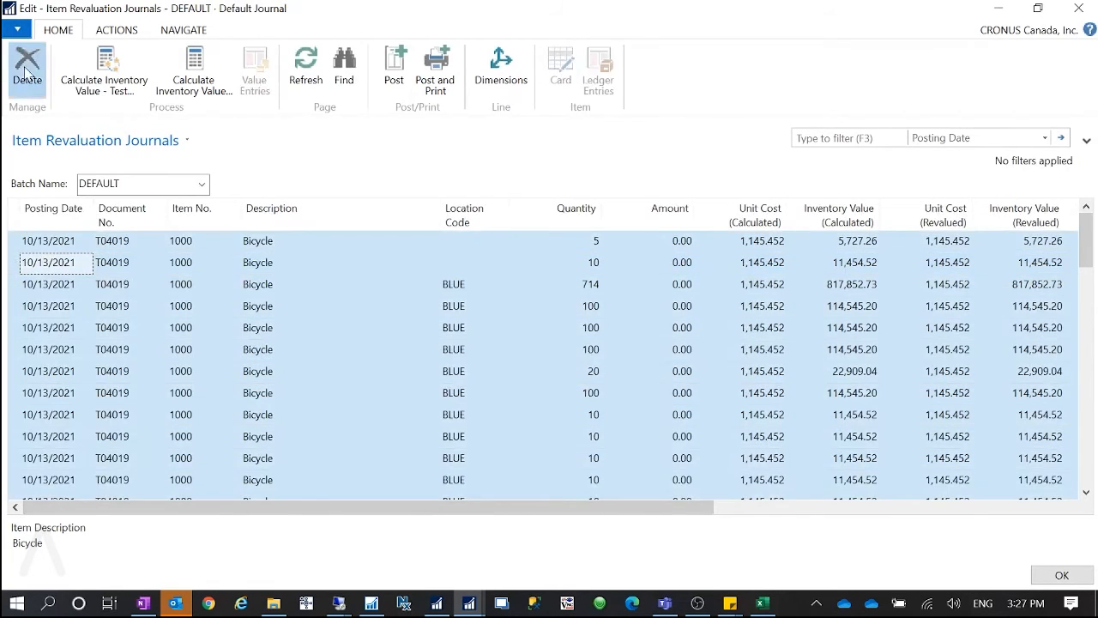
left_click(533, 317)
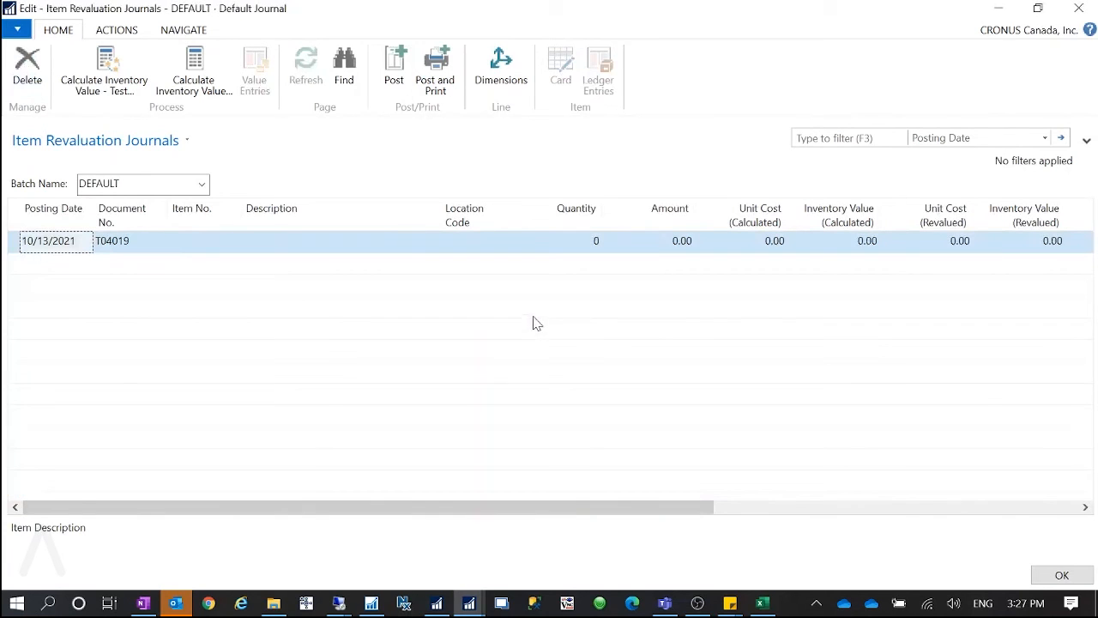
left_click(1079, 7)
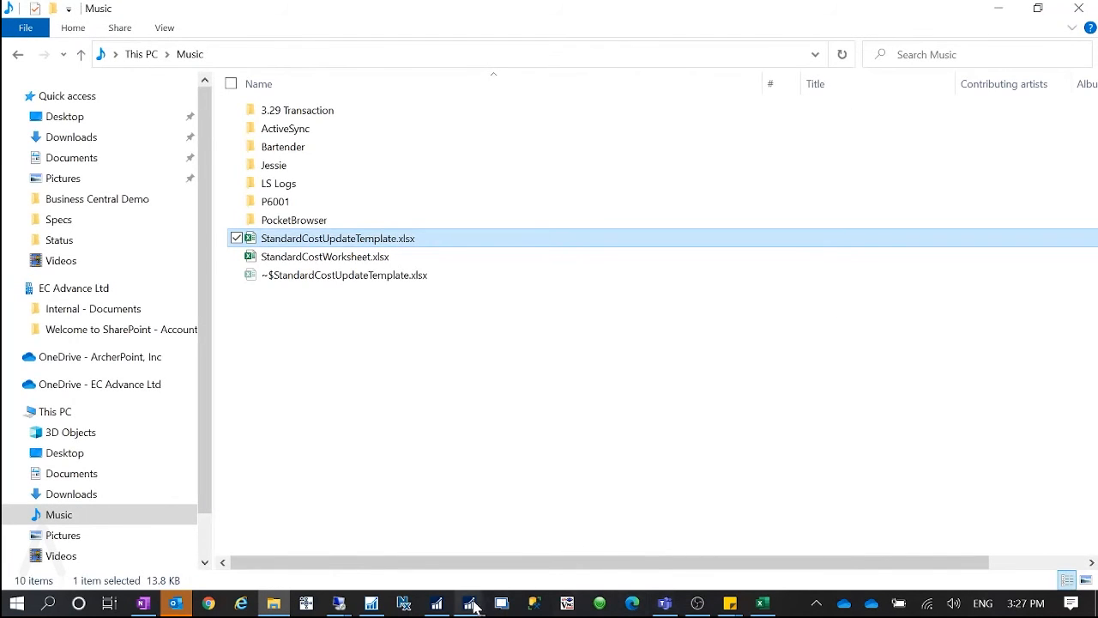
Step: Implement the standard cost change for item 1001 from the Standard Cost Worksheet, using the REVAL template and DEFAULT batch
left_click(469, 603)
left_click(570, 573)
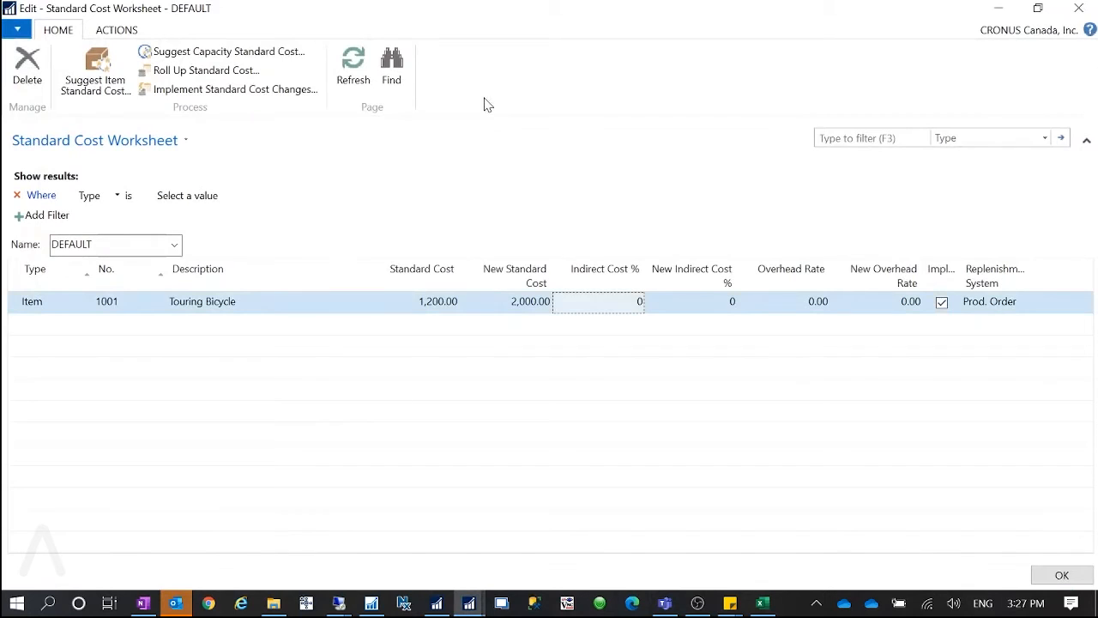
left_click(263, 89)
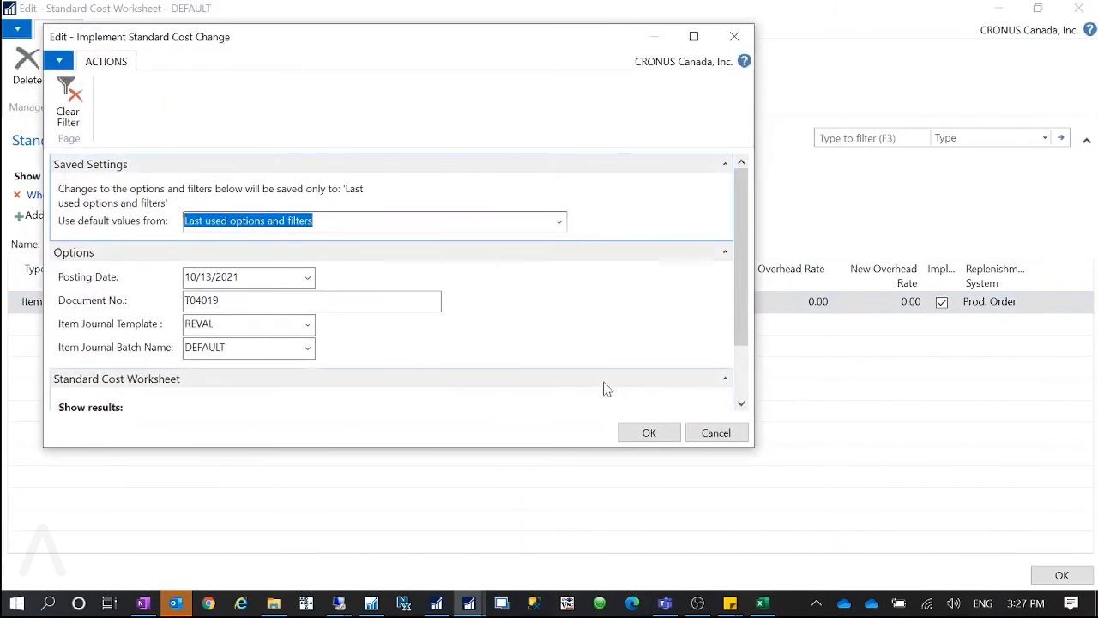
left_click(645, 432)
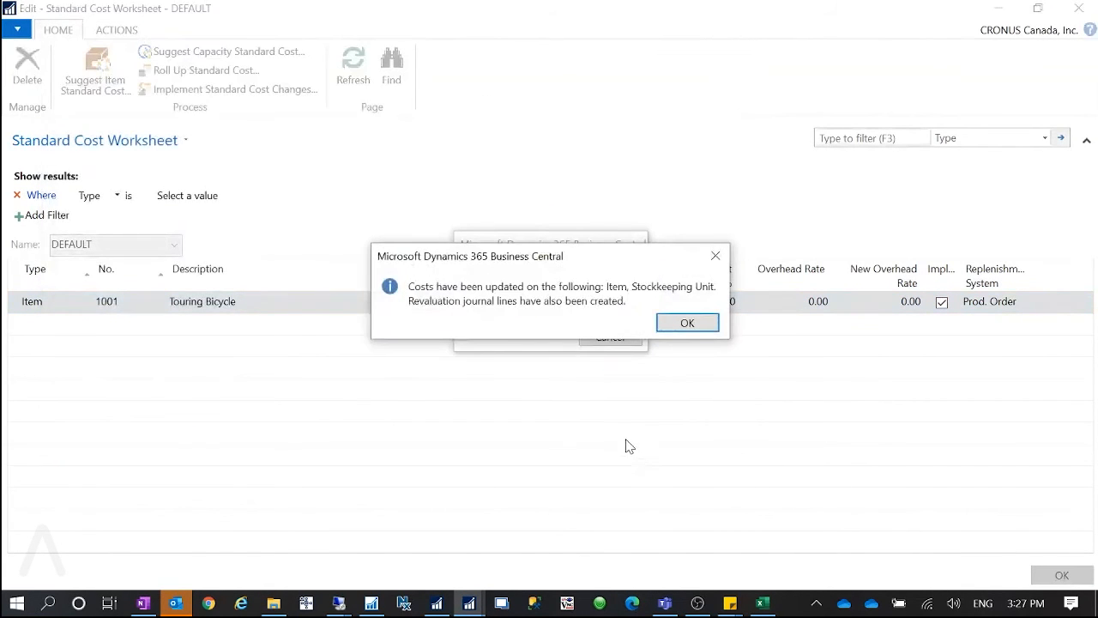
key("Return")
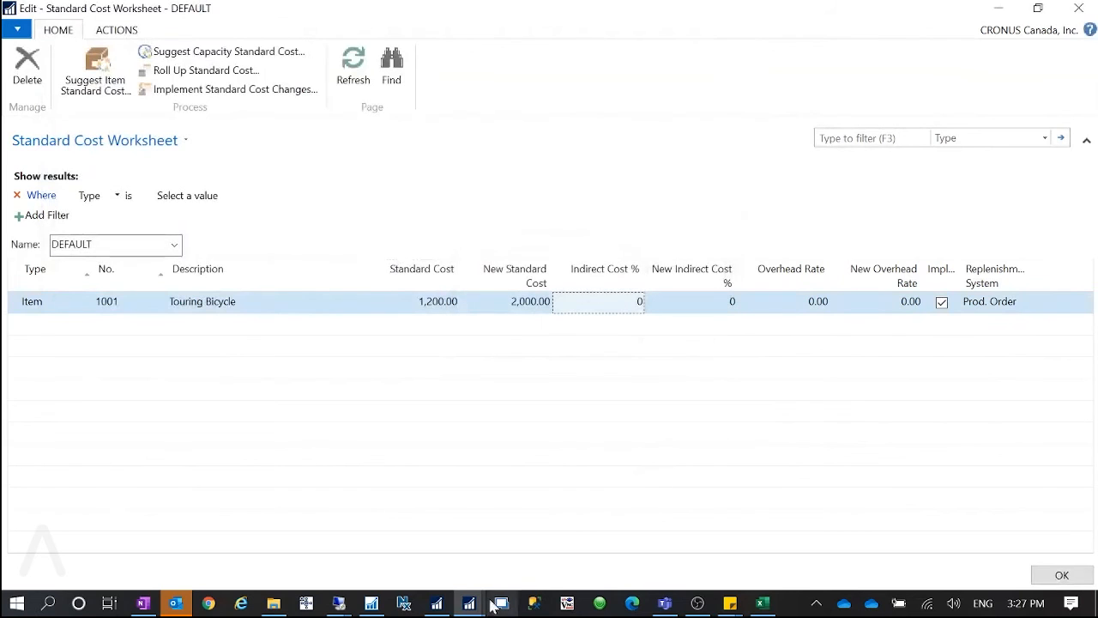
Step: Return to the Configuration Packages window, search for "reva" and open the Revaluation Journals page under Manufacturing
mouse_move(469, 603)
left_click(206, 536)
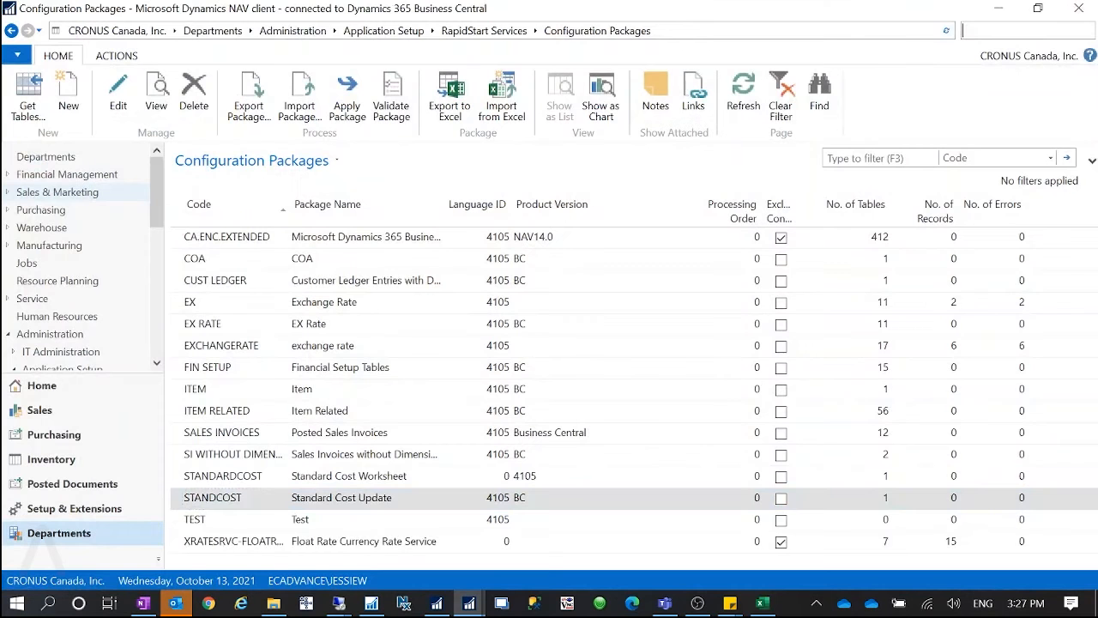
type("reva")
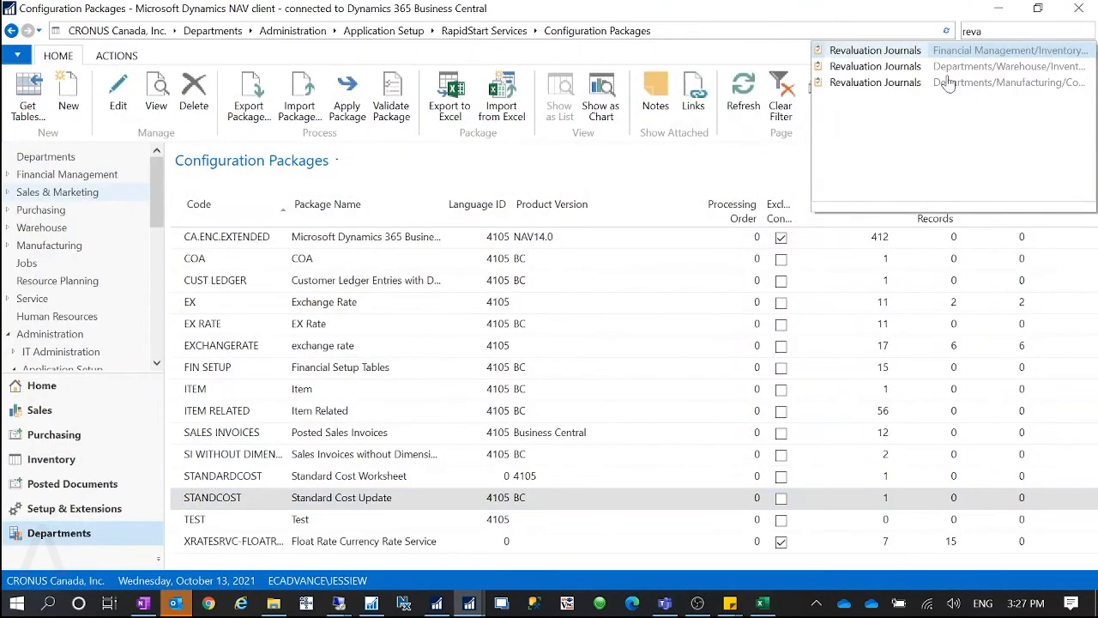
left_click(854, 86)
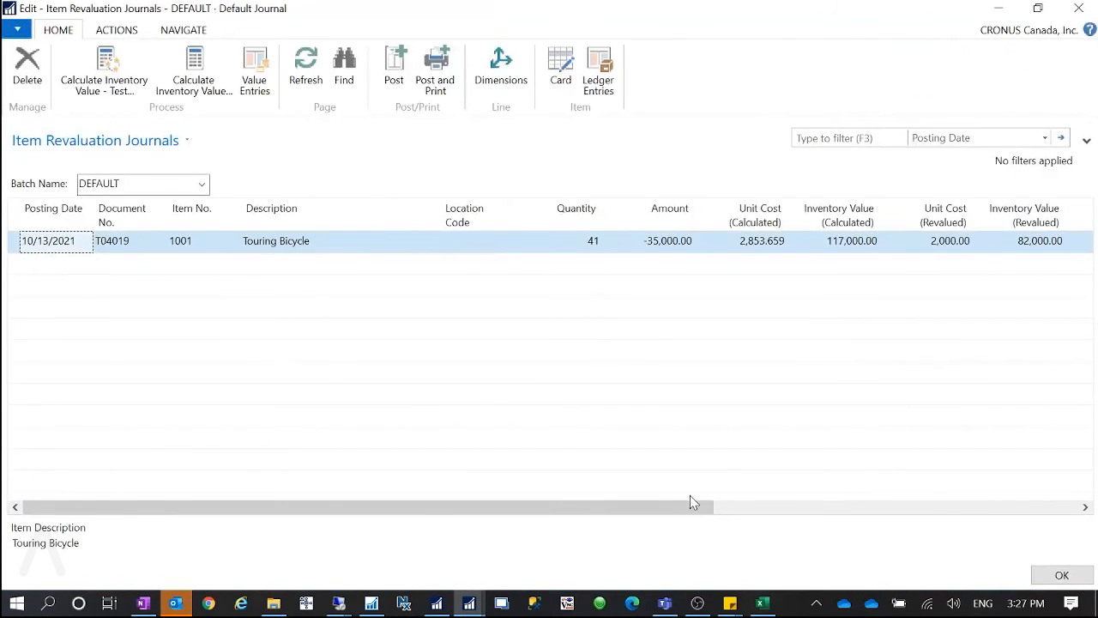
Step: Examine the Touring Bicycle line's location code, quantity, revalued costs and Applies-to Entry
left_click_drag(662, 512, 927, 506)
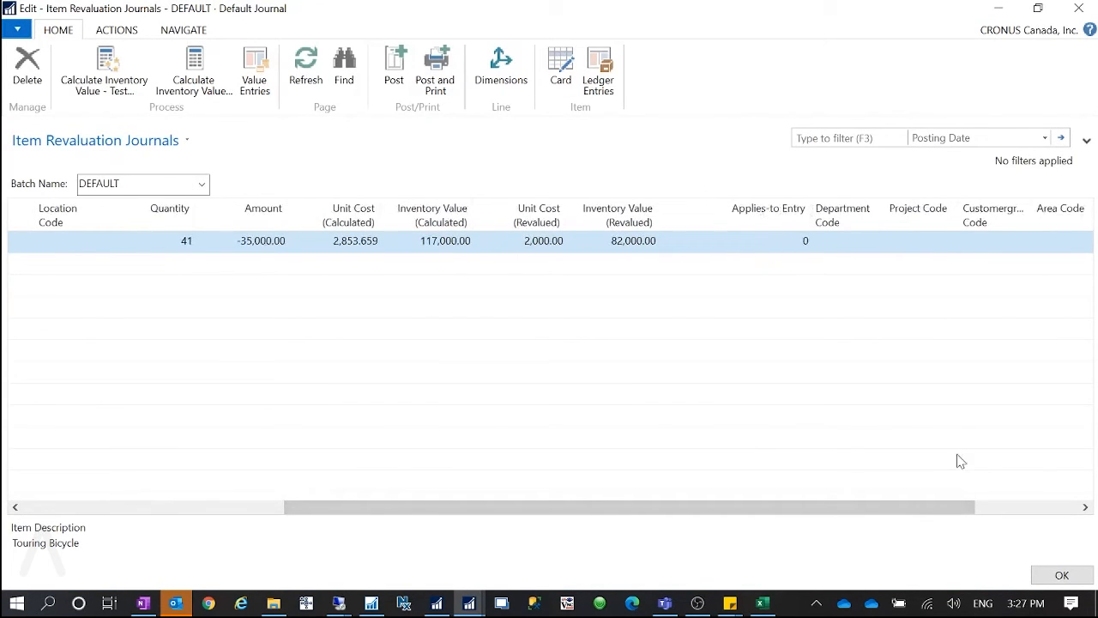
left_click_drag(916, 509, 518, 514)
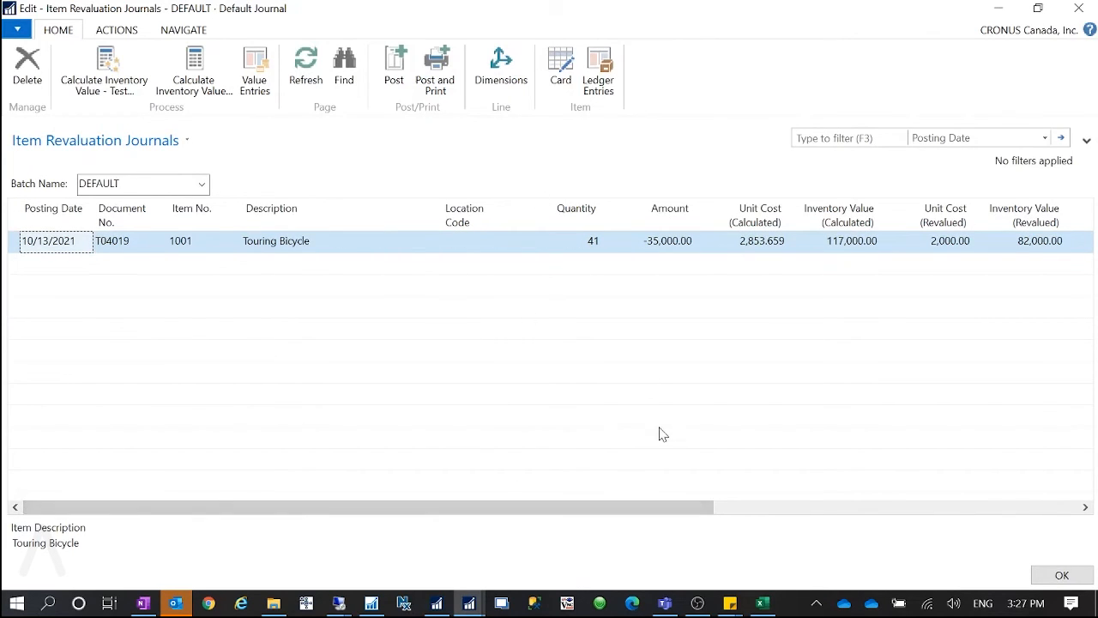
left_click_drag(657, 510, 807, 506)
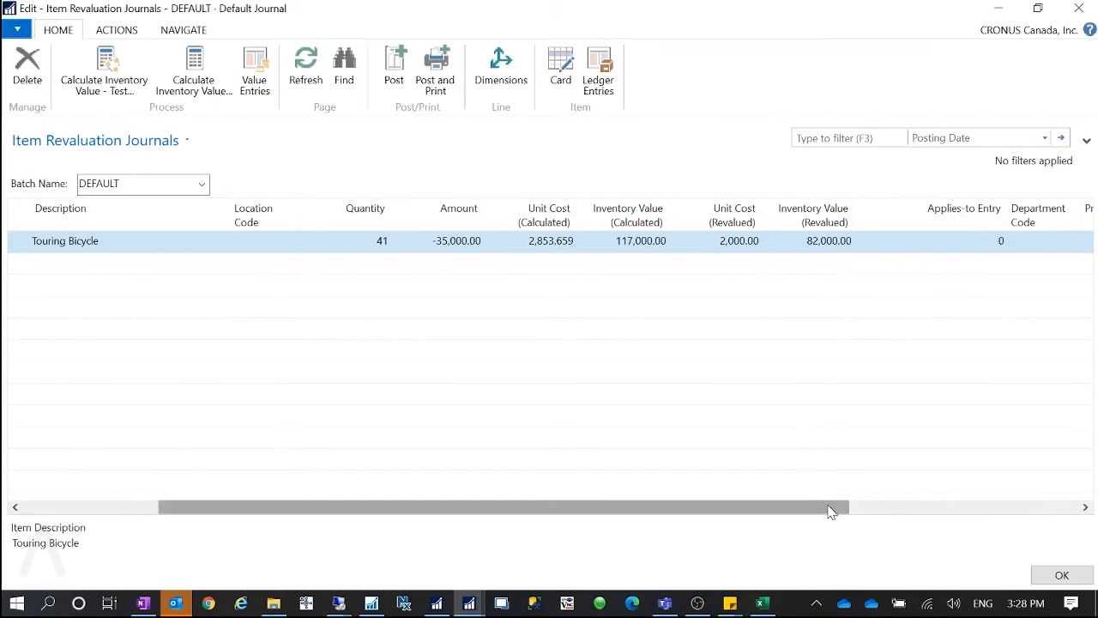
left_click_drag(829, 507, 656, 510)
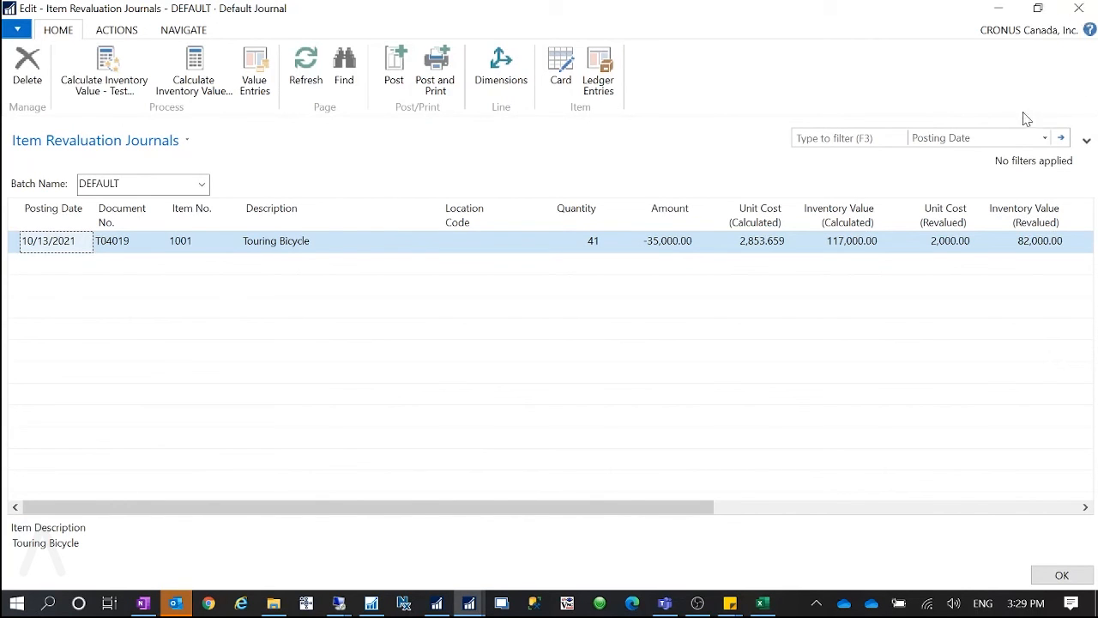
Step: Close the revaluation journal, search for "standard cost", open the Standard Cost Worksheets page under Manufacturing and maximize it
left_click(1077, 10)
key("BackSpace")
type("ock")
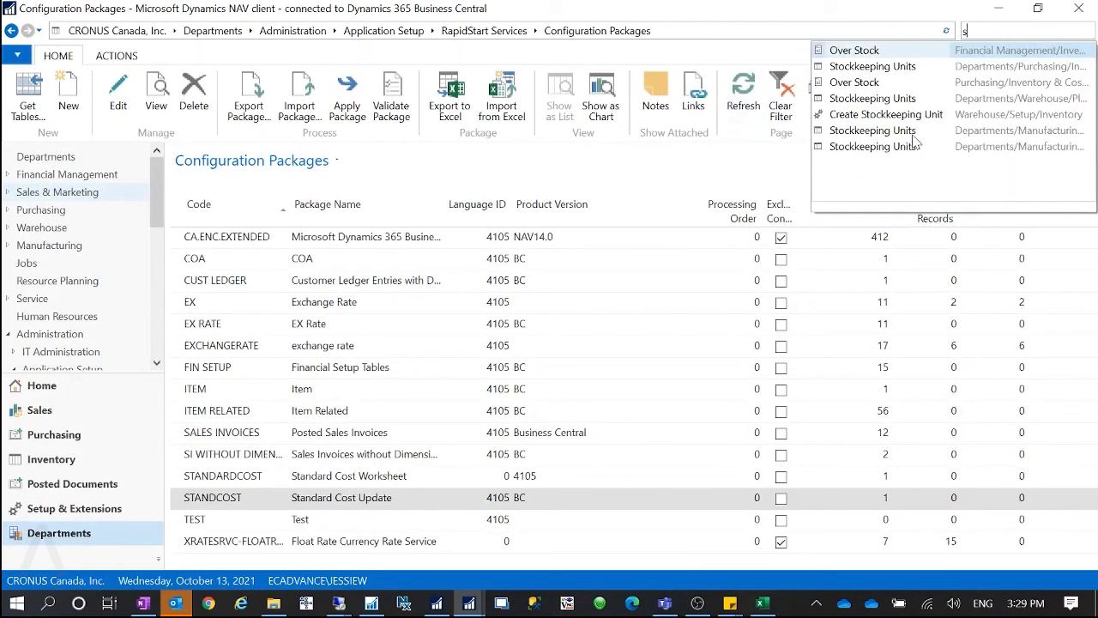
type("tand")
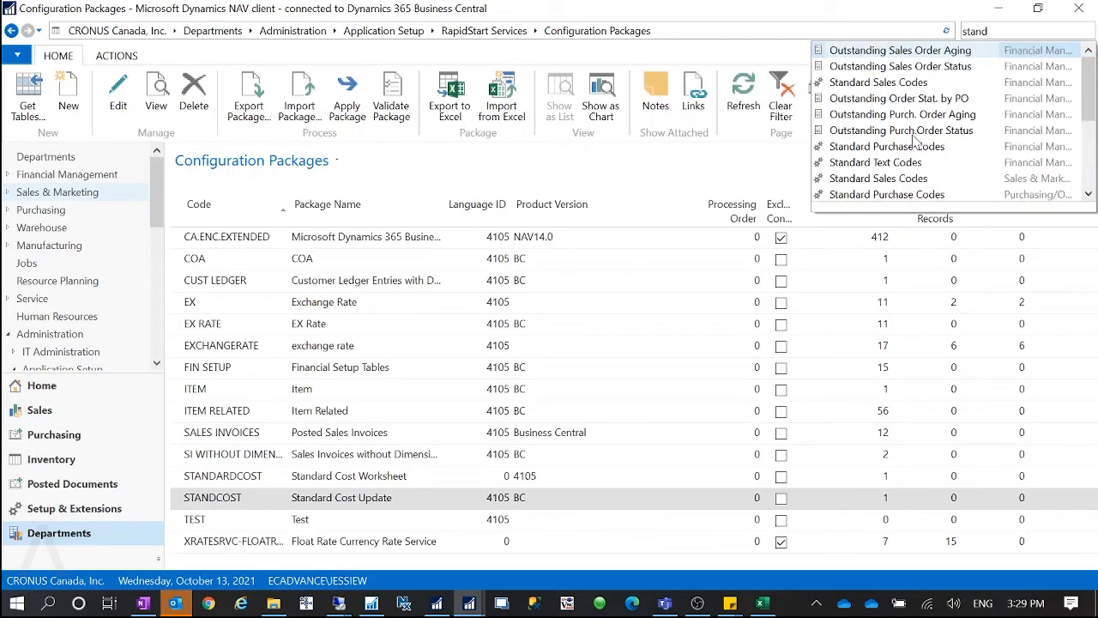
type("ard cost")
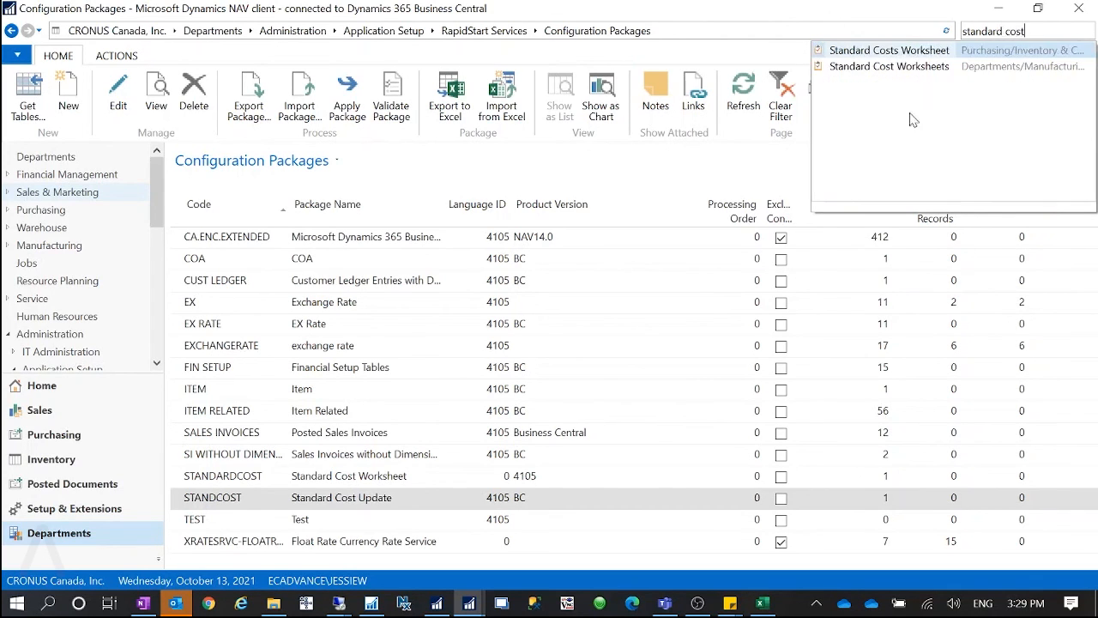
left_click(892, 68)
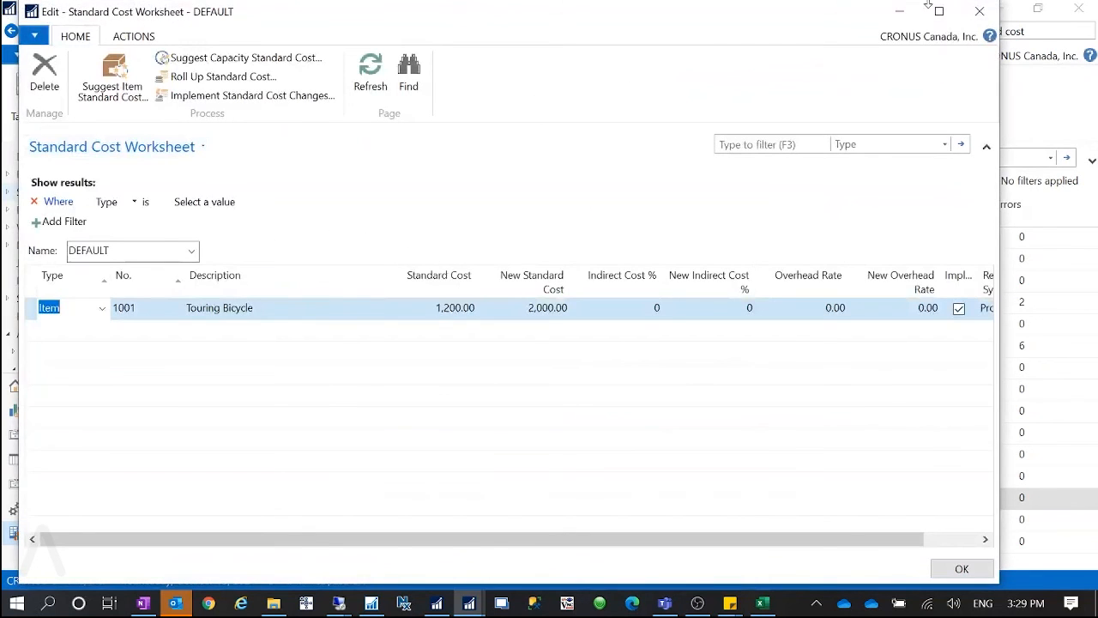
left_click(935, 10)
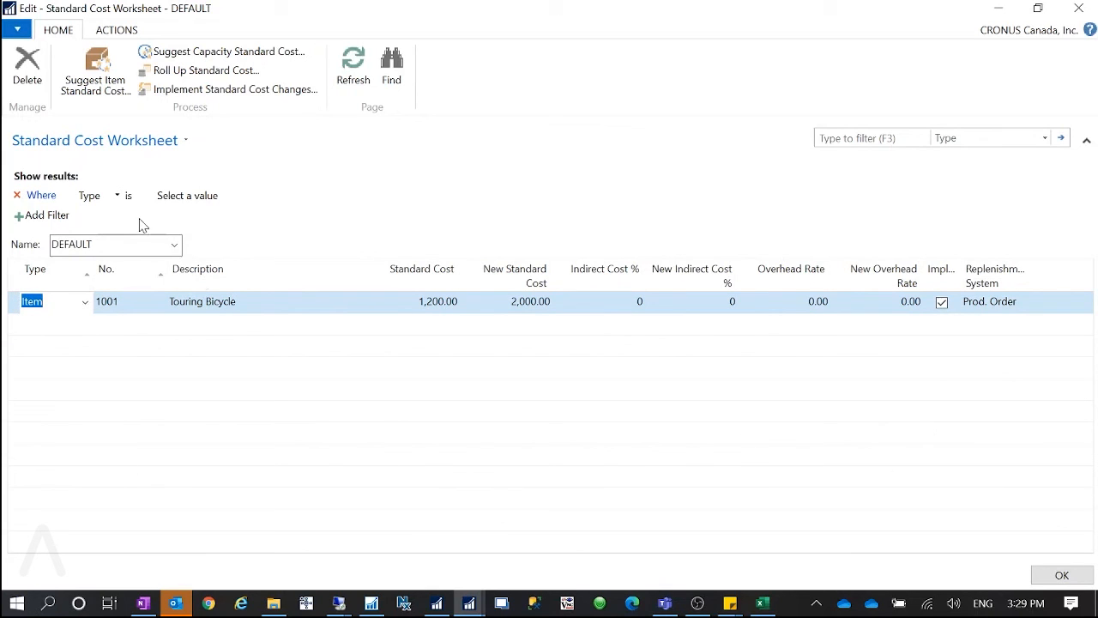
Step: View the page information of the Standard Cost Worksheet, check its source table and close the information page
left_click(142, 304)
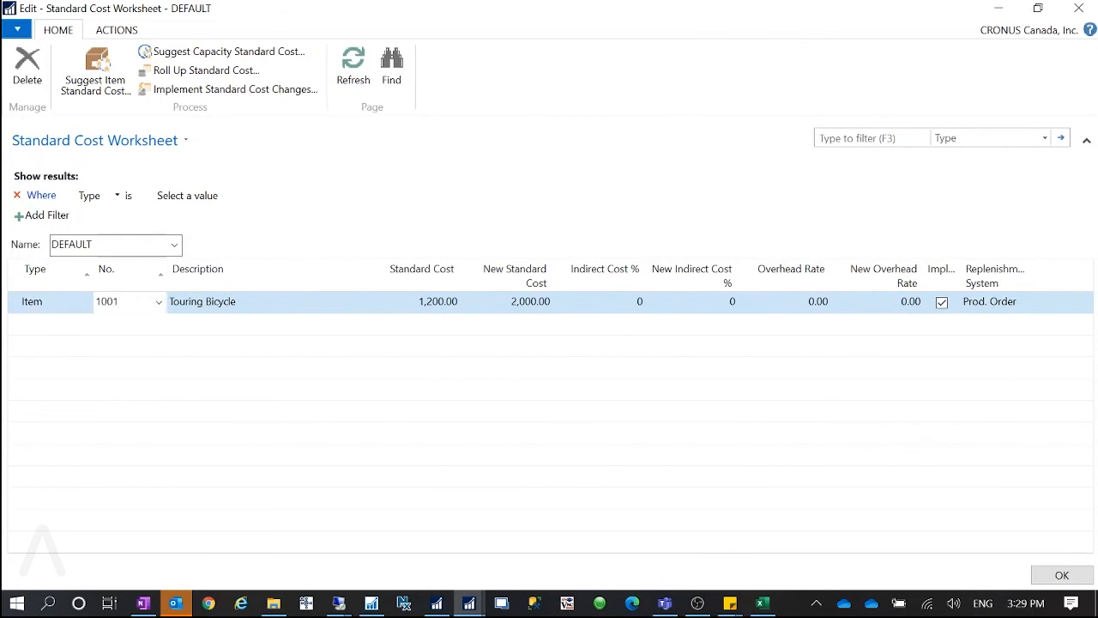
key("ctrl+alt+F1")
left_click(701, 37)
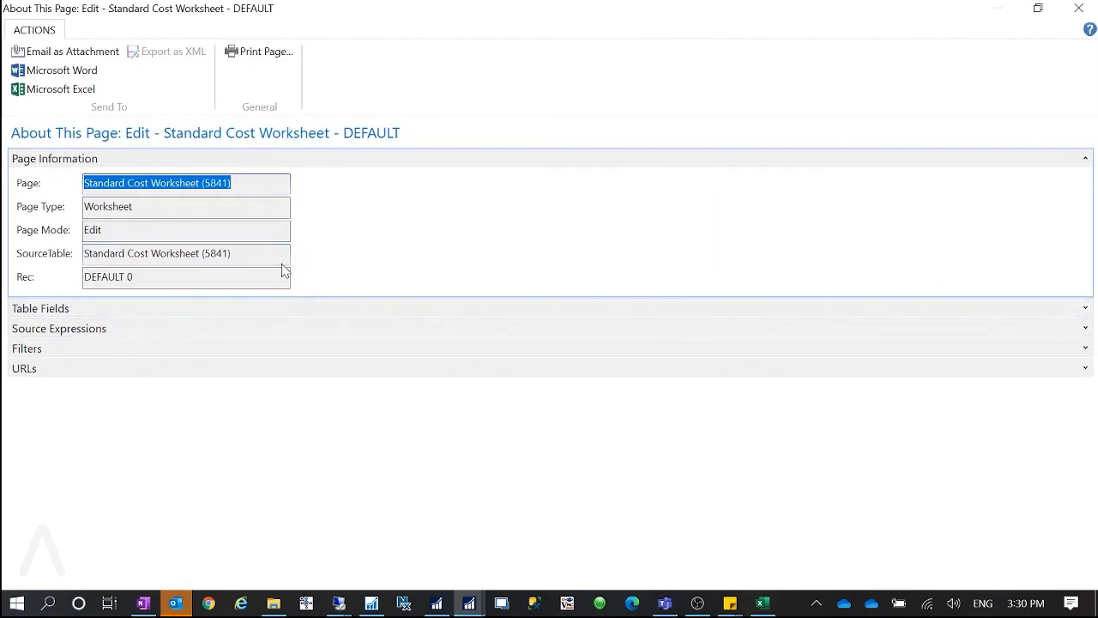
left_click(263, 254)
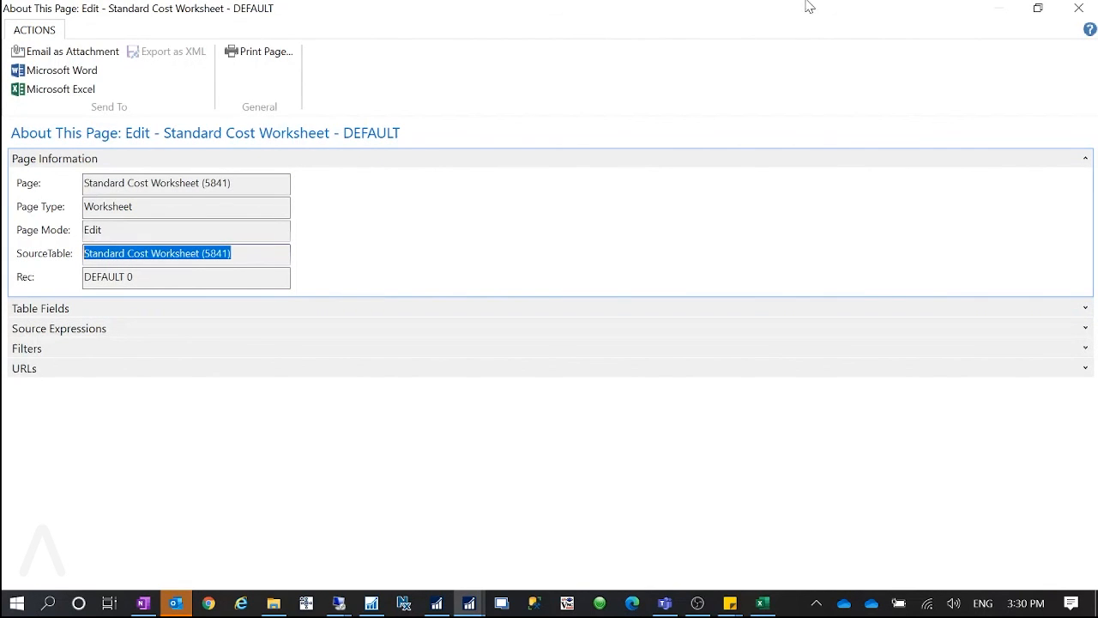
left_click(1078, 8)
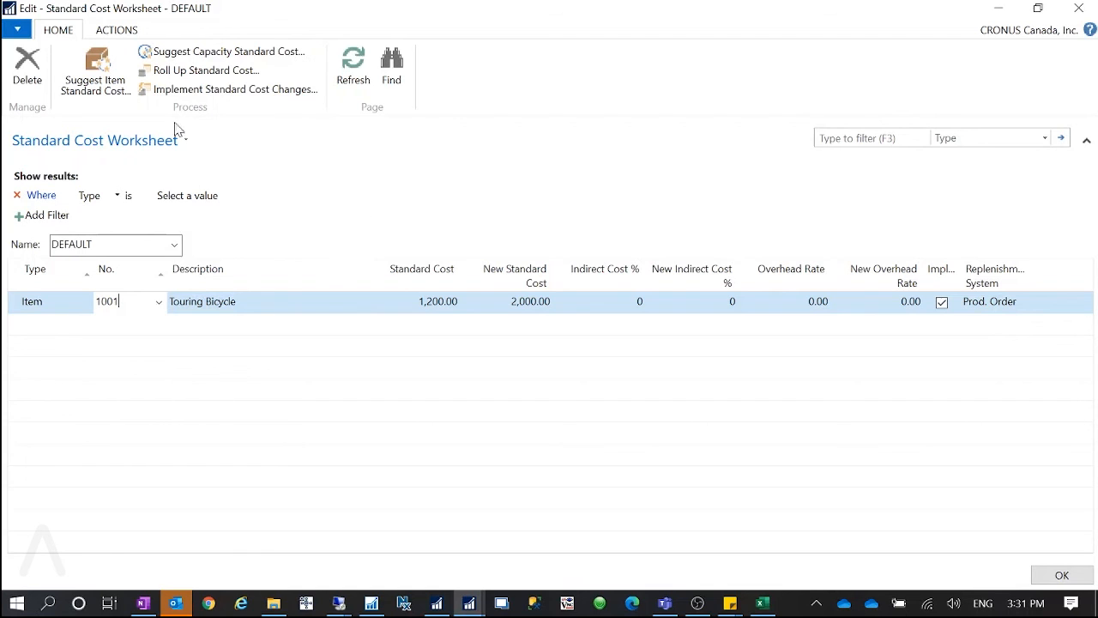
Step: Return to the Configuration Packages window and select the "standard cost" search text for replacement
left_click(999, 8)
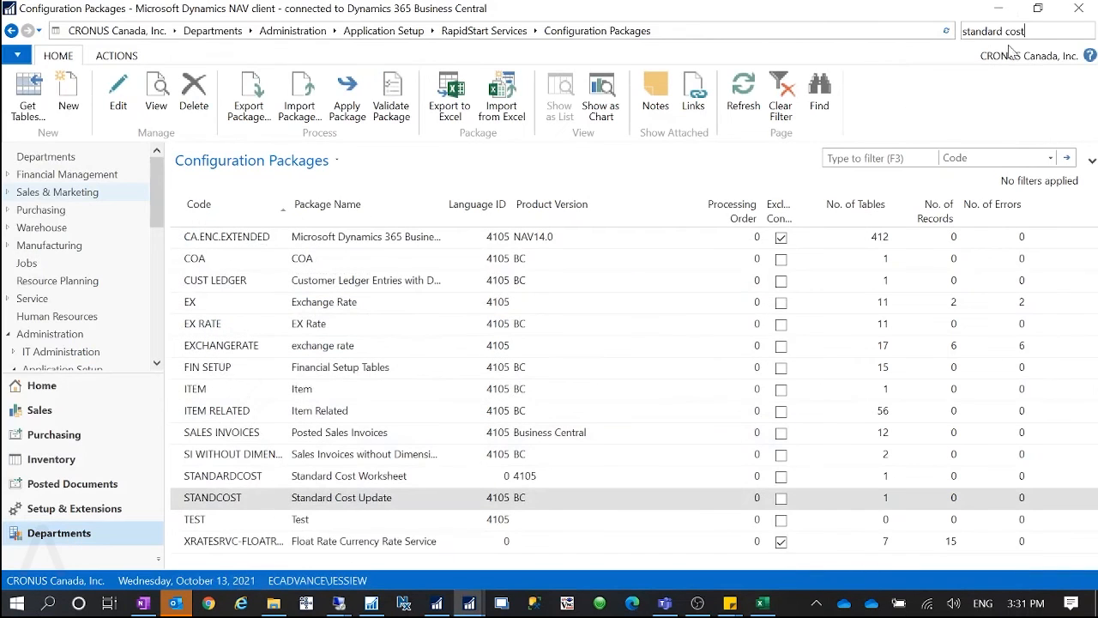
left_click(993, 30)
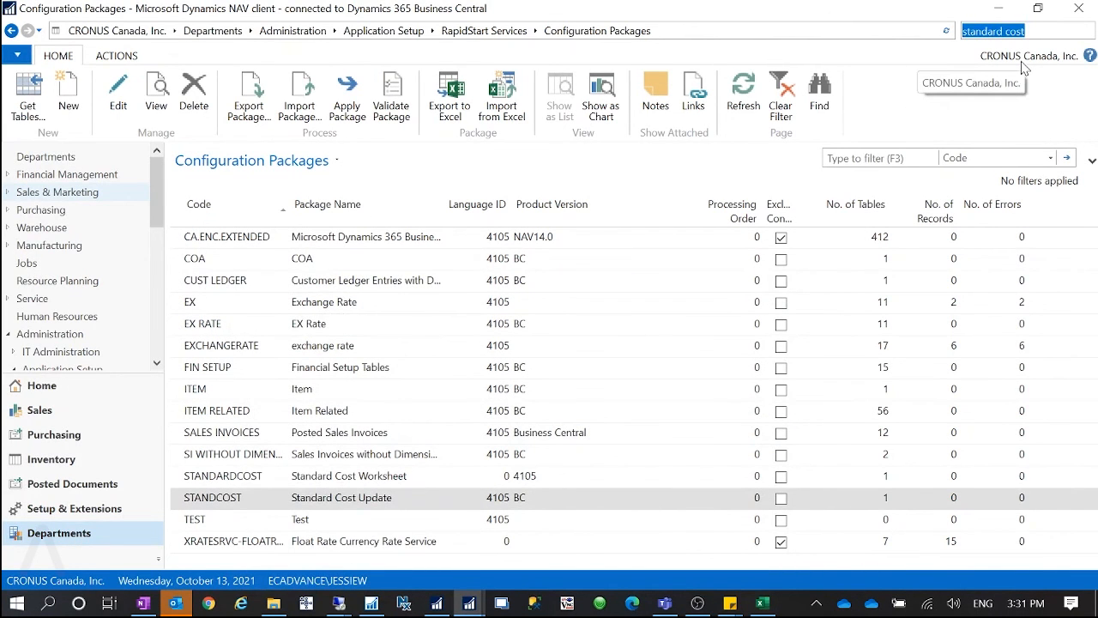